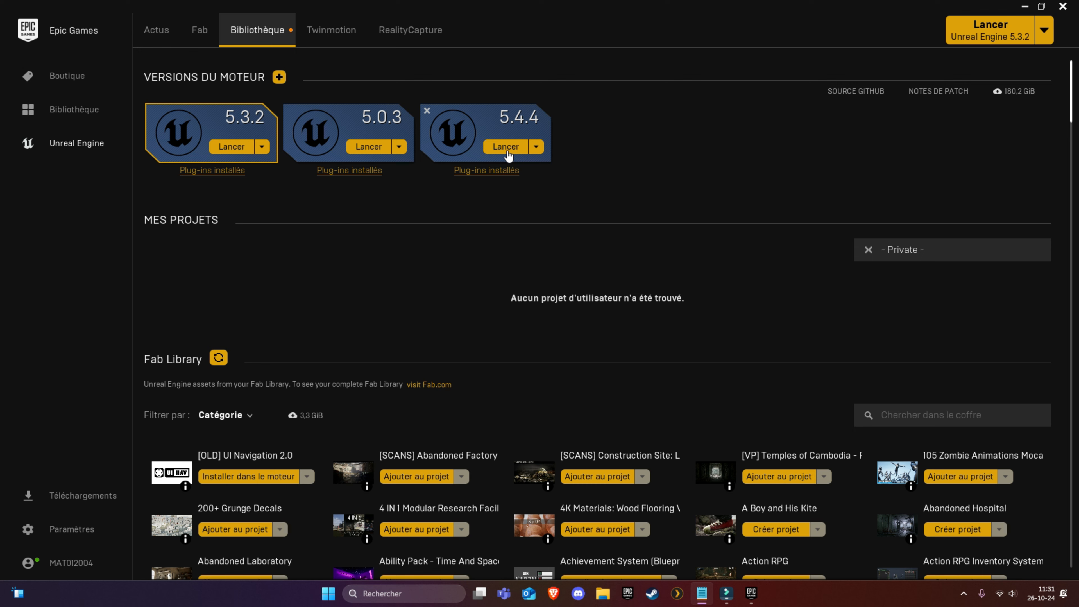
Launch Unreal Engine 5.4.4 and browse the project template categories, settling on Games.
left_click(509, 155)
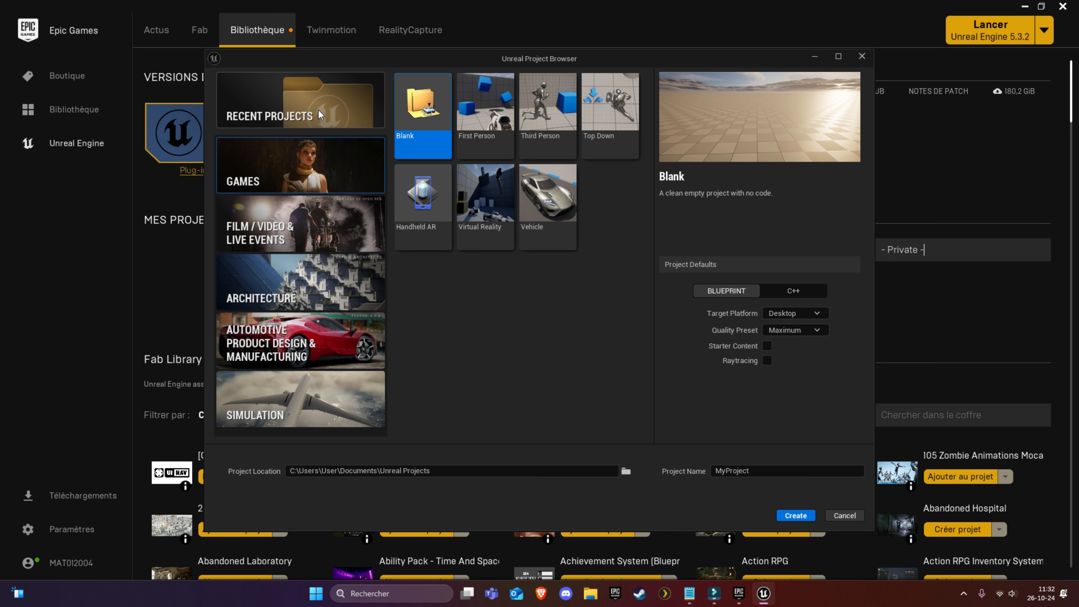
left_click(317, 225)
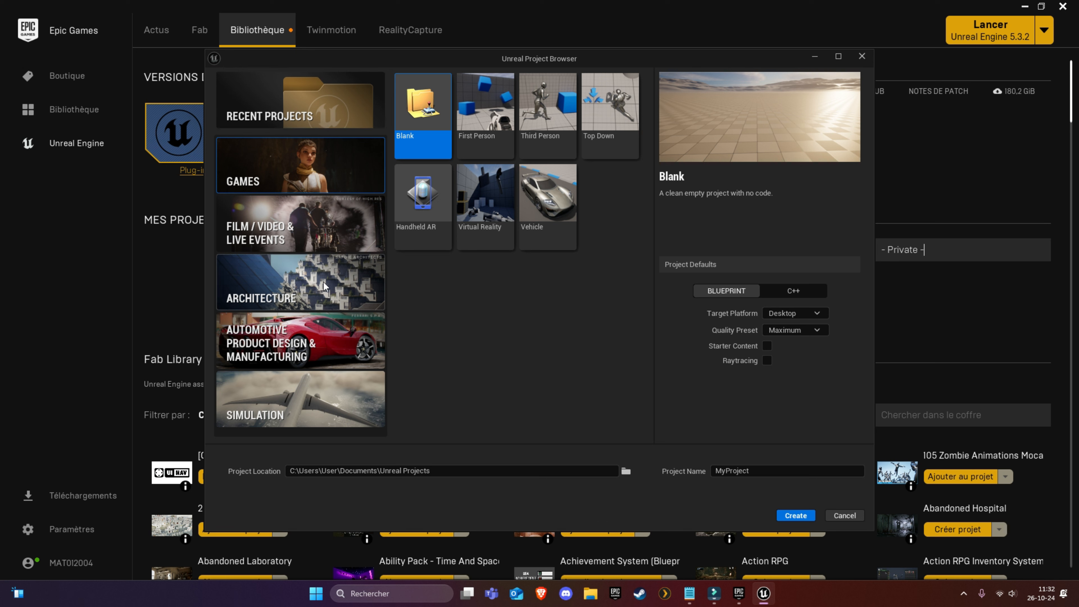
left_click(319, 340)
left_click(320, 407)
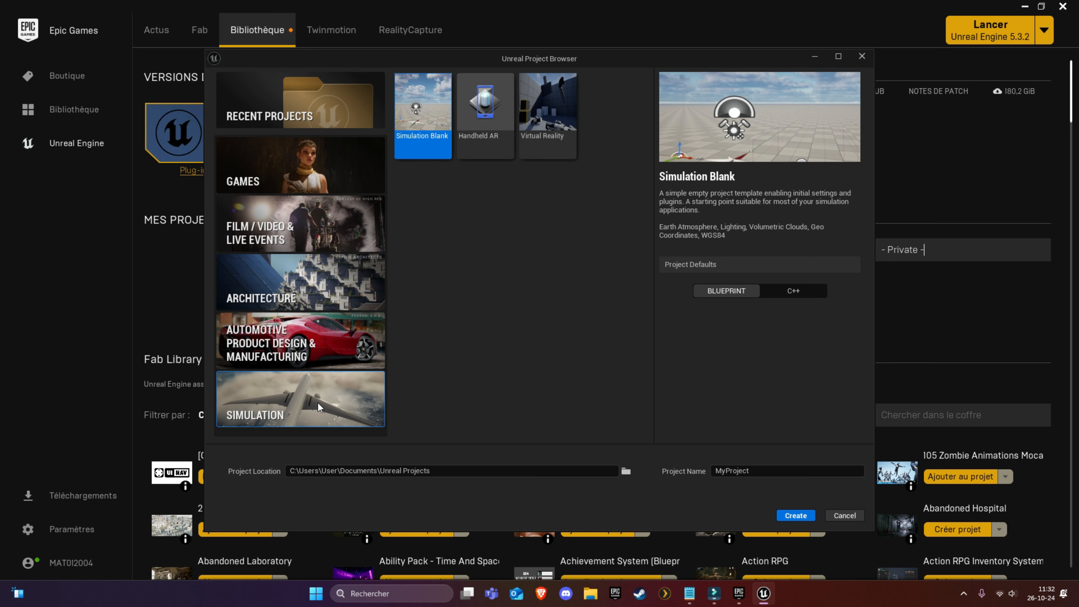
left_click(342, 175)
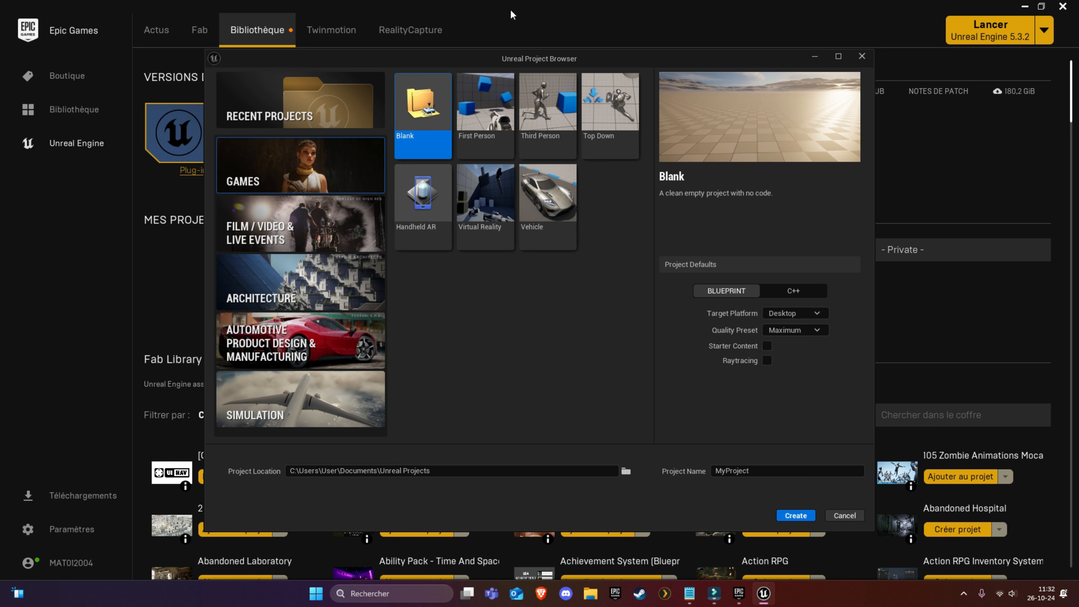
Preview the First Person, Third Person, Vehicle and Top Down game templates, and settle on Blank.
left_click(479, 121)
left_click(548, 128)
left_click(548, 208)
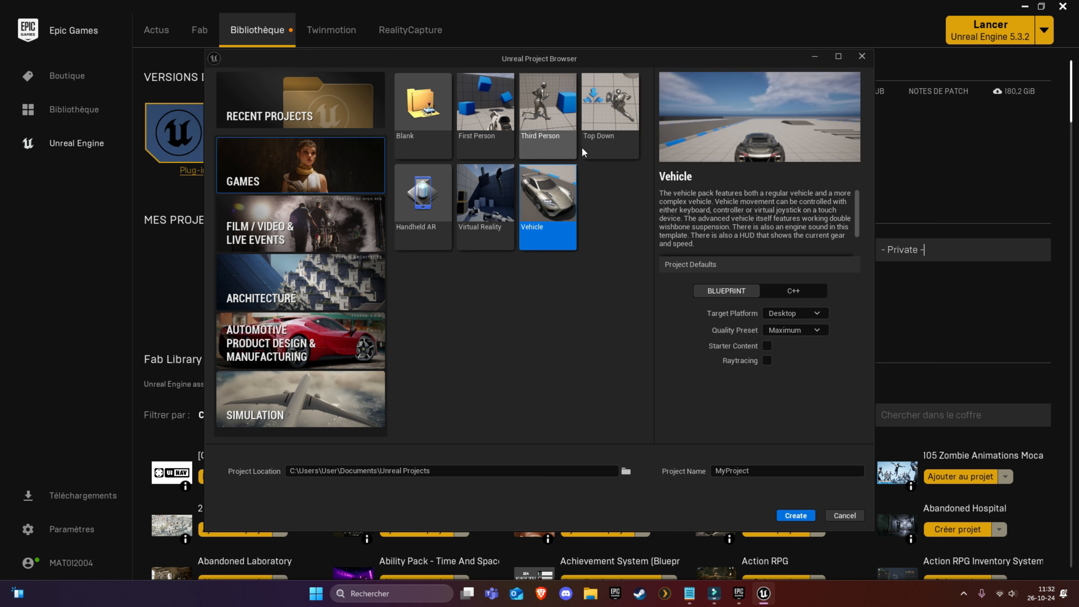
left_click(596, 140)
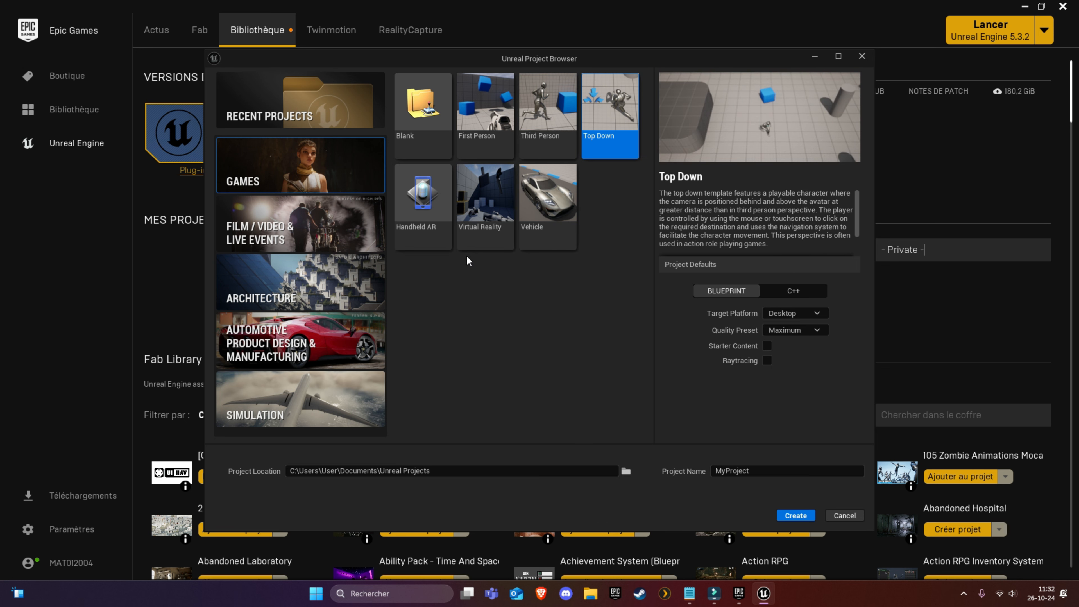
left_click(529, 145)
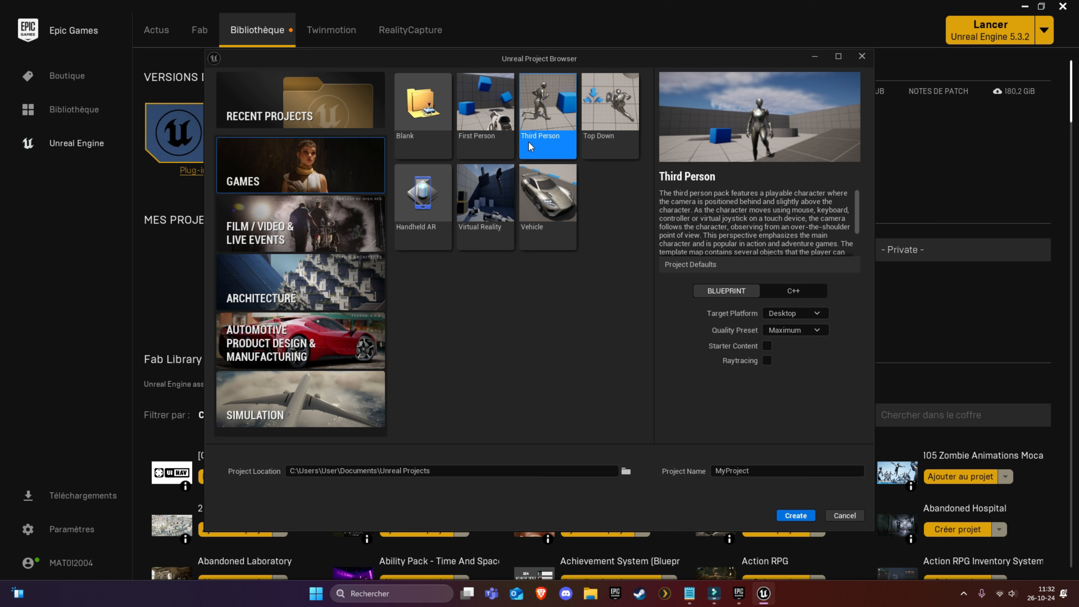
left_click(420, 130)
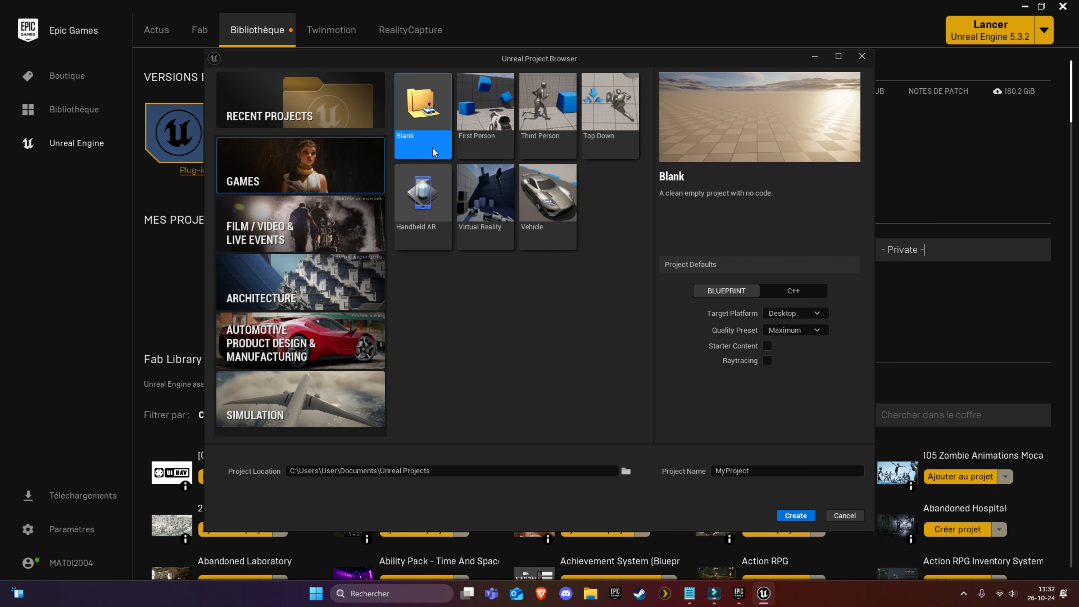
Name the project Platformer_Tuto.
double_click(786, 470)
key("BackSpace")
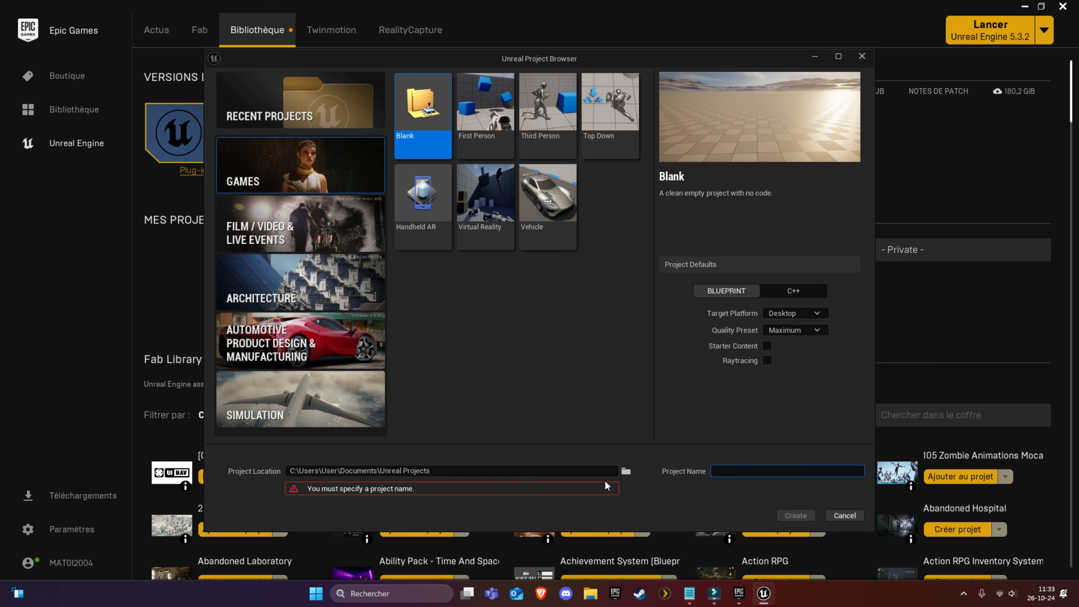
type("Platformer_")
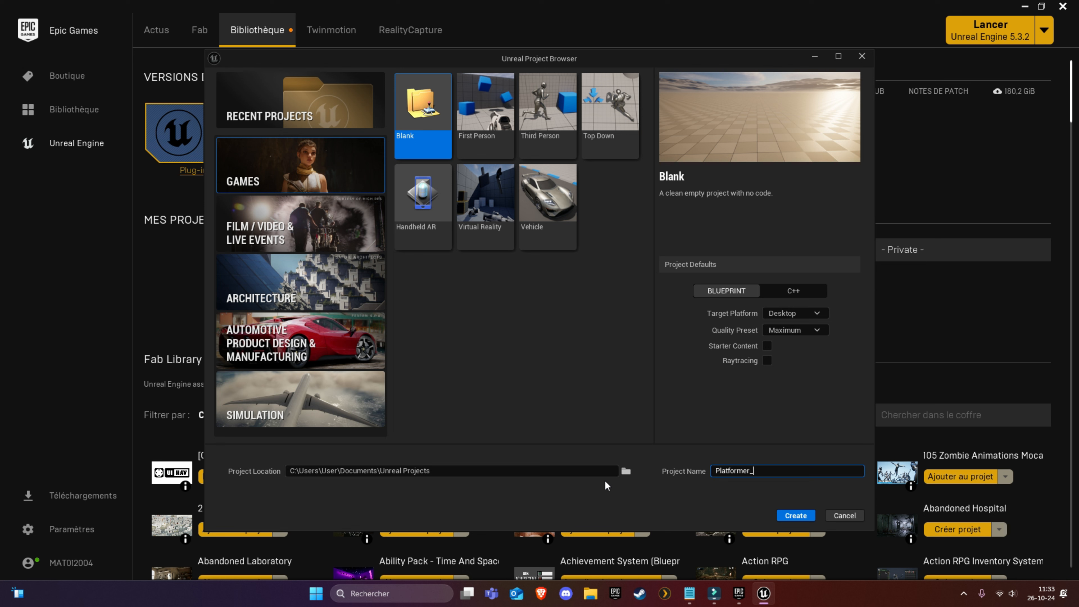
type("Tuto")
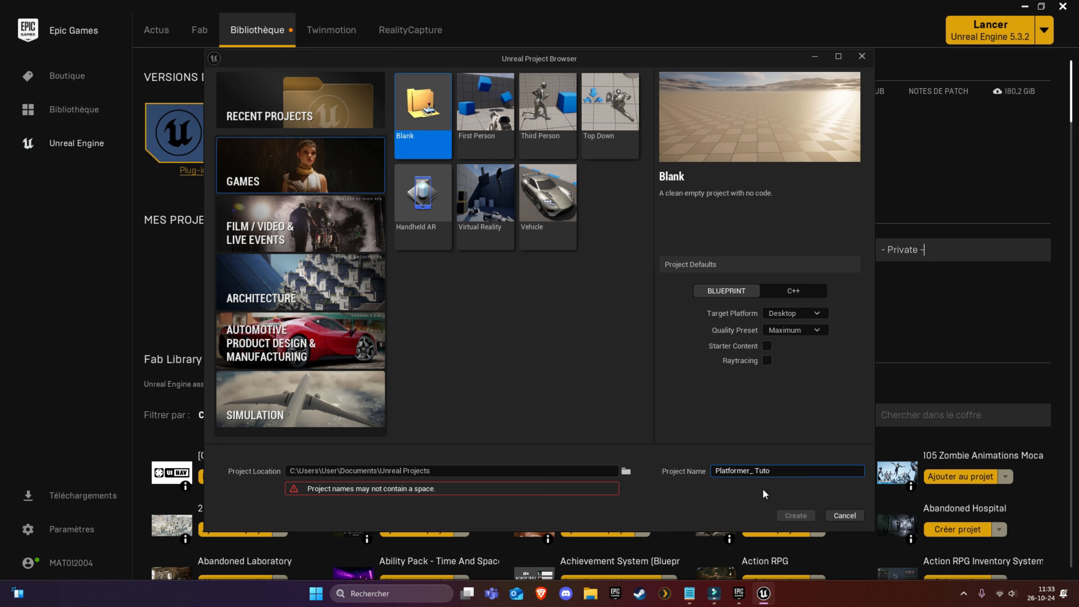
key("BackSpace")
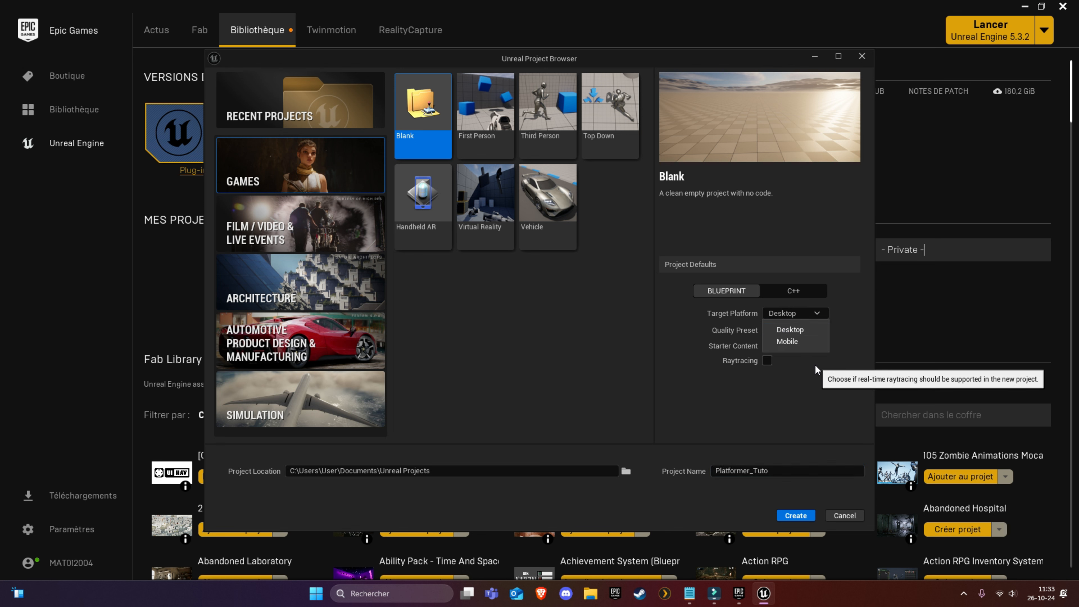
Include Starter Content, keep the Desktop platform and Maximum quality without raytracing, and create the project.
left_click(767, 361)
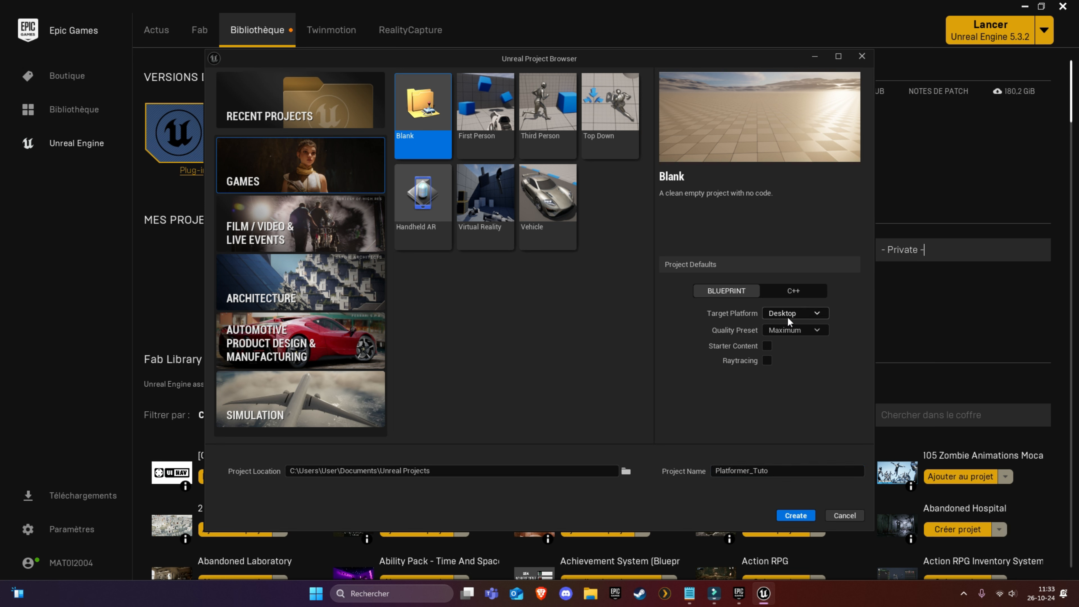
left_click(800, 330)
left_click(794, 336)
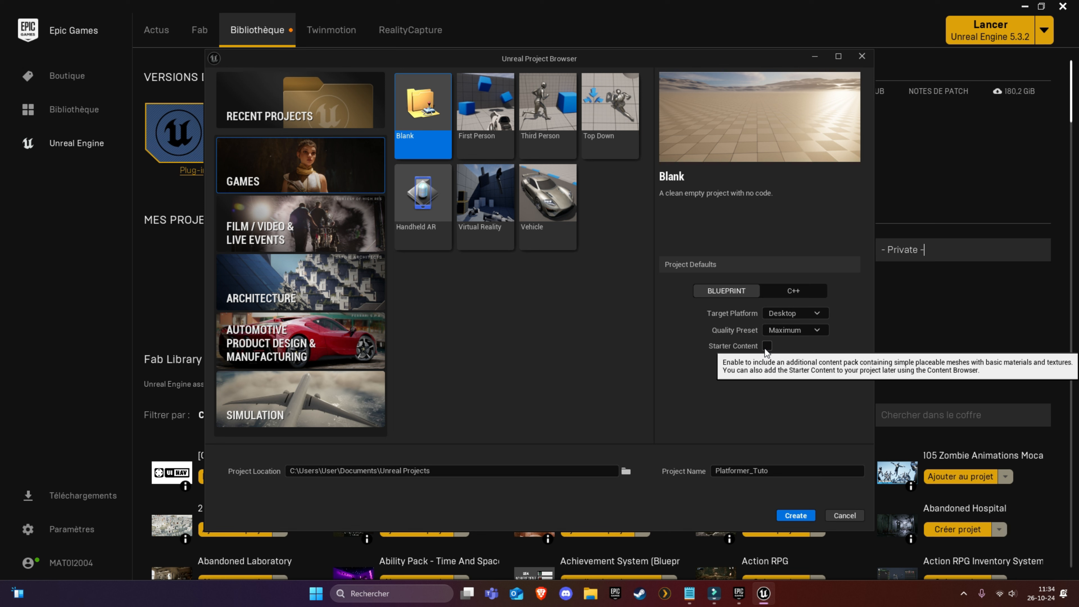
left_click(766, 347)
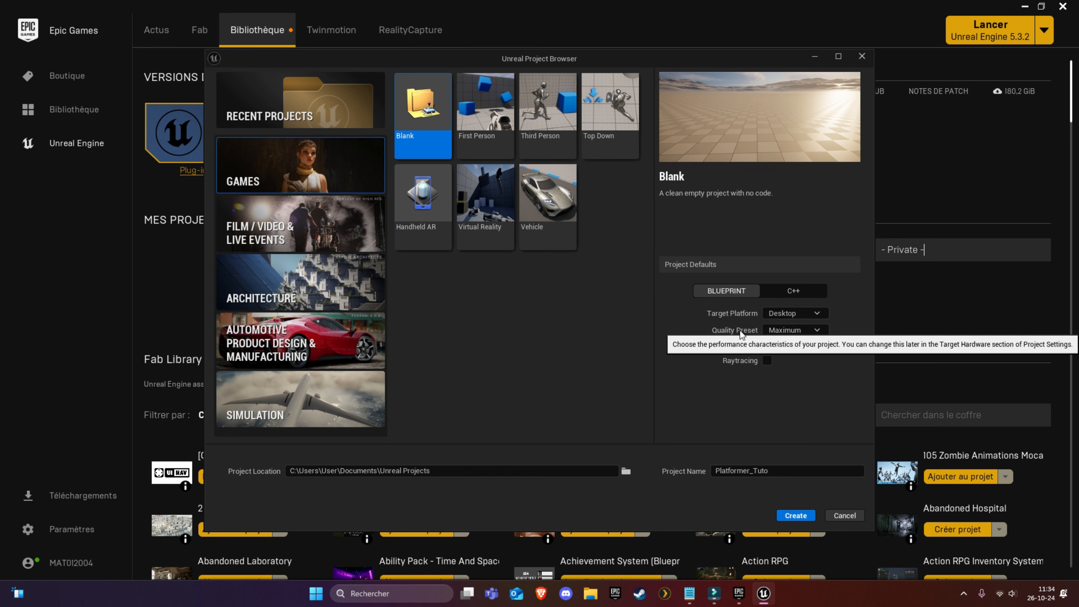
left_click(794, 516)
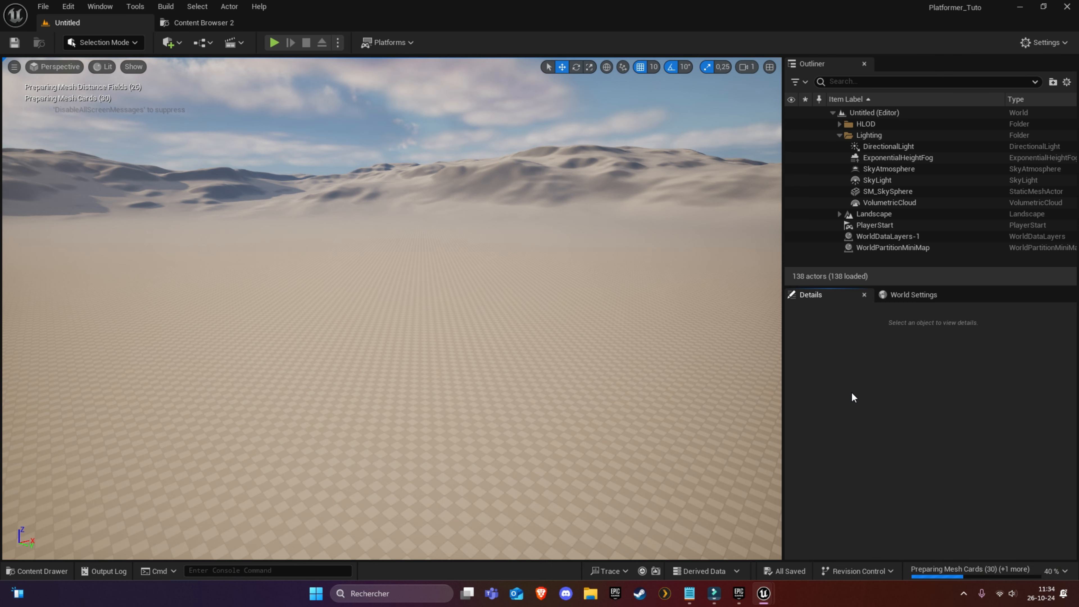
Switch the editor to fullscreen and create a new level from the Empty Level template.
key("shift+F11")
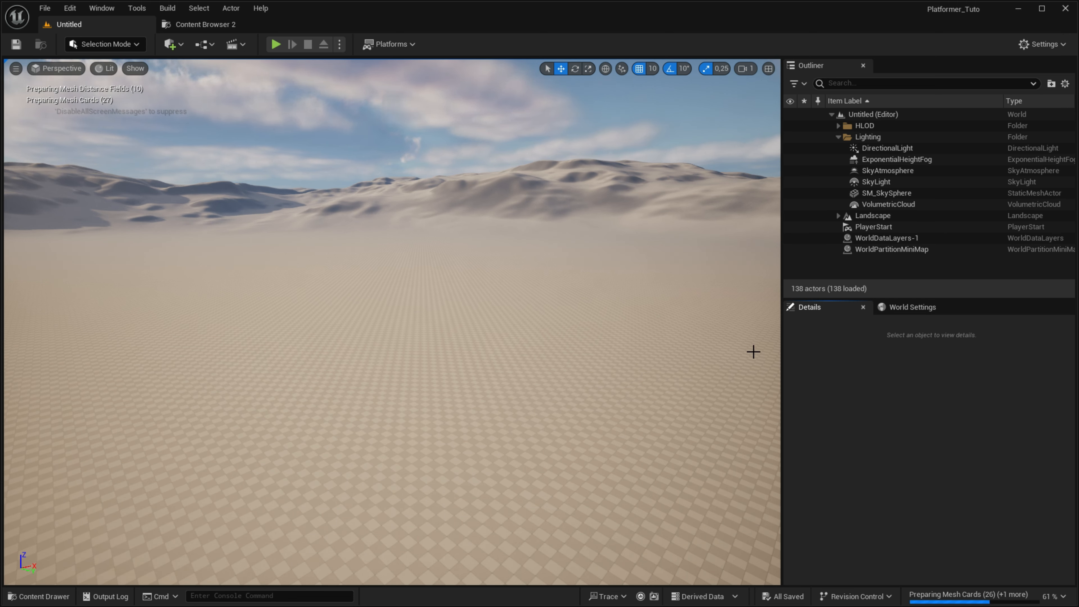
left_click(45, 7)
left_click(76, 48)
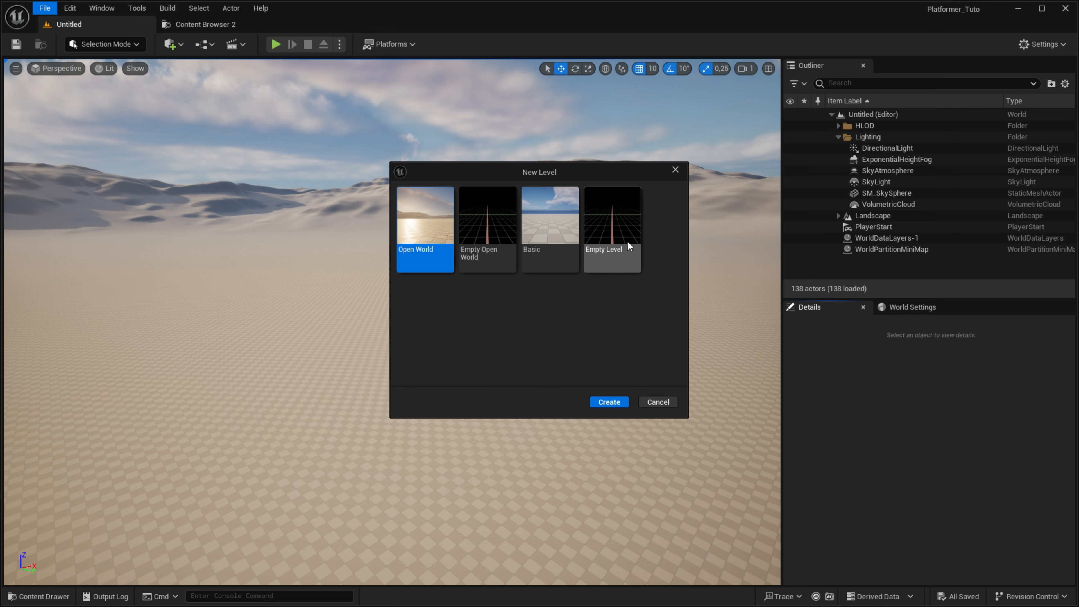
double_click(617, 233)
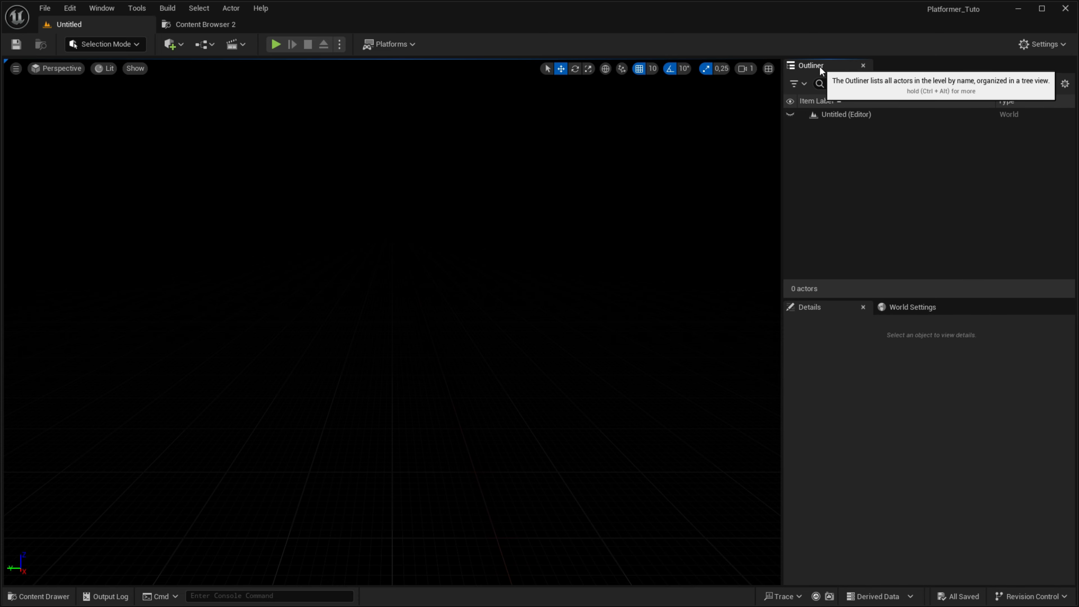
Try regrouping the Outliner with Details and World Settings, restore it above them, and make the Details area taller.
left_click_drag(819, 66, 952, 62)
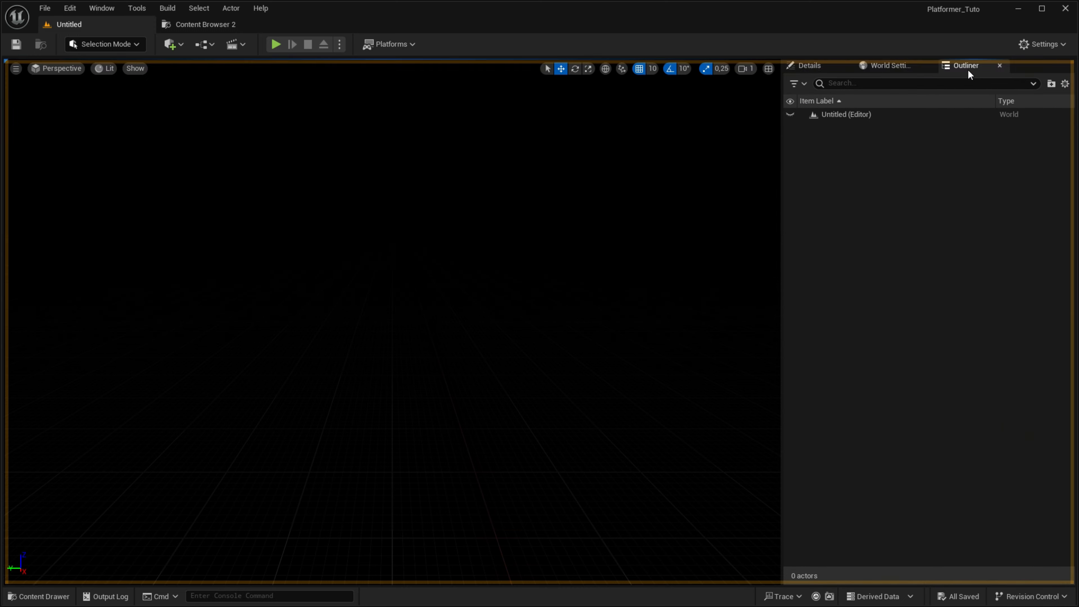
left_click(924, 66)
left_click(983, 66)
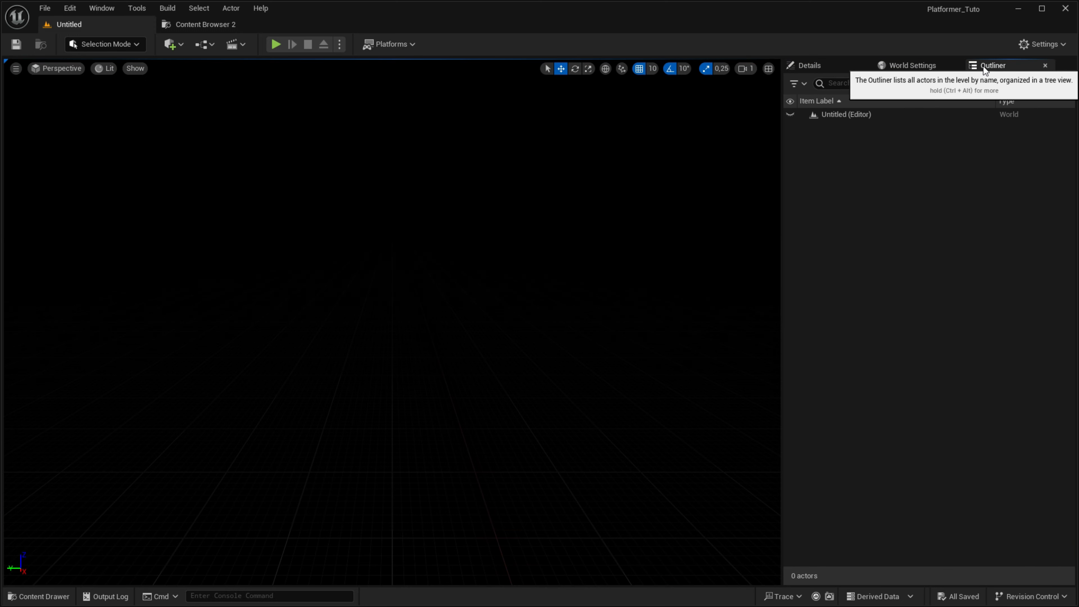
left_click_drag(991, 66, 894, 141)
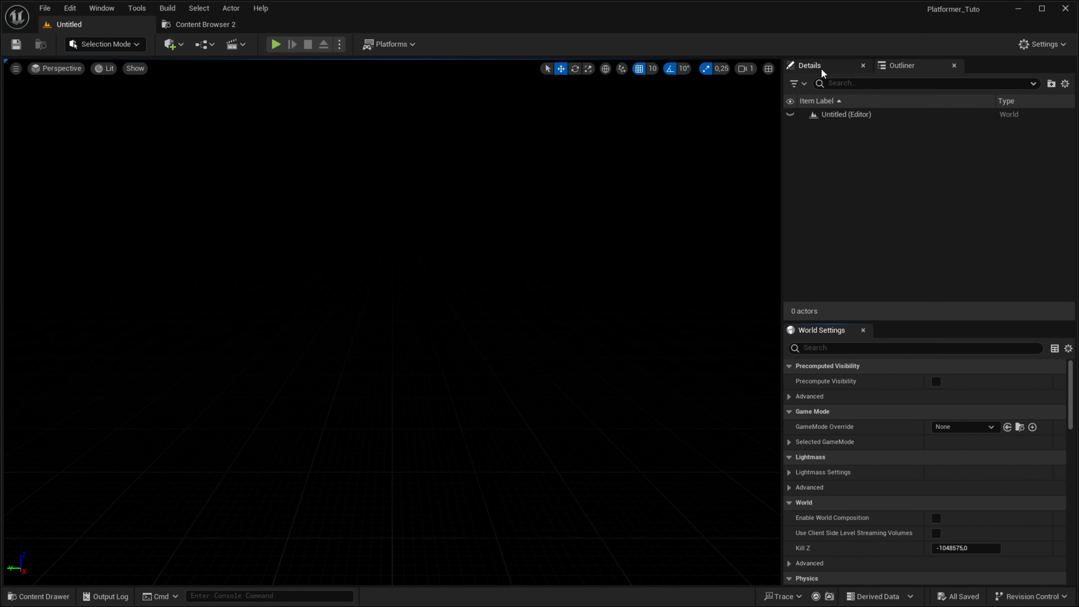
left_click_drag(809, 66, 807, 329)
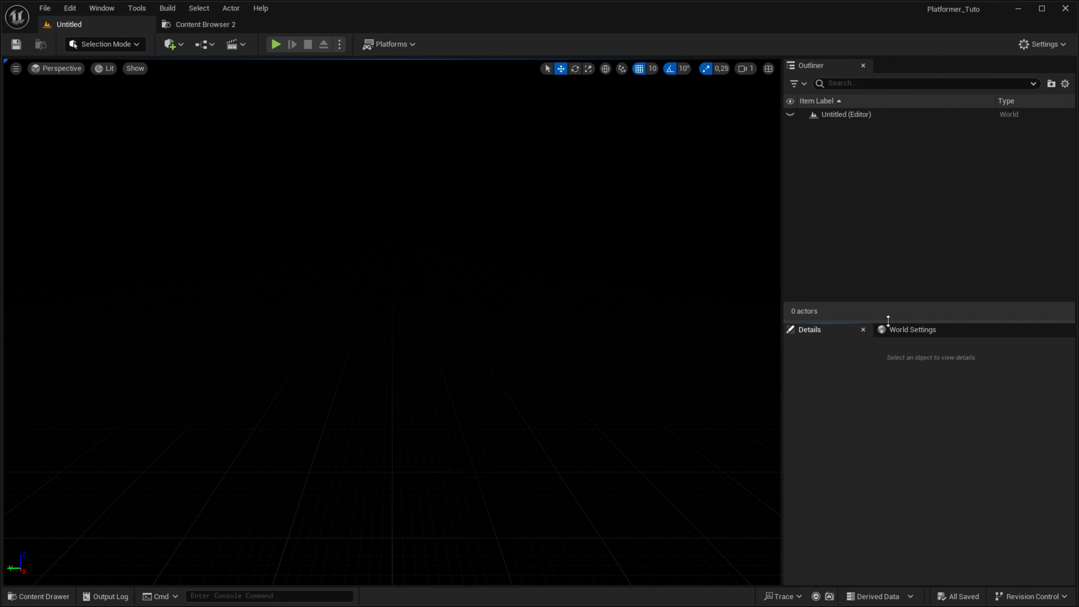
left_click_drag(884, 317, 876, 249)
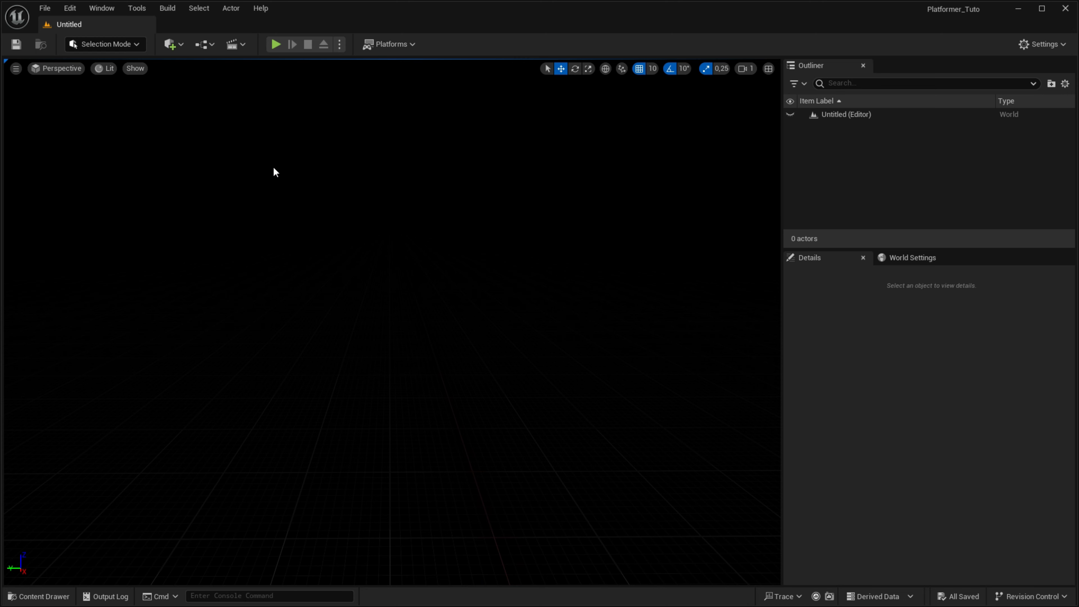
Open Content Browser 1, dock it below the viewport and reduce its height.
left_click(101, 9)
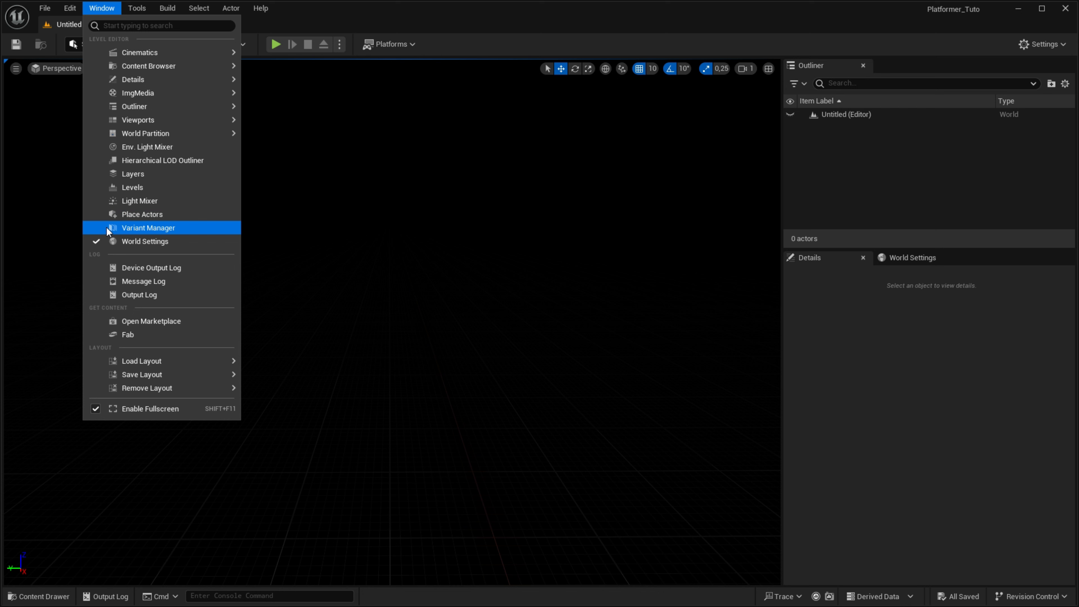
mouse_move(165, 66)
left_click(270, 66)
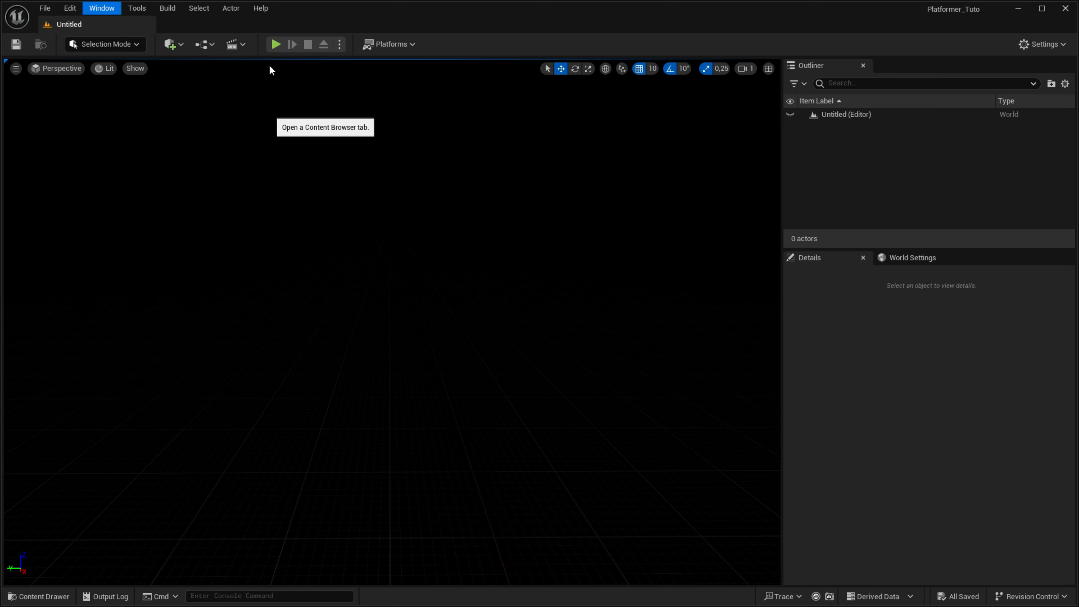
left_click(509, 152)
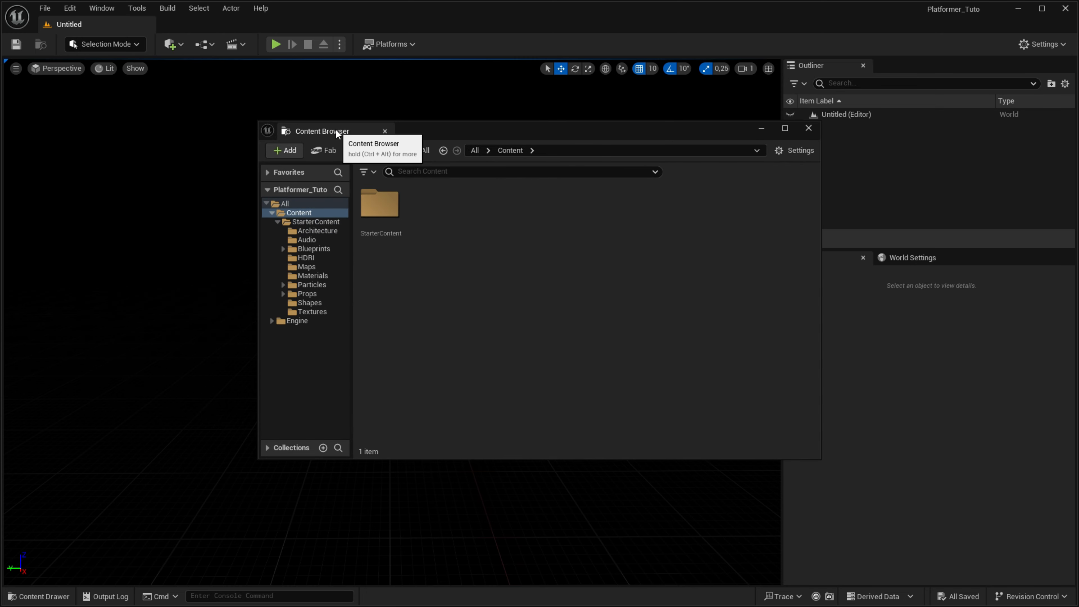
left_click_drag(335, 133, 293, 577)
left_click_drag(588, 321, 575, 399)
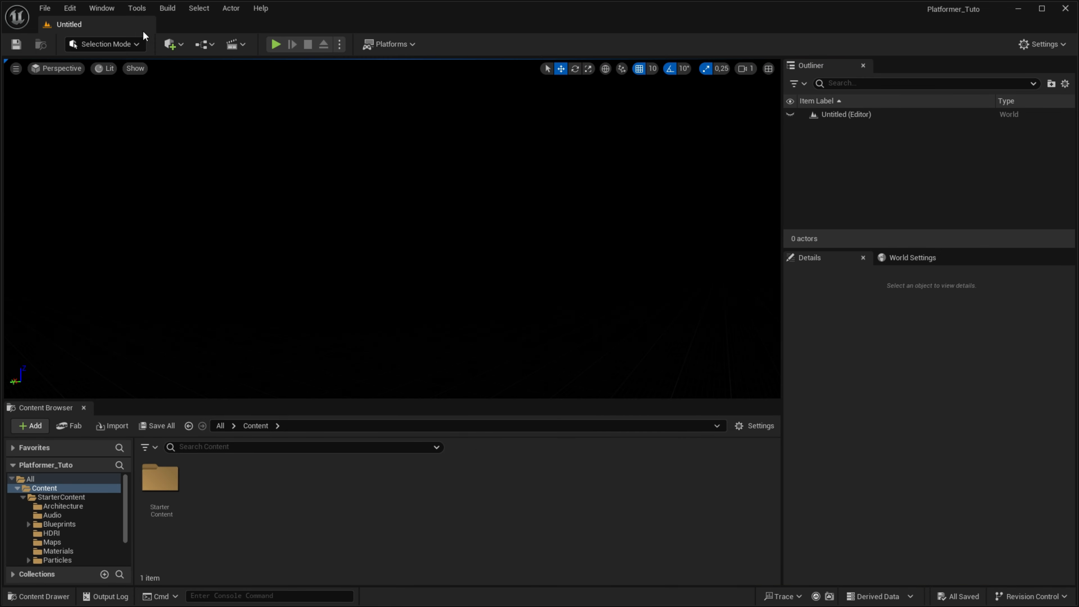
Open Content Browser 2 with a narrower folder tree and look inside the StarterContent folder before returning to Content.
left_click(102, 8)
mouse_move(170, 66)
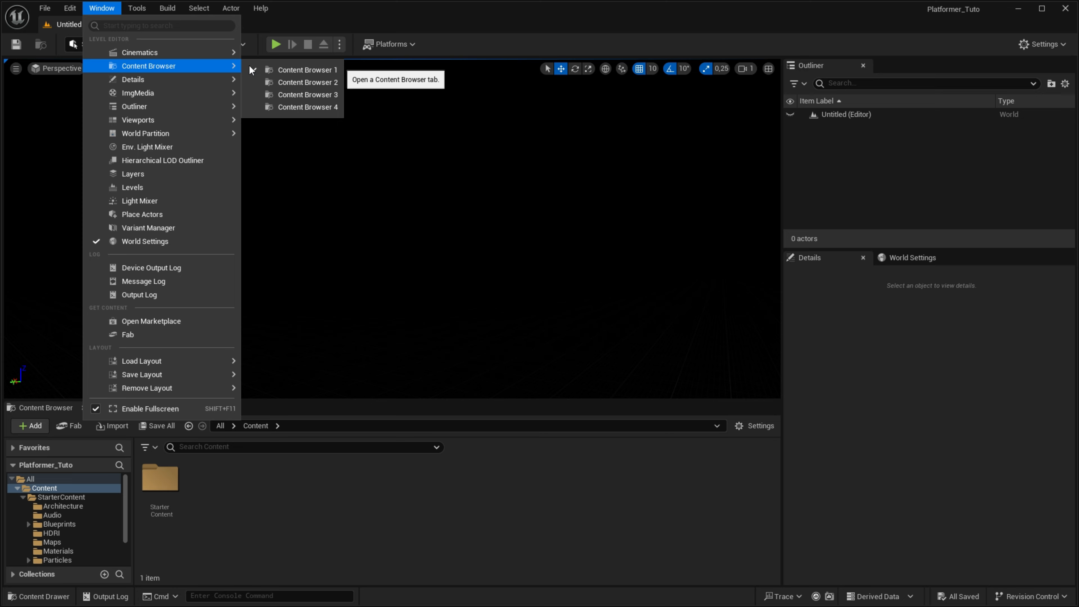
left_click(293, 85)
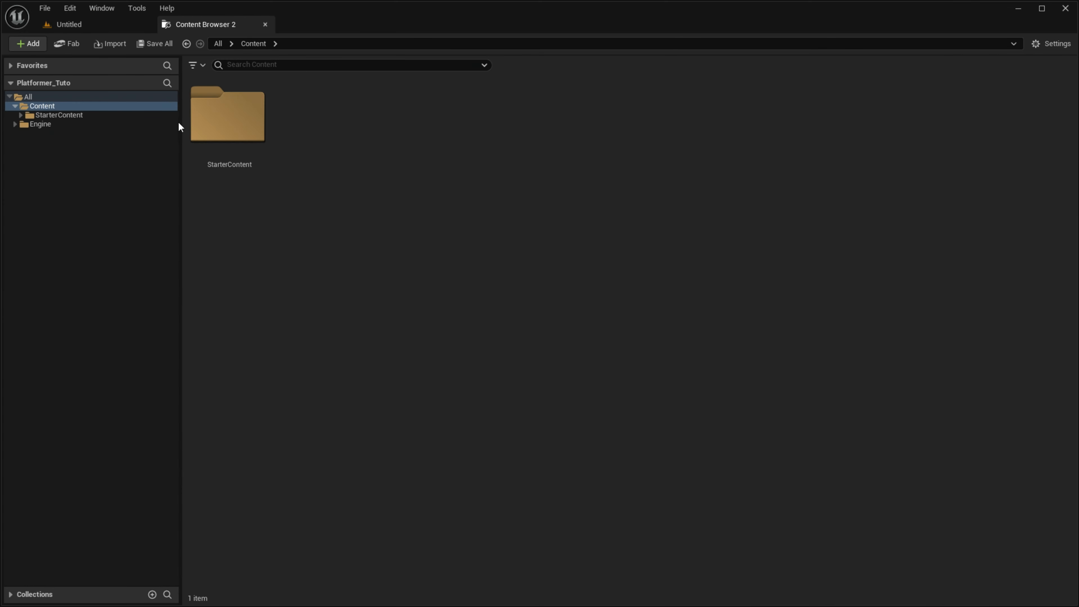
left_click_drag(182, 200, 138, 207)
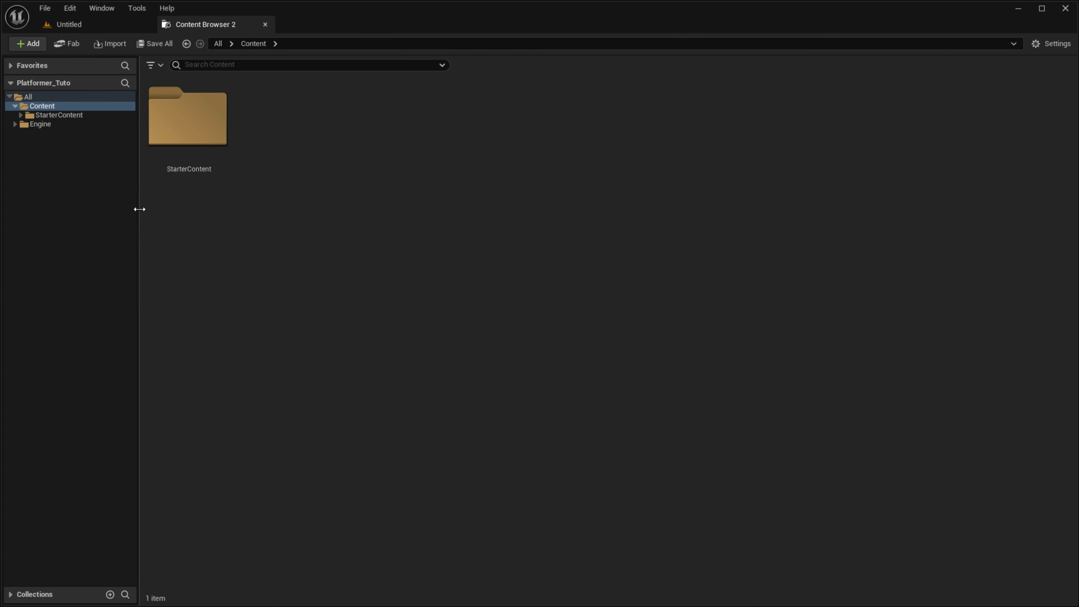
double_click(174, 120)
key("alt+Left")
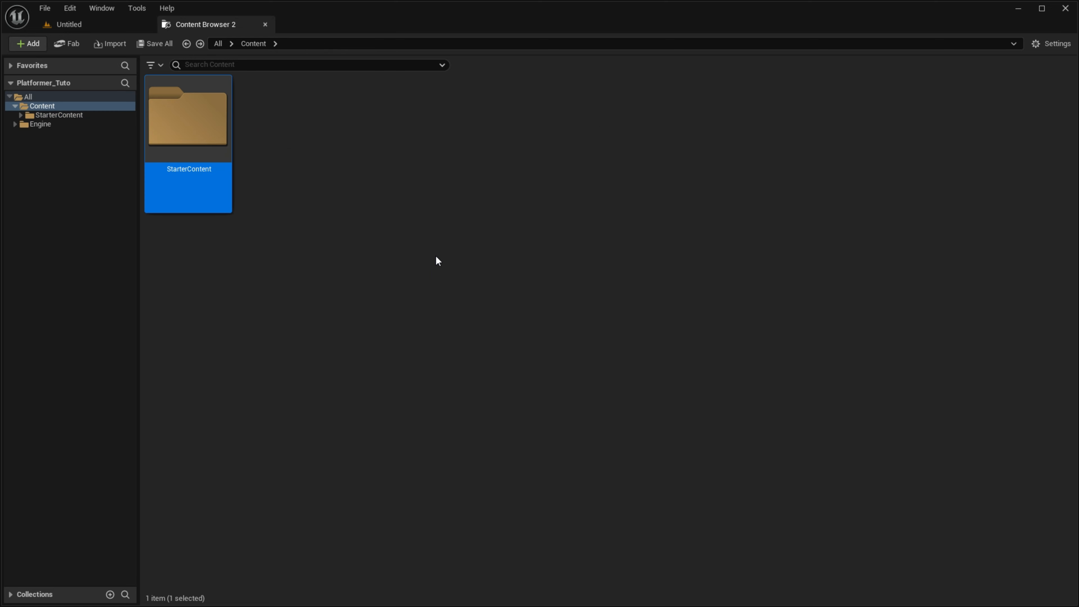
Return to the untitled level and look through the categories of actors that can be placed, including Shapes.
left_click(63, 24)
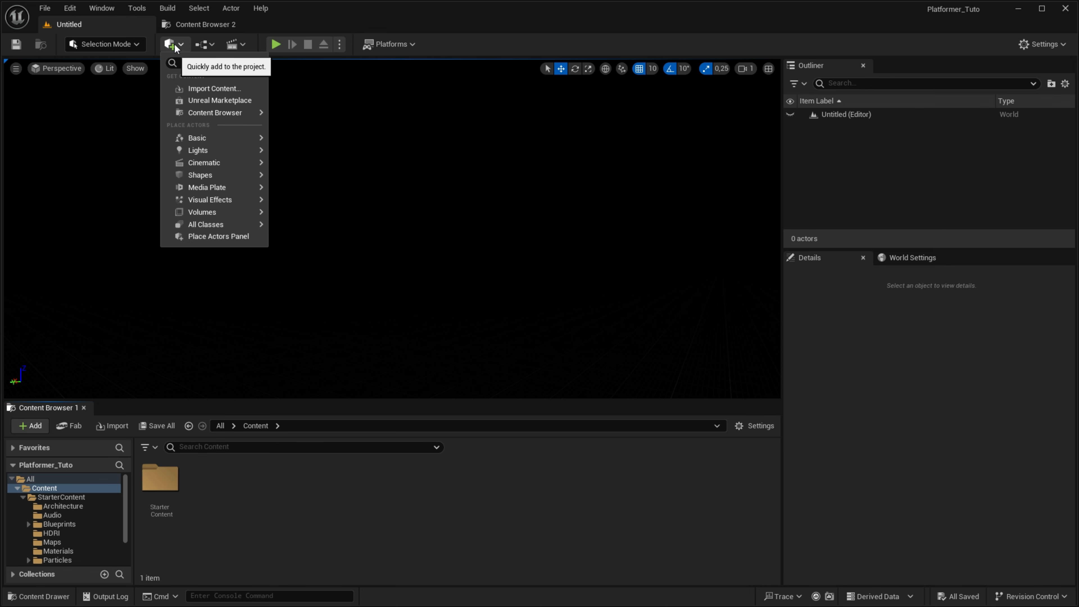
mouse_move(221, 162)
mouse_move(207, 143)
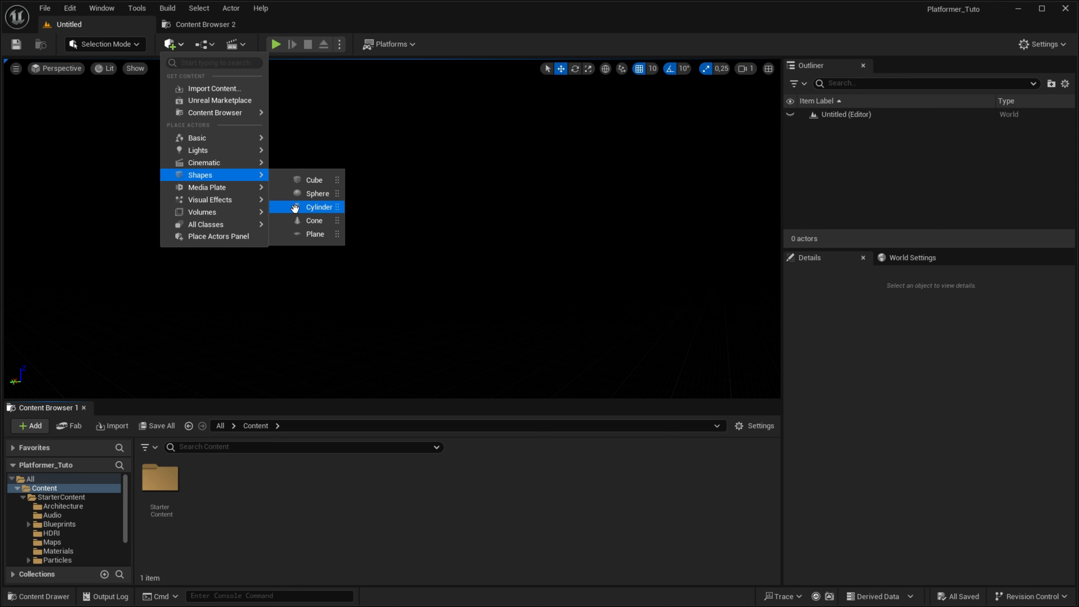
mouse_move(251, 201)
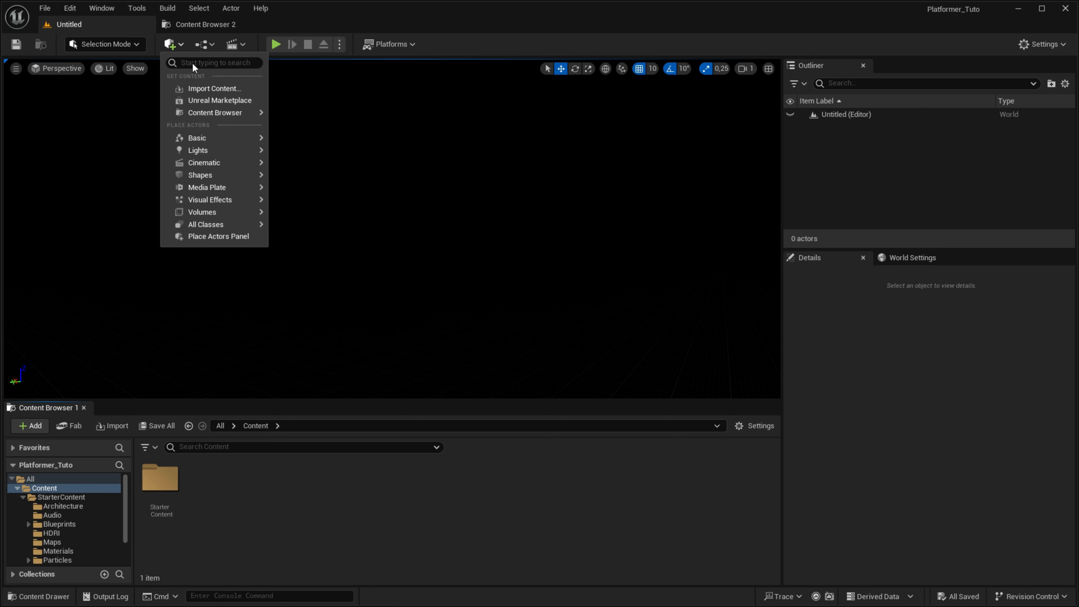
Place a Directional Light in the empty level at about X 500, Y 450, Z 230.
left_click(179, 41)
left_click(175, 46)
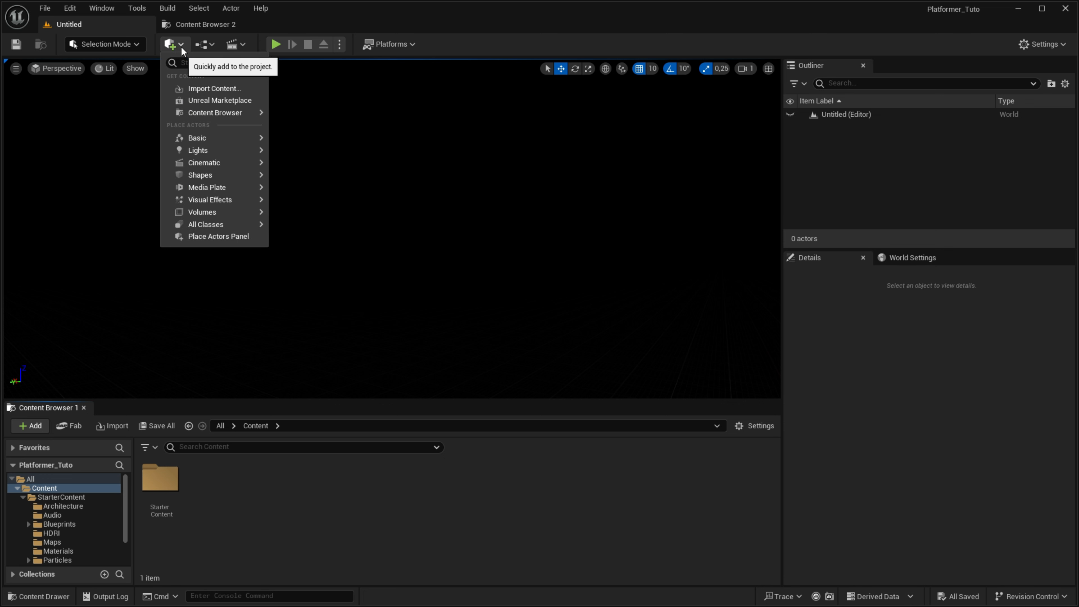
type("d")
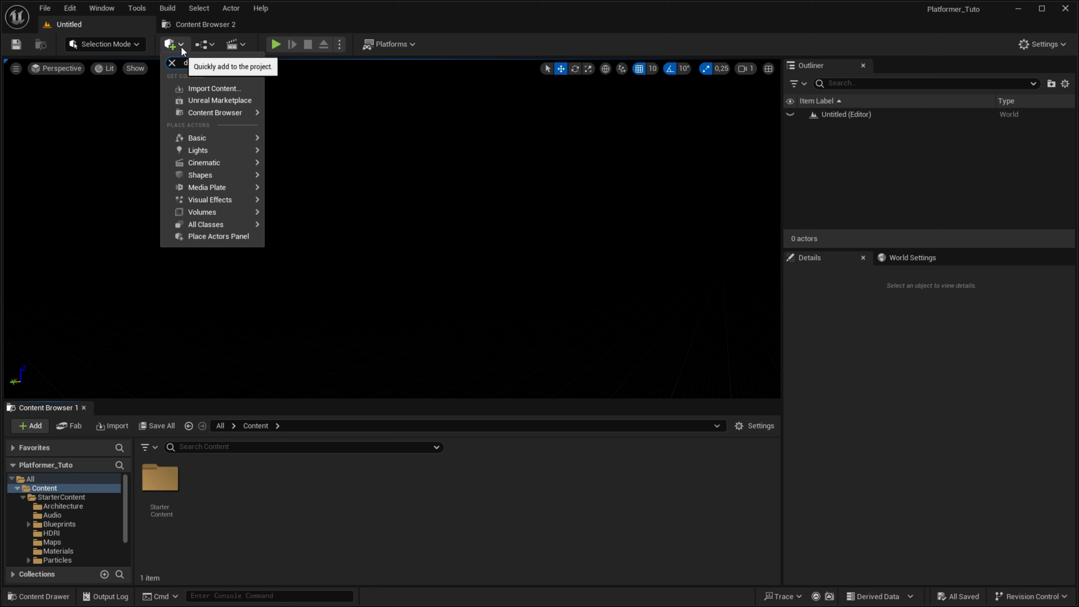
type("irection")
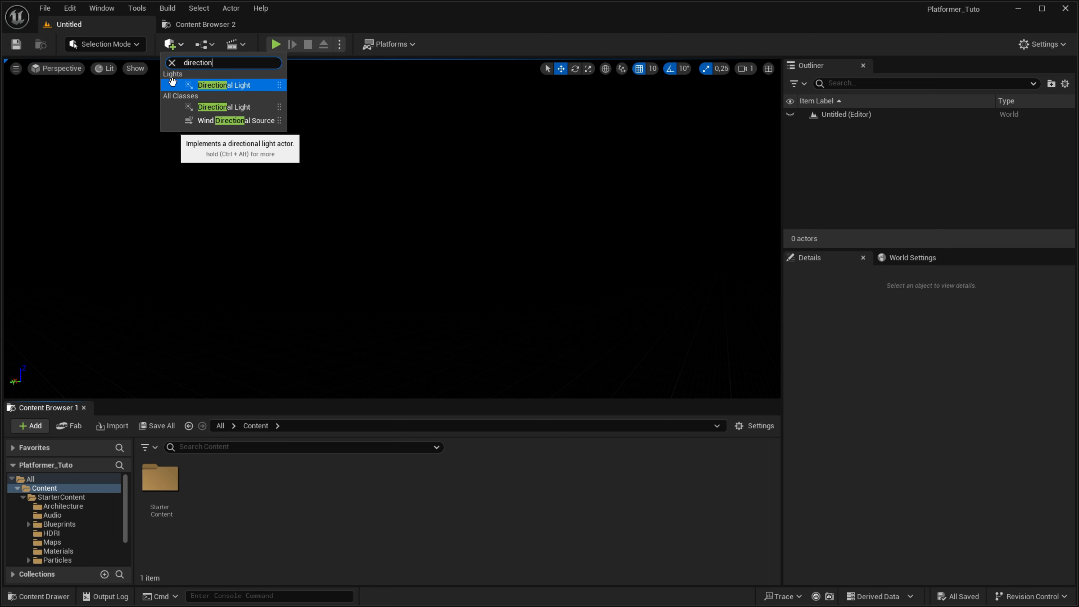
left_click(172, 62)
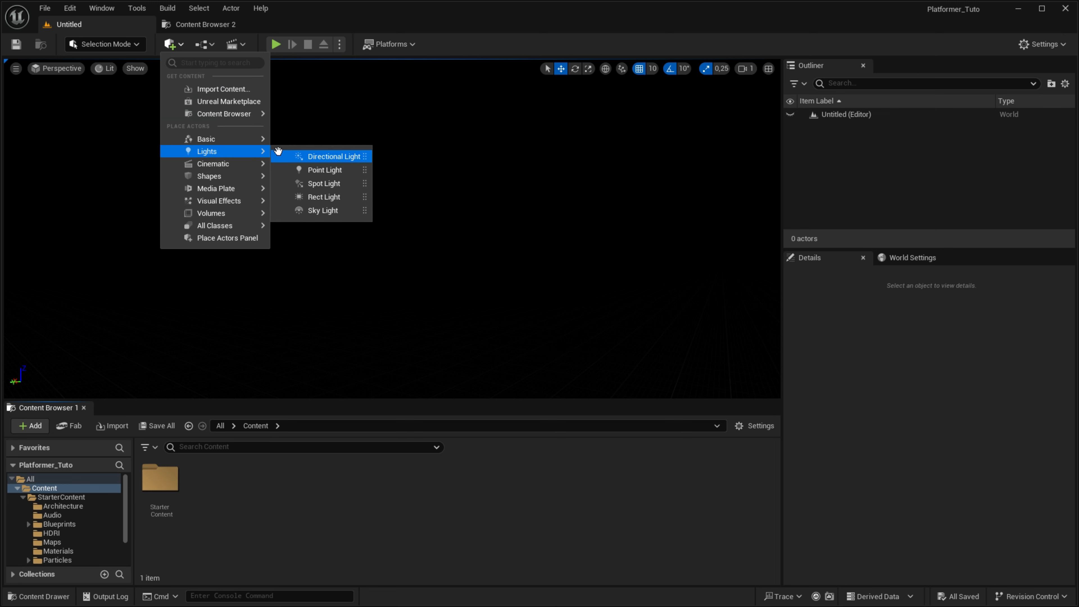
left_click_drag(327, 157, 418, 297)
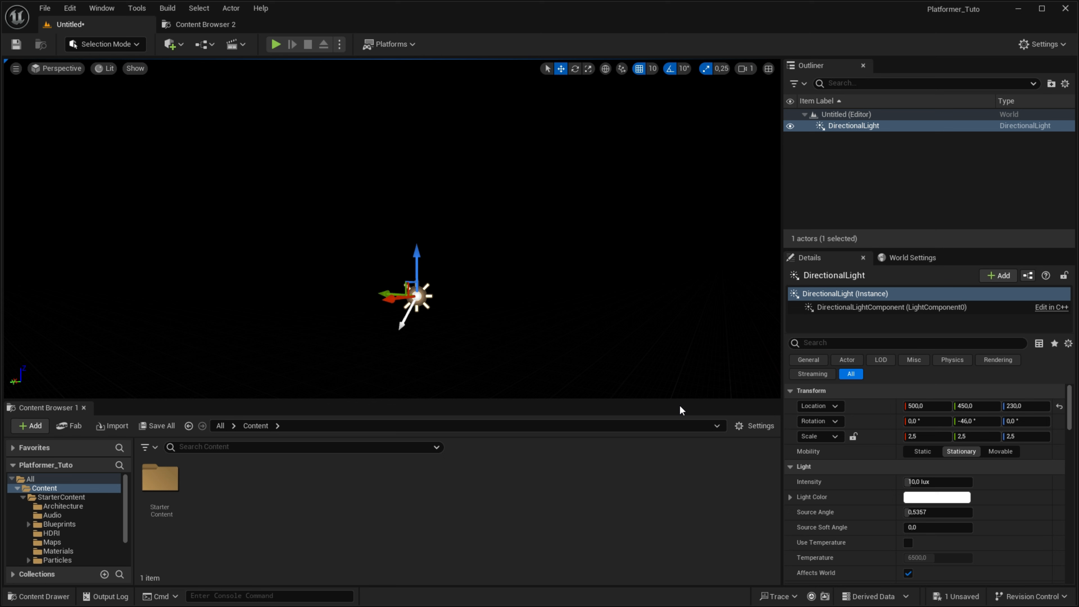
Place a cube below the directional light at about X 560, Y 500, Z 90.
left_click(170, 44)
left_click_drag(314, 180, 378, 363)
key("f")
left_click_drag(562, 314, 543, 352, "alt")
left_click(629, 279)
key("s")
right_click_drag(603, 274, 571, 262)
key("d")
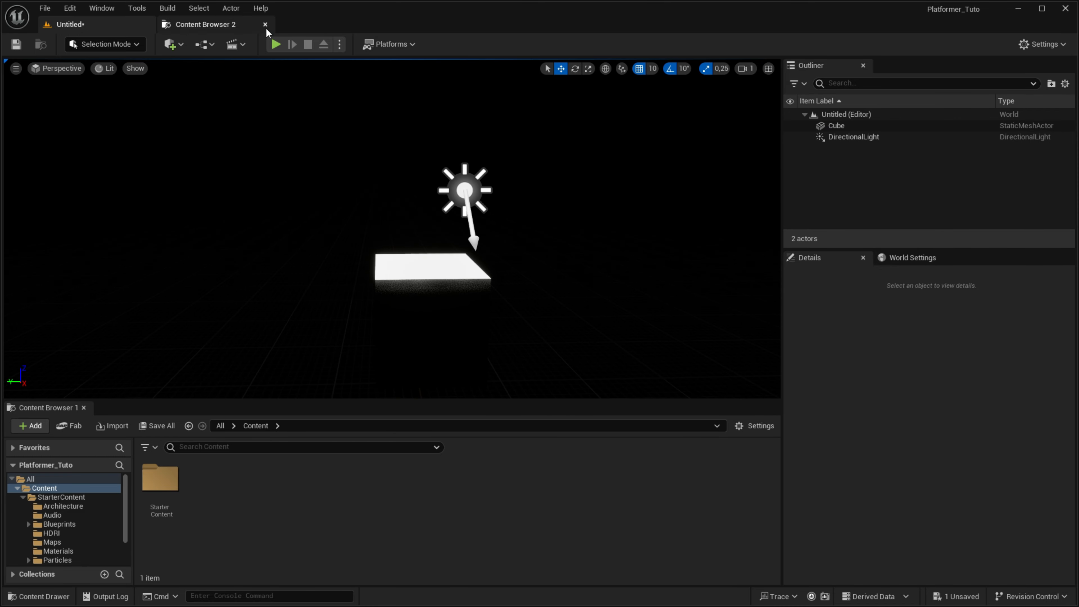
Search the placeable actors for "sky" and add a Sky Atmosphere near the directional light.
left_click(172, 44)
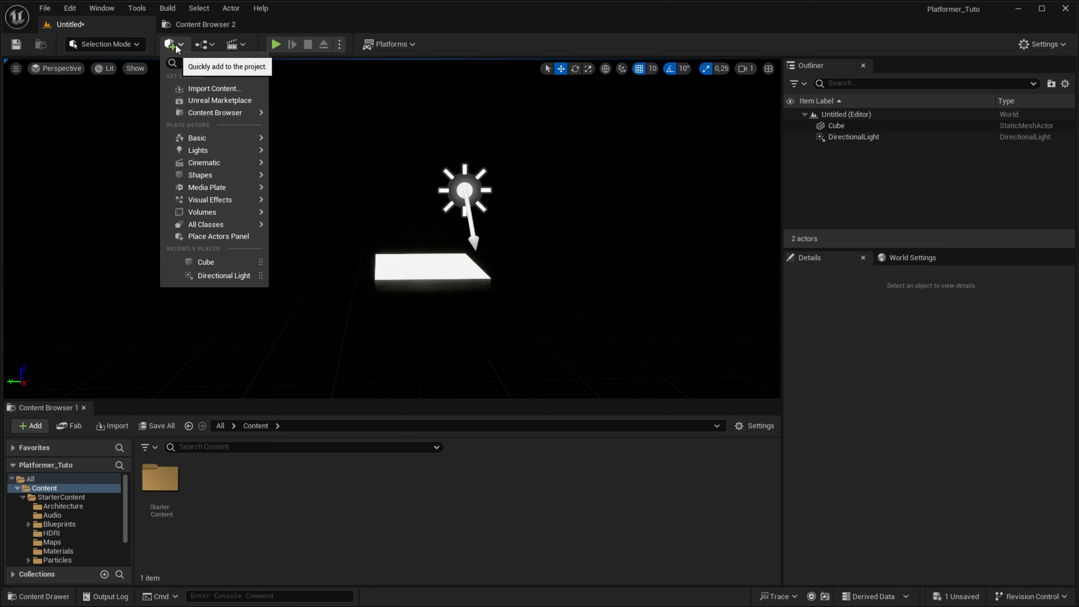
type("sky")
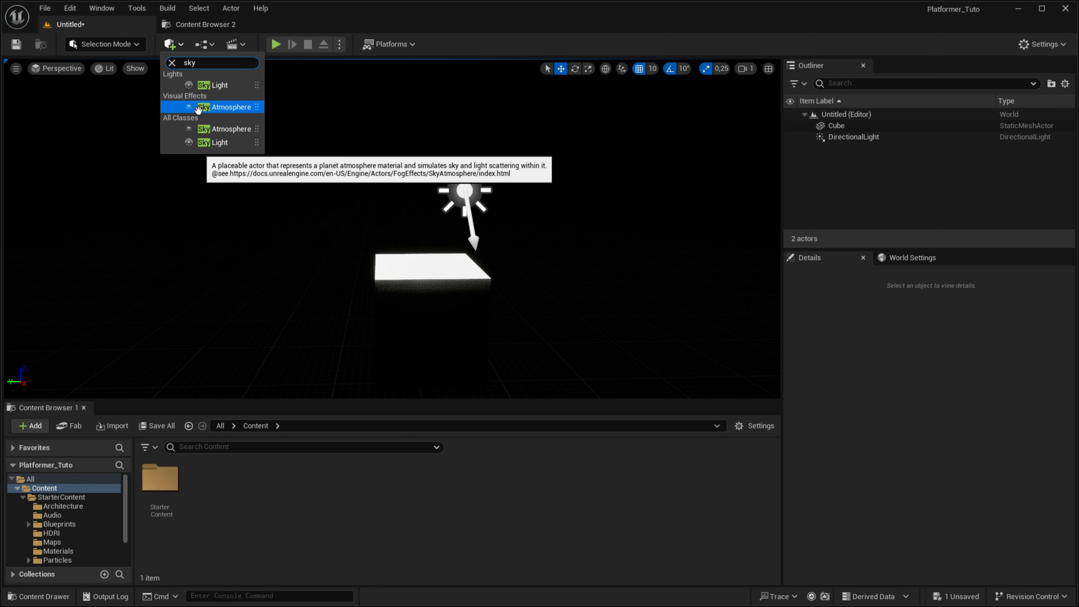
left_click(223, 107)
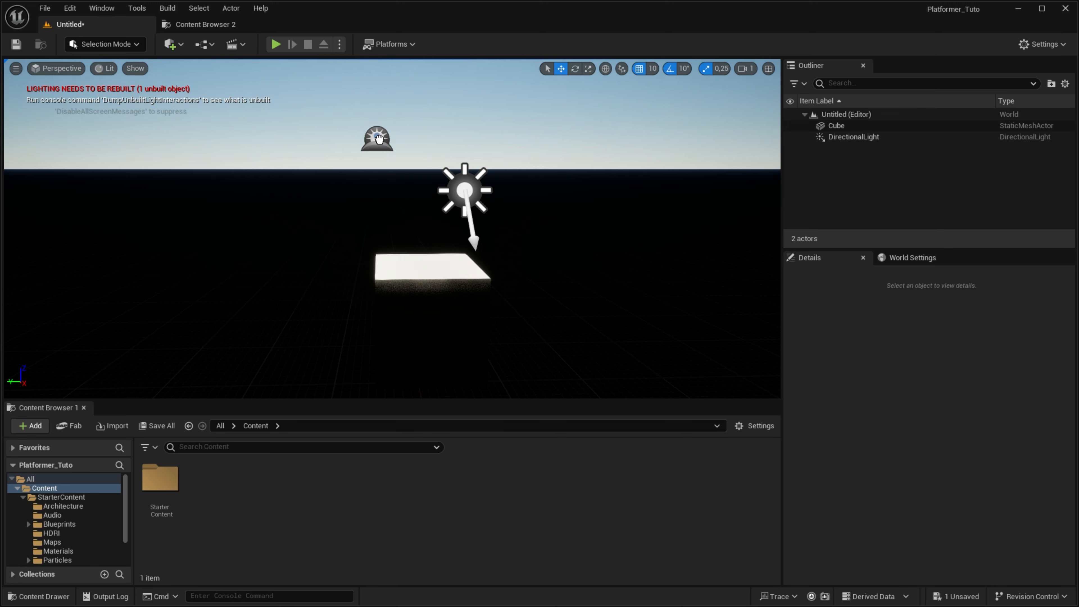
mouse_move(392, 229)
right_mouse_down()
mouse_move(376, 178)
mouse_move(349, 209)
mouse_move(382, 240)
right_mouse_up()
left_click(371, 249)
mouse_move(369, 233)
left_mouse_down()
mouse_move(369, 142)
mouse_move(368, 235)
left_mouse_up()
right_click_drag(368, 234, 437, 231)
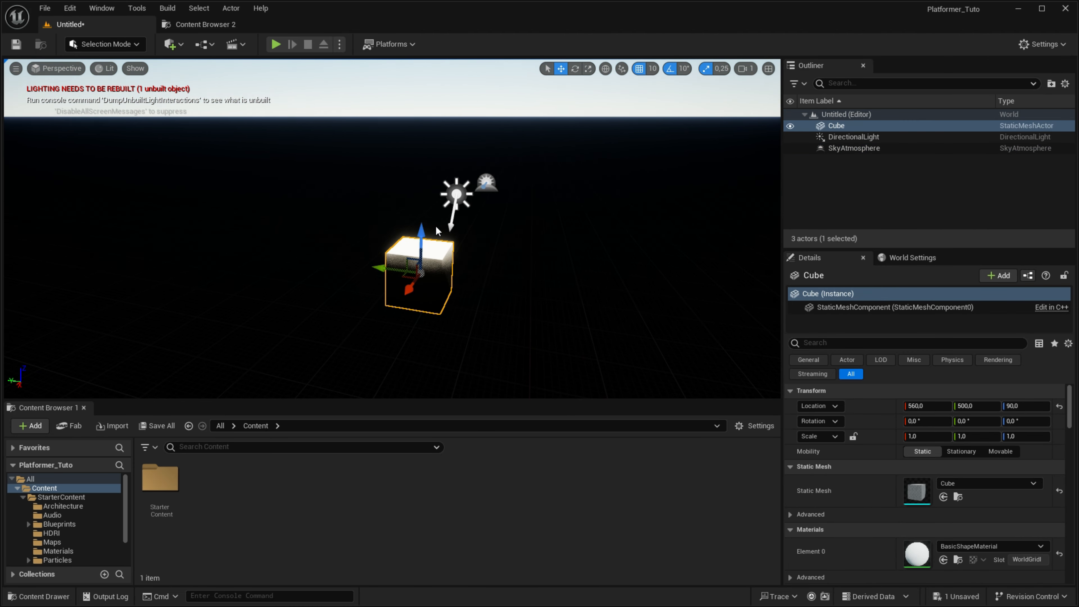
Find the fog actors and place an Exponential Height Fog just above the cube, at about X 490, Y 550, Z 170.
left_click(169, 44)
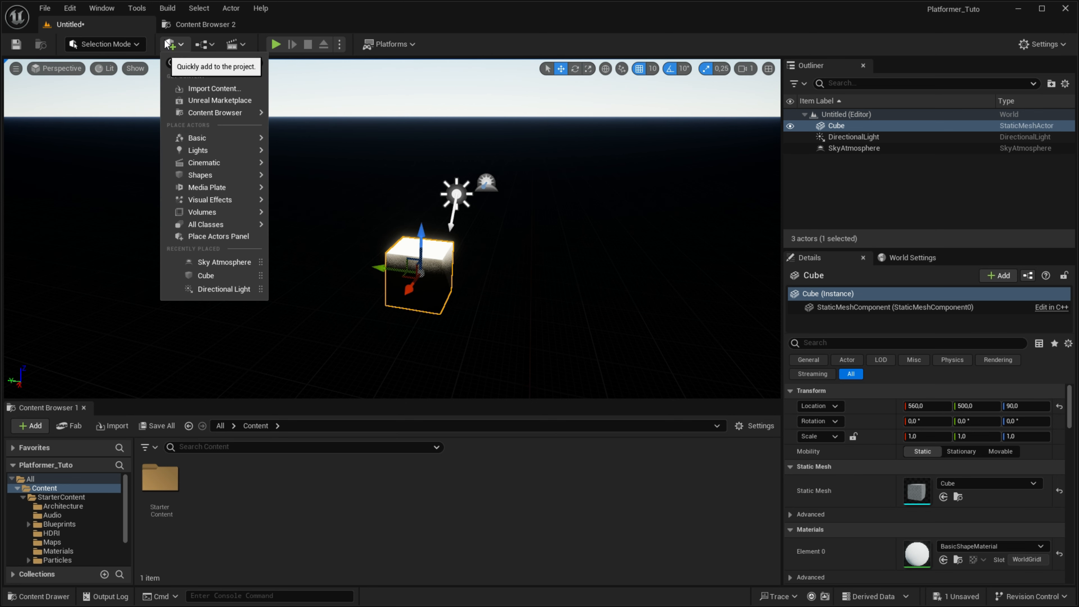
type("fog")
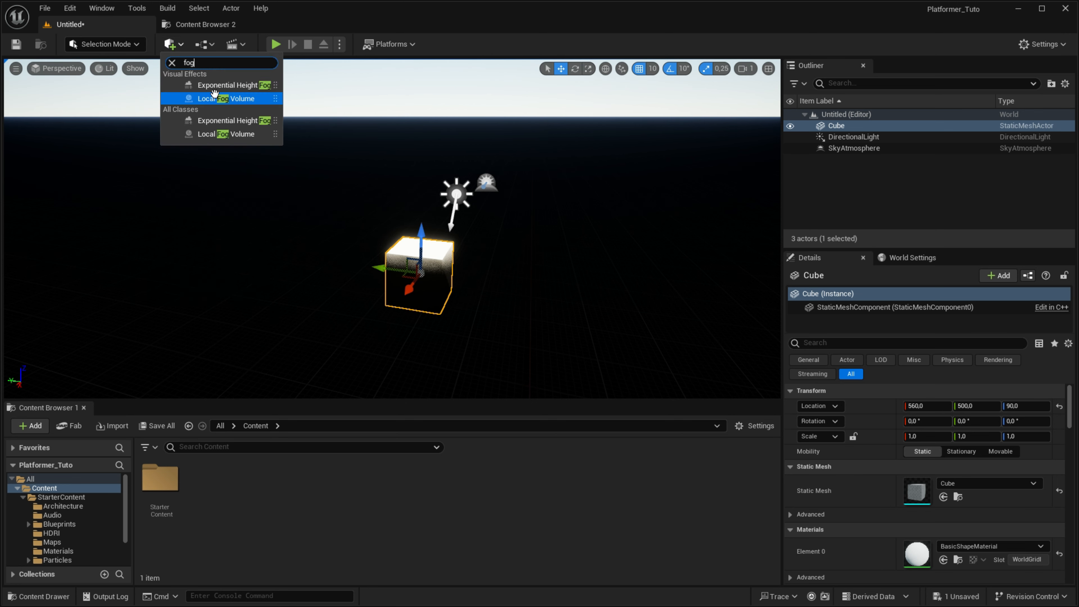
left_click_drag(210, 87, 408, 225)
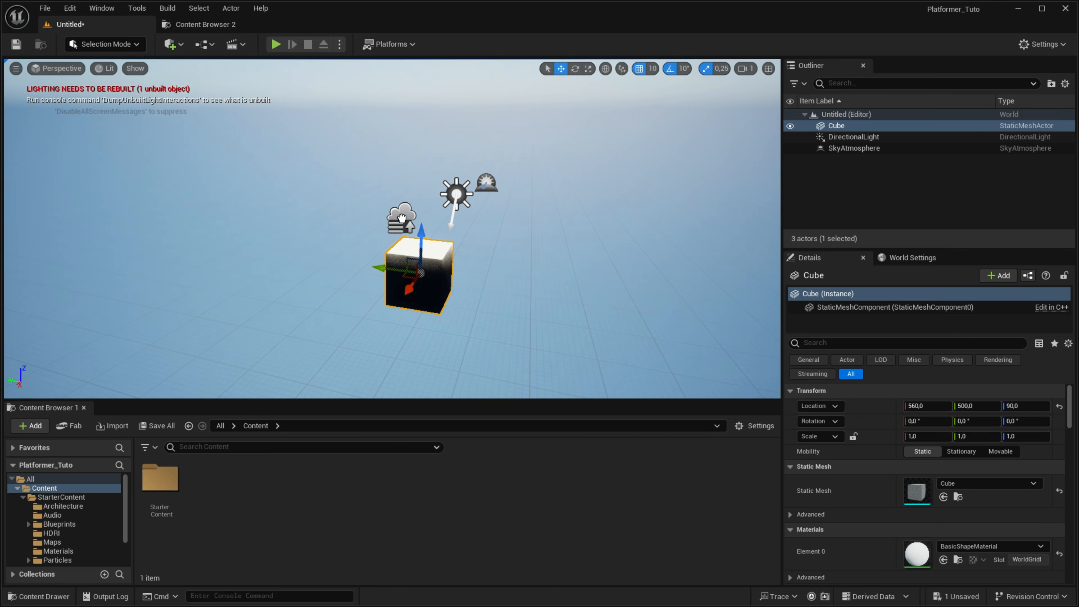
right_click_drag(408, 226, 551, 248)
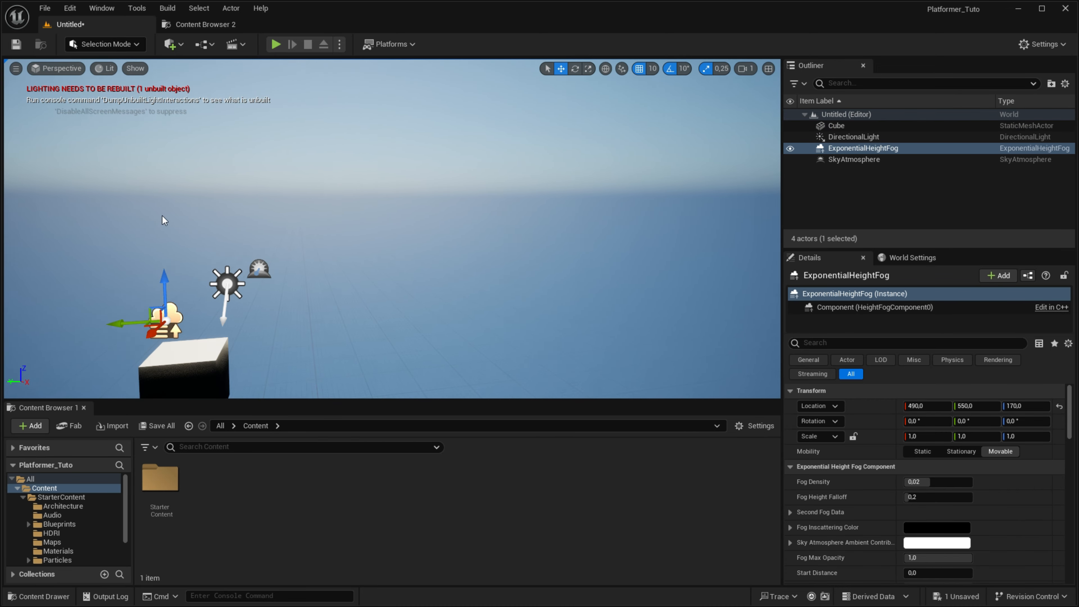
right_click_drag(410, 219, 365, 219)
right_click_drag(436, 233, 607, 251)
right_click_drag(587, 298, 411, 241)
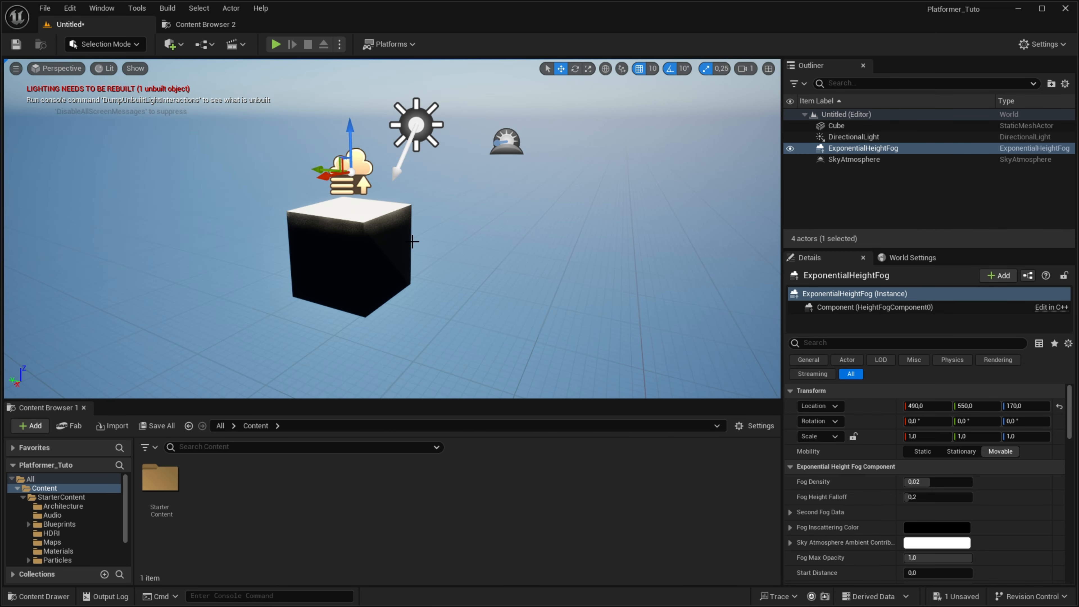
Add a Sky Light near the cube at about X 260, Y 650, Z 110.
left_click(171, 45)
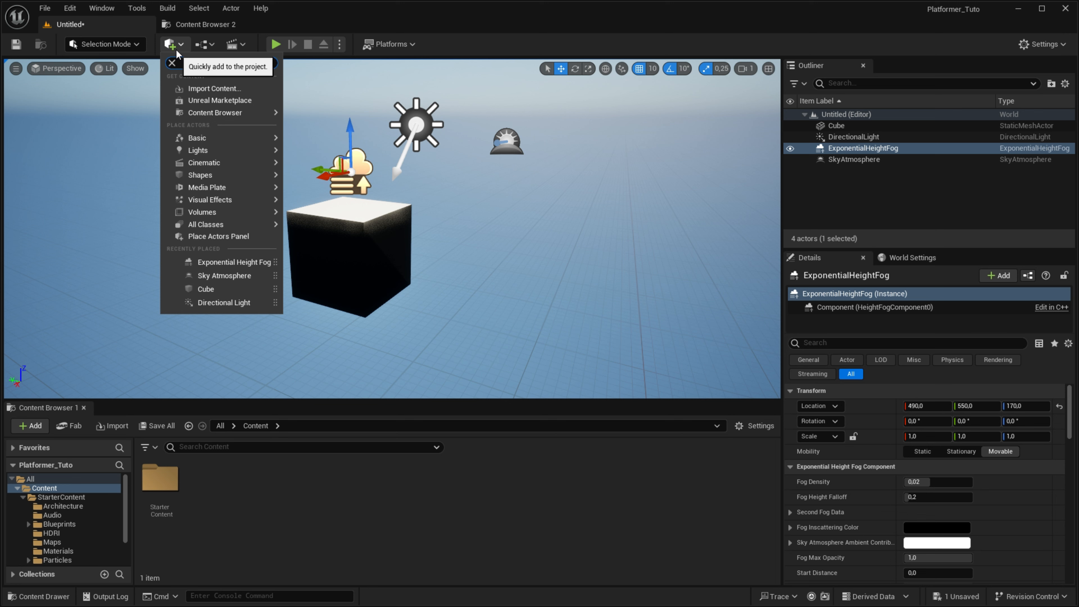
type("sky")
left_click_drag(199, 98, 378, 190)
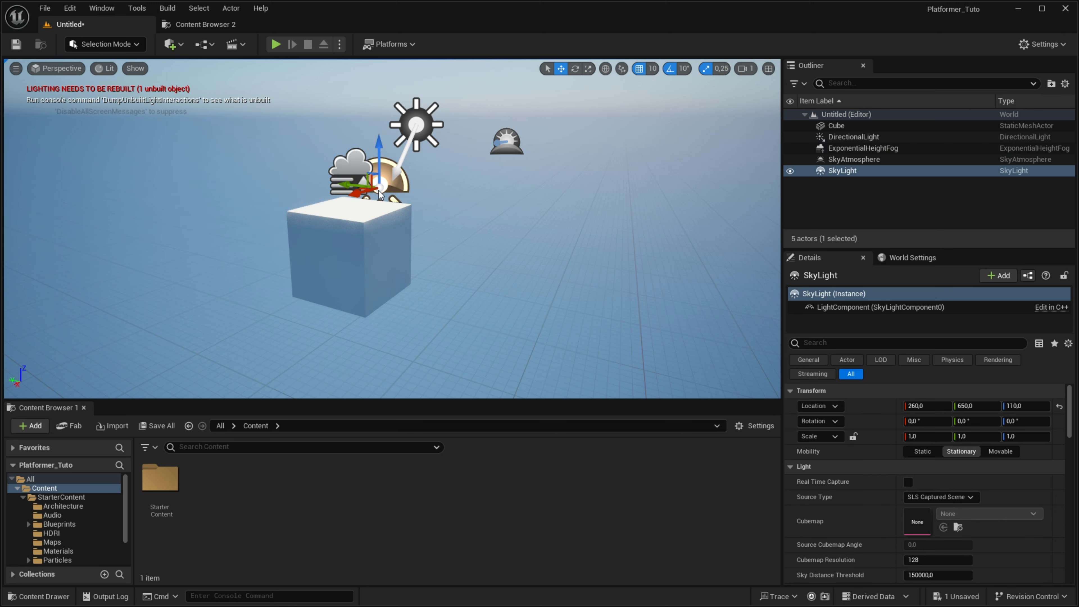
Duplicate the cube, offset the copy and try rotating it about -20° around Y to test the lighting.
left_click(376, 217)
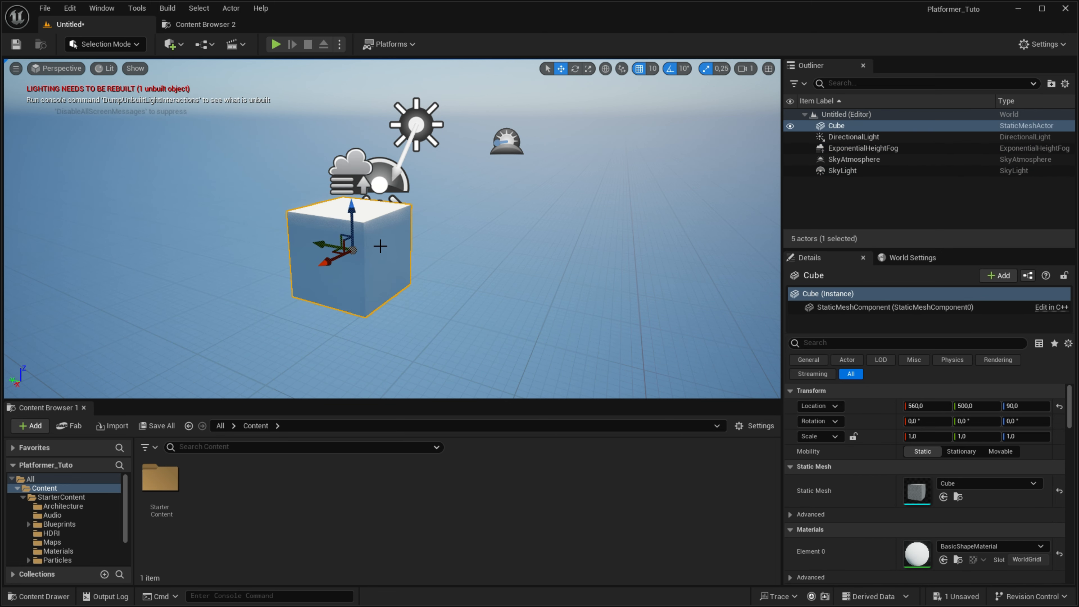
left_click_drag(380, 246, 403, 216, "alt")
key("e")
key("w")
key("ctrl+z")
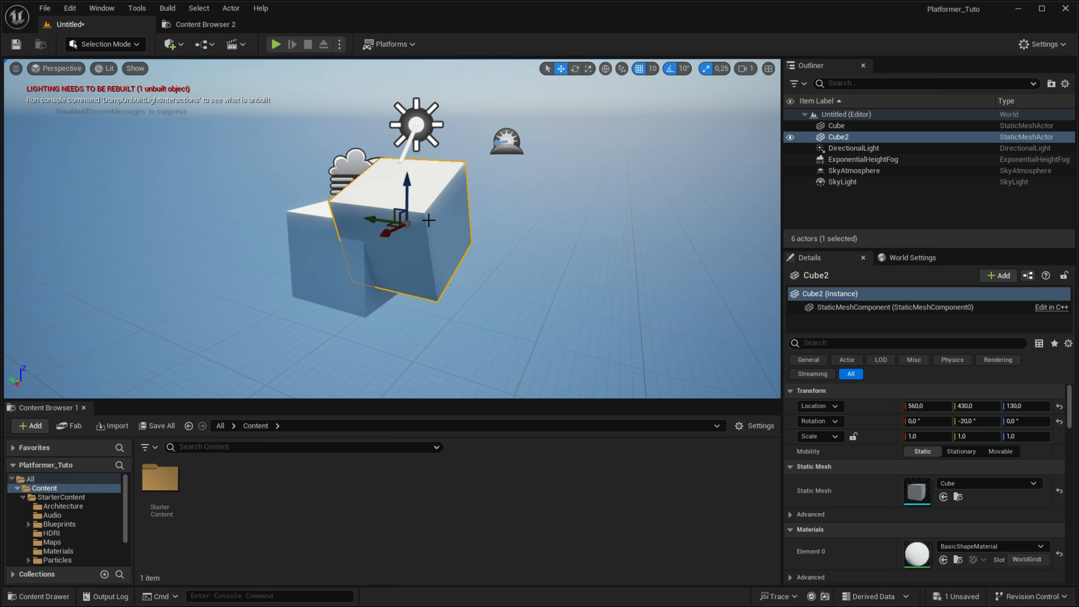
Delete the duplicated cube and the original cube from the level.
key("Delete")
left_click(365, 229)
key("Delete")
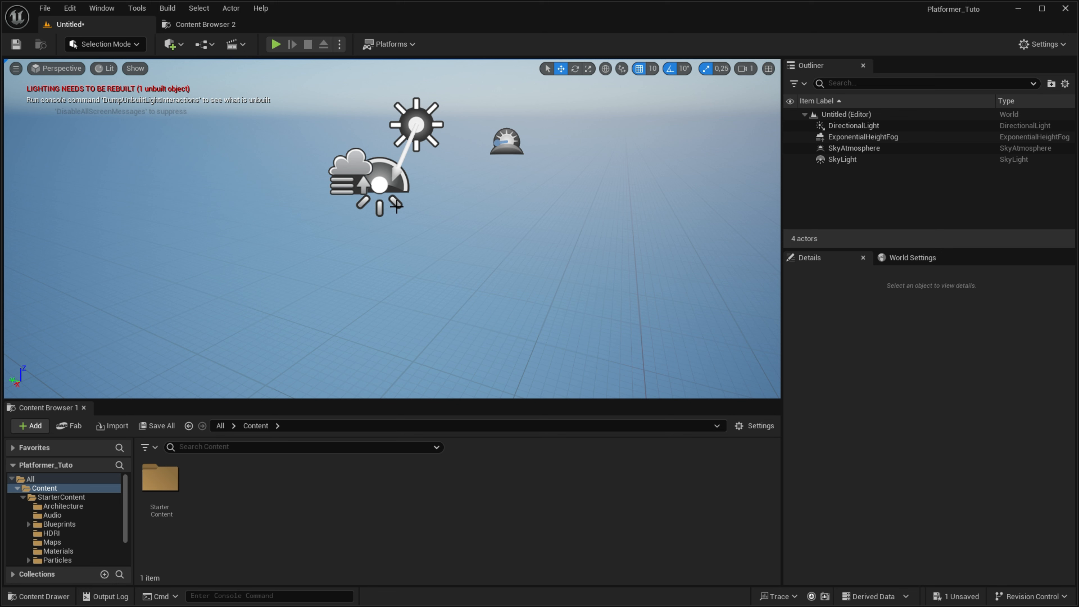
Reset the location and scale of the directional light, height fog, sky atmosphere and sky light to their defaults.
left_click(348, 170)
left_click(416, 124, "ctrl")
left_click(507, 140, "ctrl")
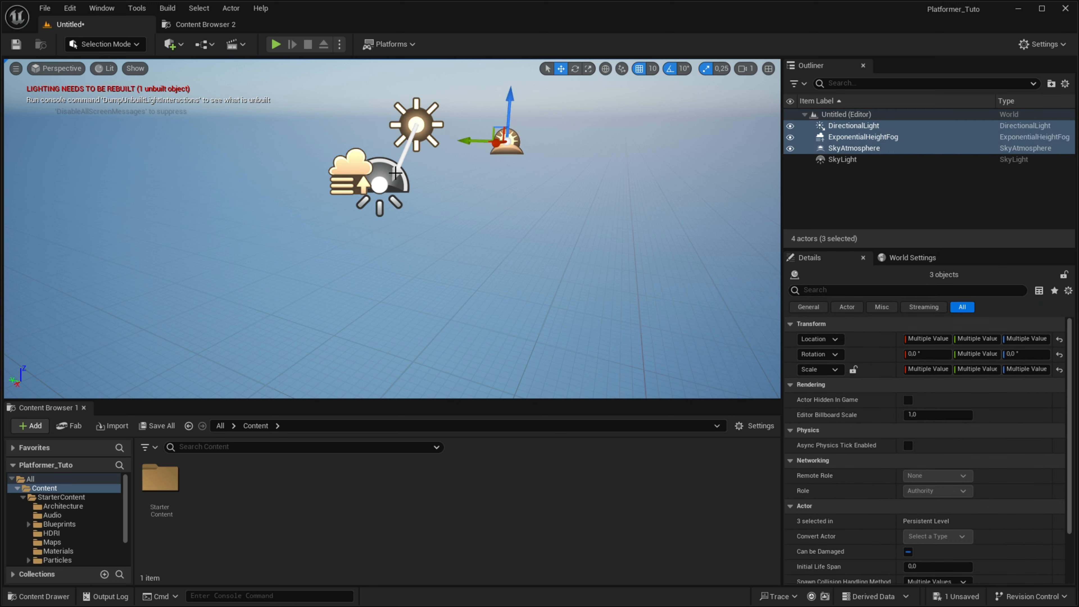
left_click(381, 177, "ctrl")
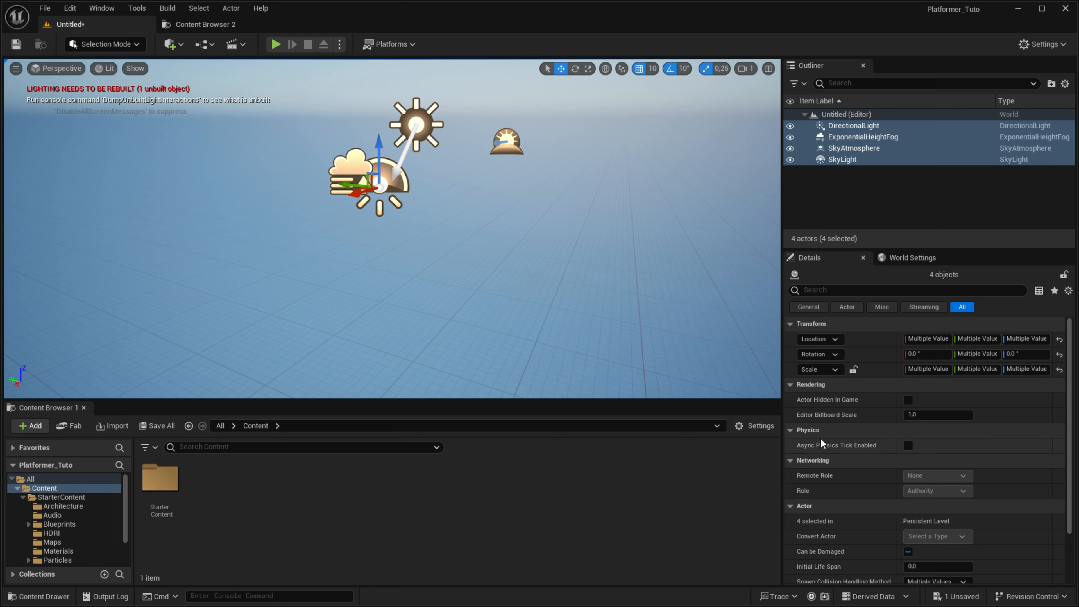
left_click(1059, 340)
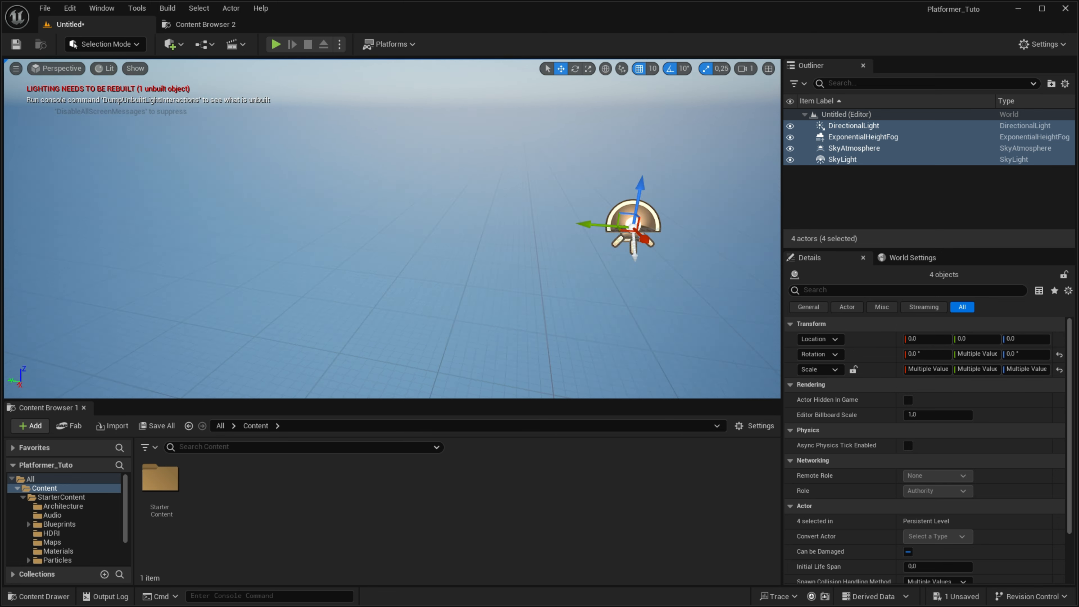
left_click(1059, 370)
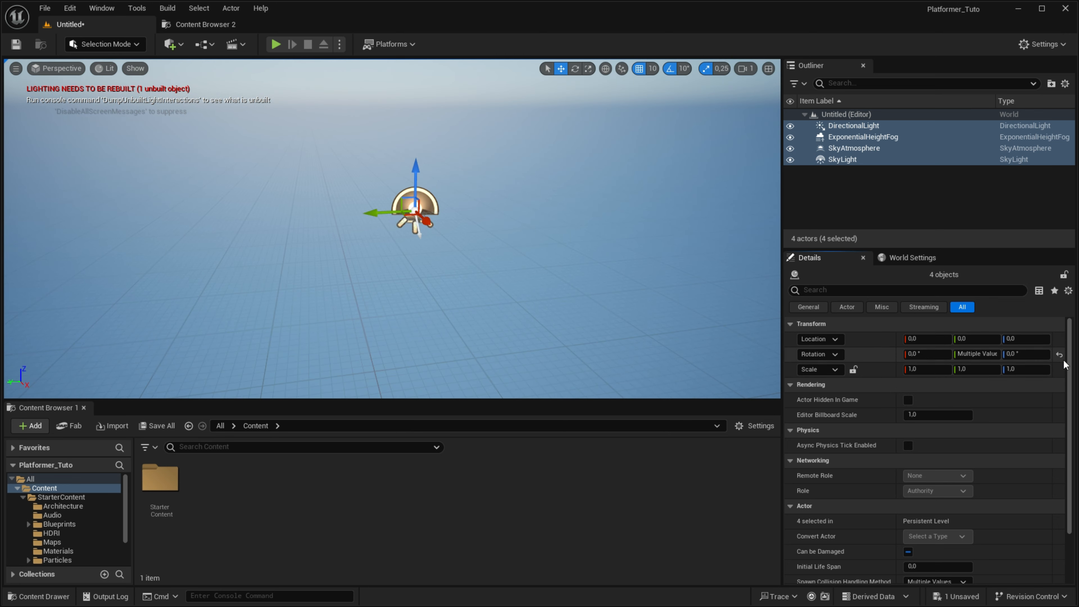
Try a Y rotation of 0° on the directional light and undo it.
left_click(869, 126)
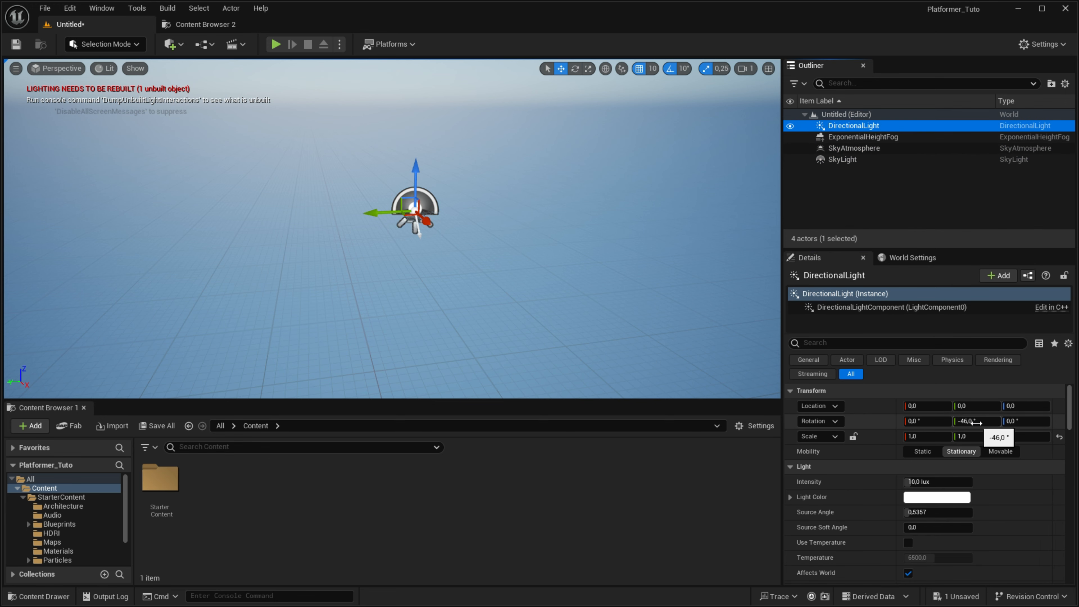
left_click(989, 425)
type("0")
key("Return")
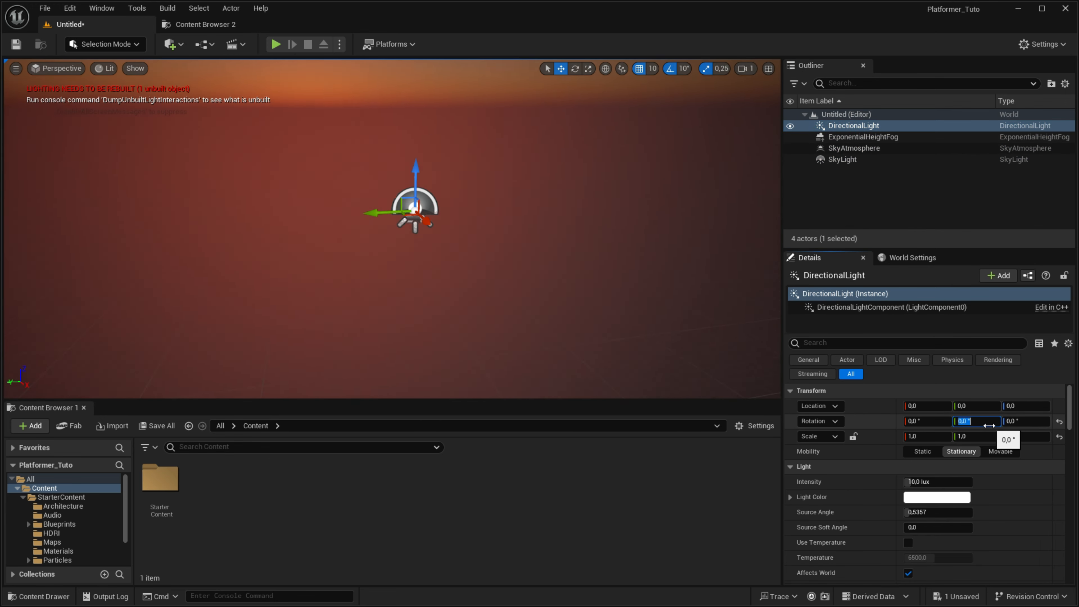
right_click_drag(570, 276, 488, 306)
key("ctrl+z")
Try rotating the directional light freely in the viewport, undo the rotation and deselect it.
key("e")
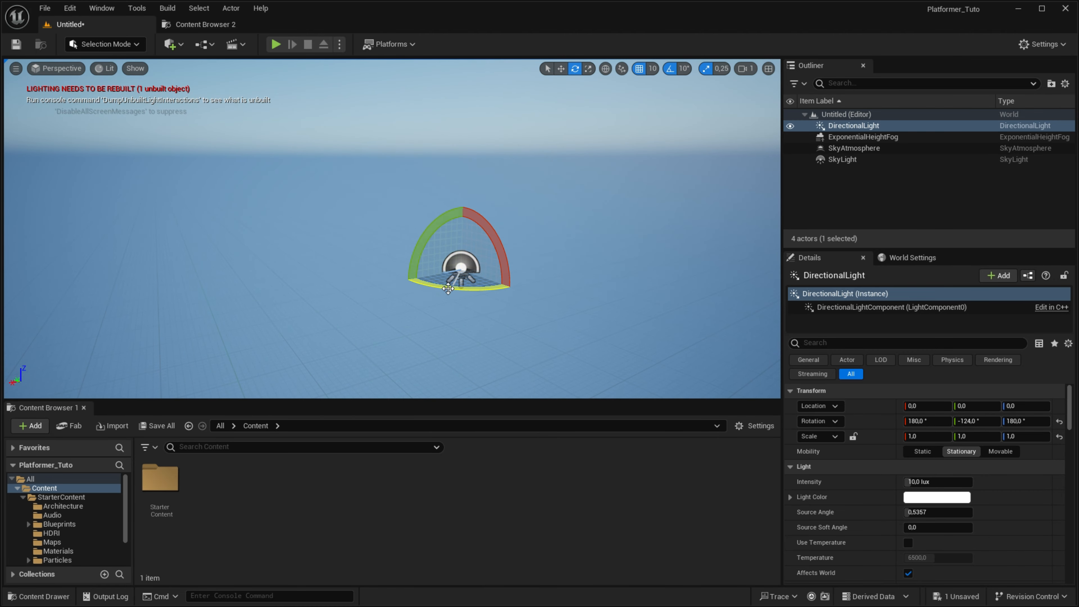
left_click_drag(448, 288, 493, 272)
key("ctrl+z")
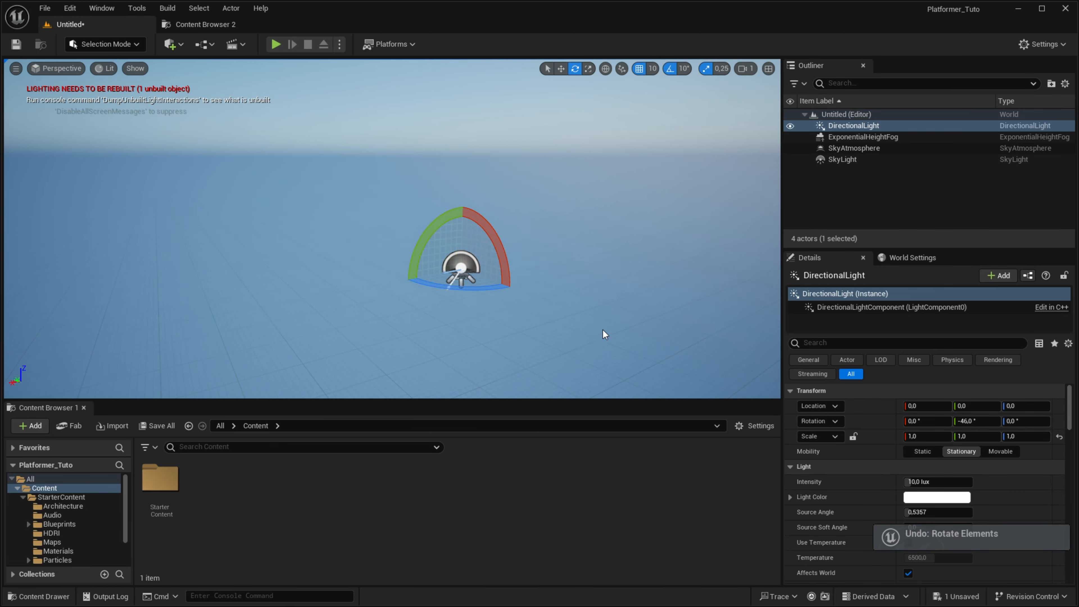
key("w")
left_click(590, 321)
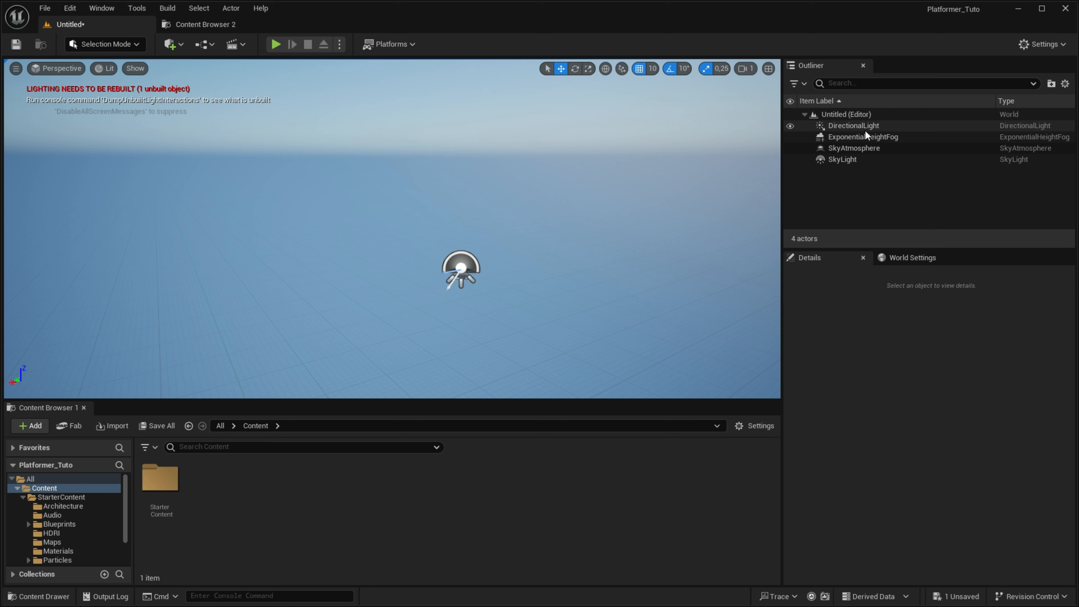
Group the four light, fog and sky actors in a new Outliner folder named SkyAndLight and collapse it.
left_click(864, 129)
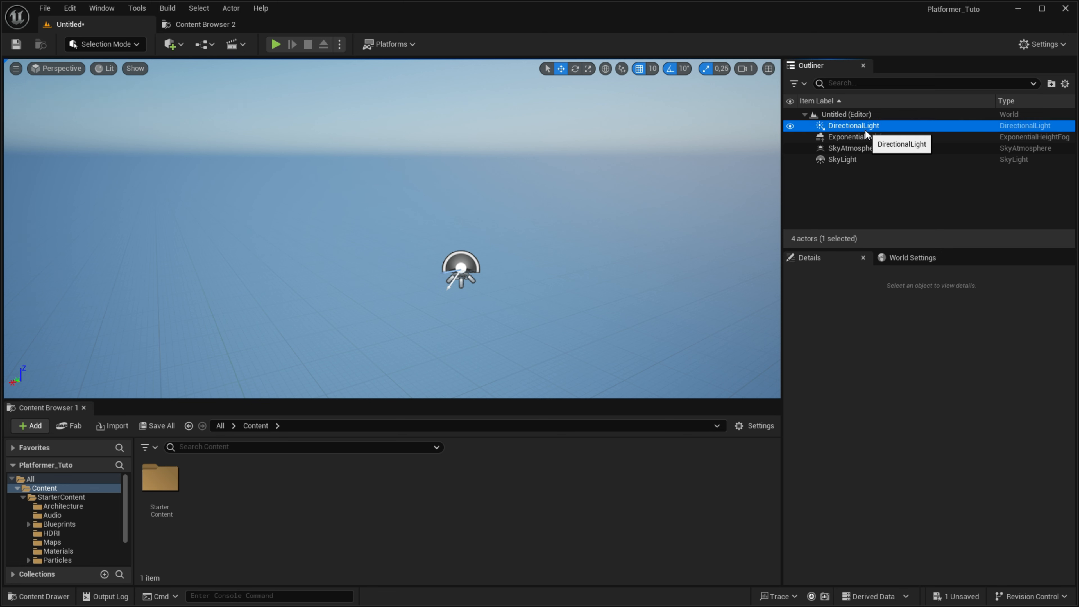
left_click(856, 164, "shift")
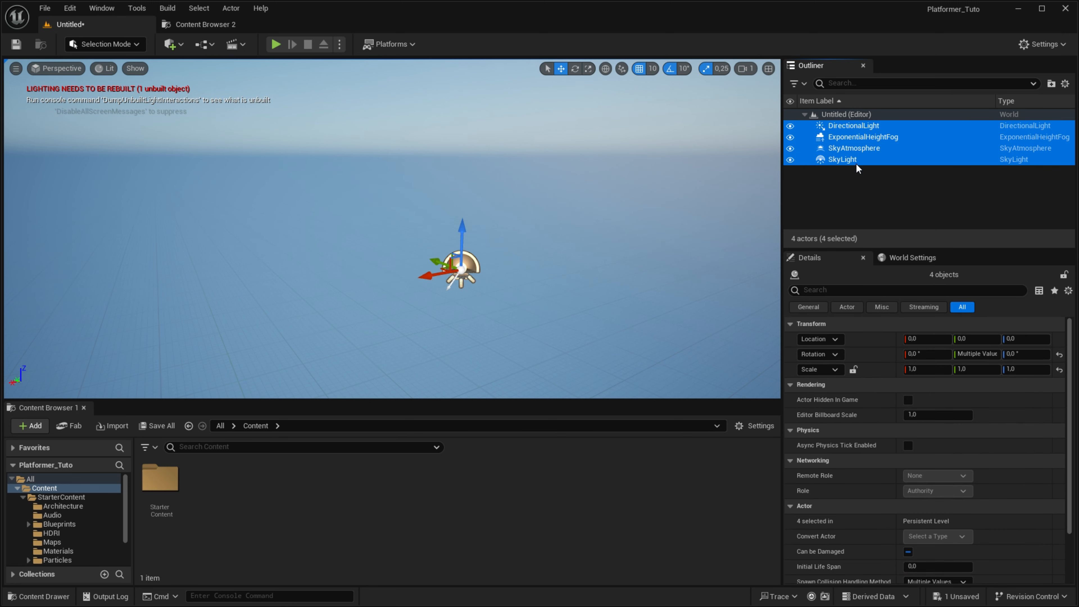
left_click(1052, 84)
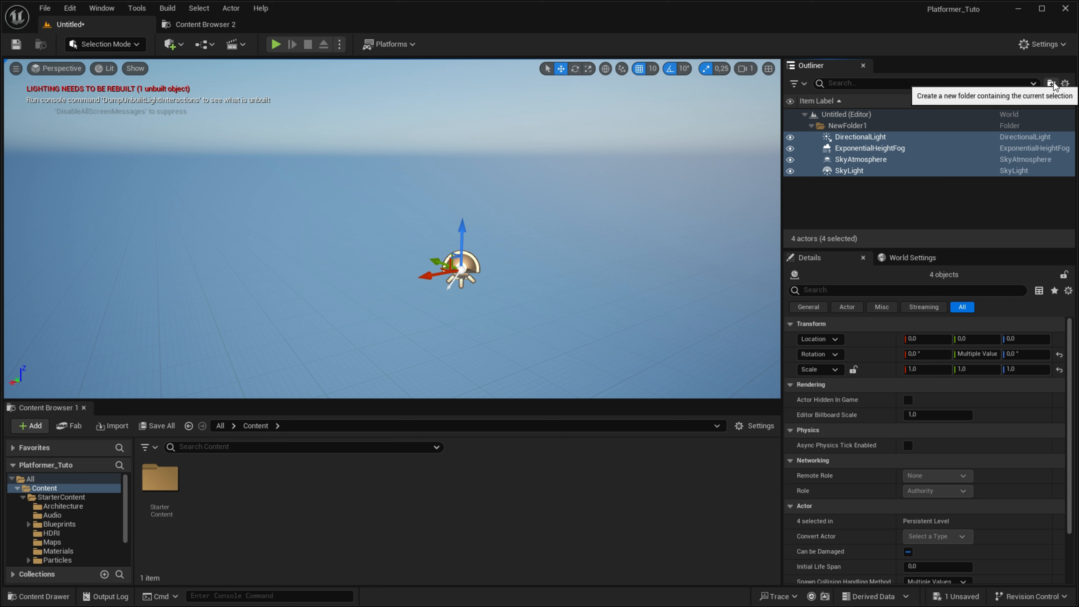
left_click(863, 127)
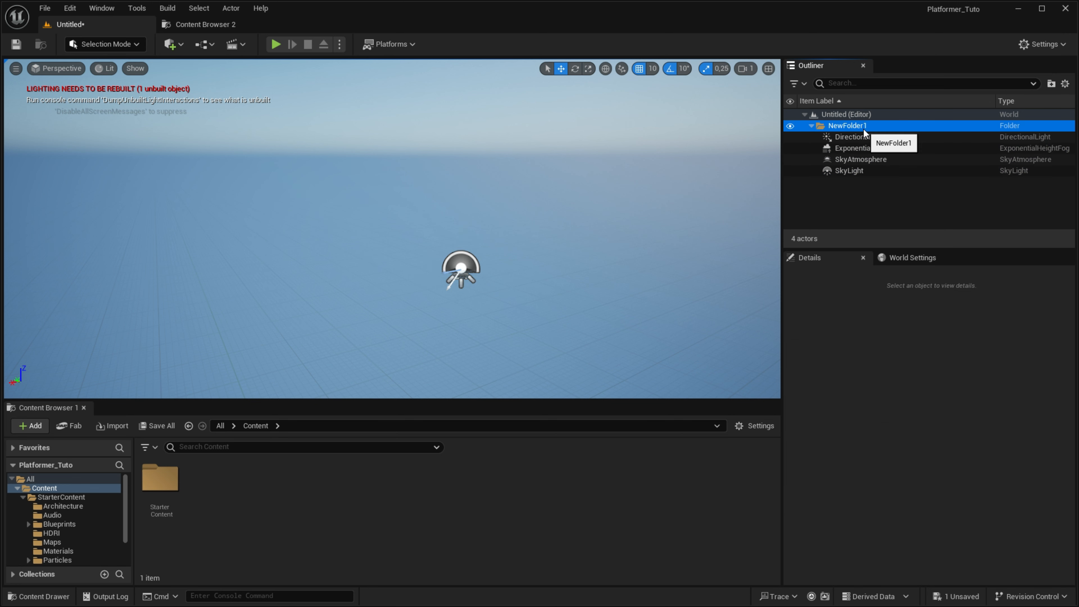
left_click(863, 128)
type("SkyAndLight")
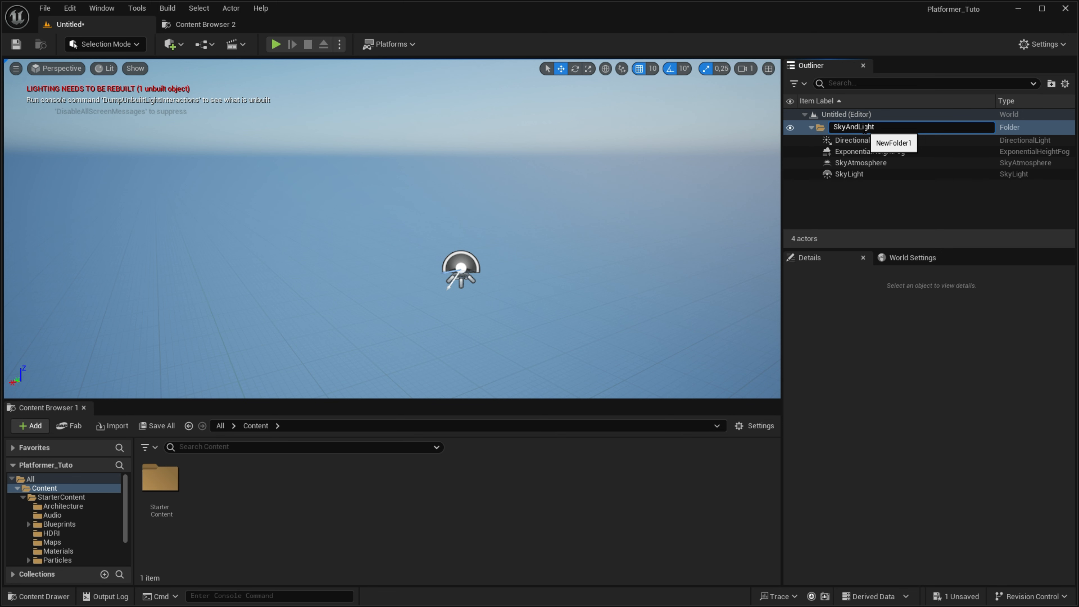
key("Return")
left_click(810, 126)
right_click_drag(672, 166, 672, 166)
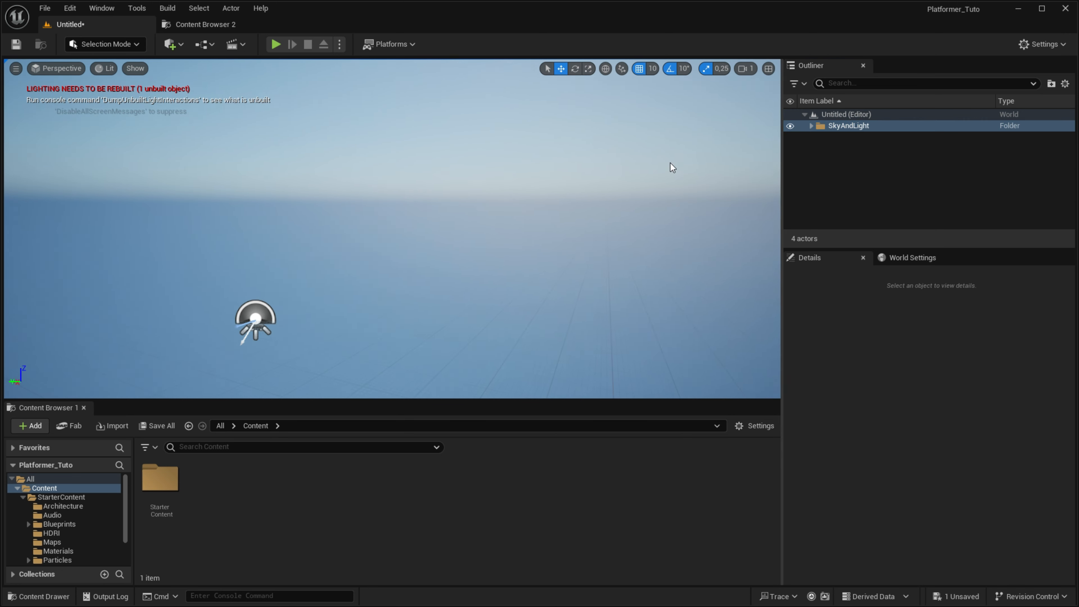
left_click(809, 125)
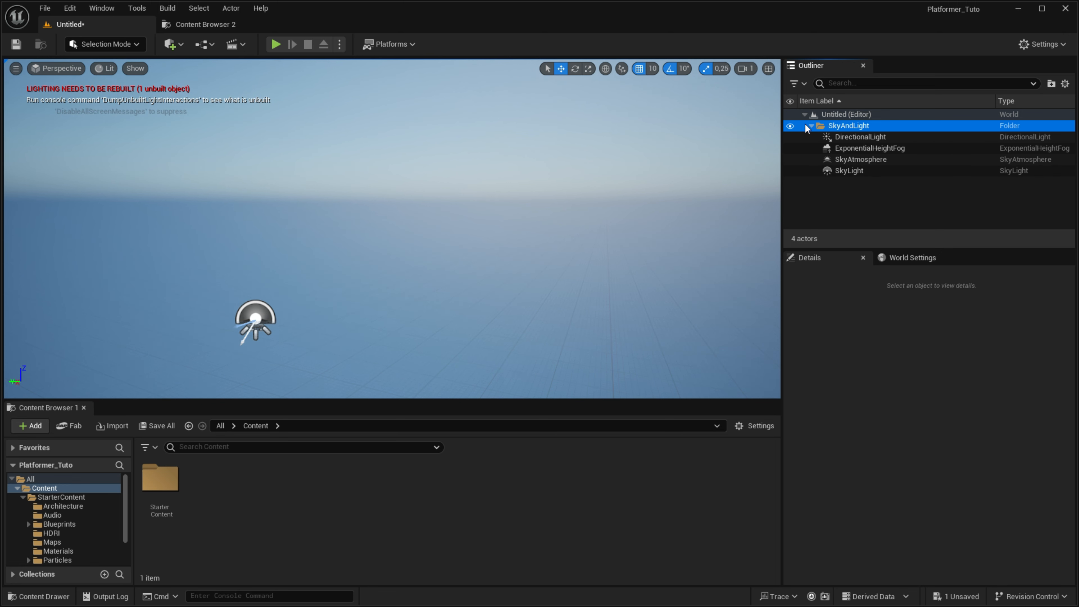
left_click(811, 126)
right_click_drag(776, 110, 777, 110)
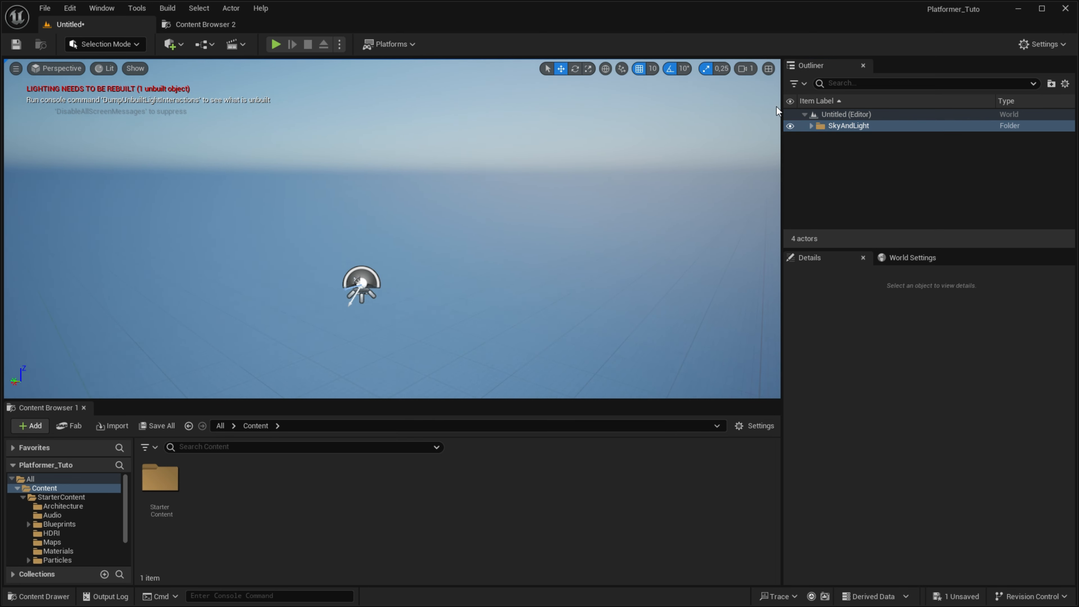
left_click(794, 127)
left_click(794, 127)
right_click_drag(671, 297, 663, 303)
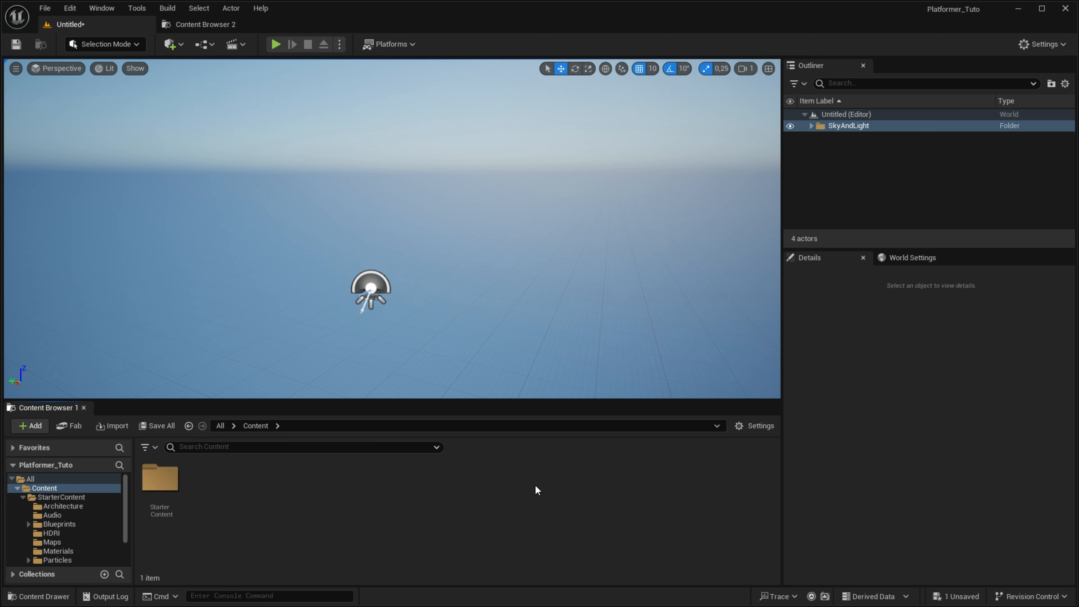
Add a Volumetric Cloud actor to the level and reset its location to the default.
right_click_drag(679, 255, 679, 256)
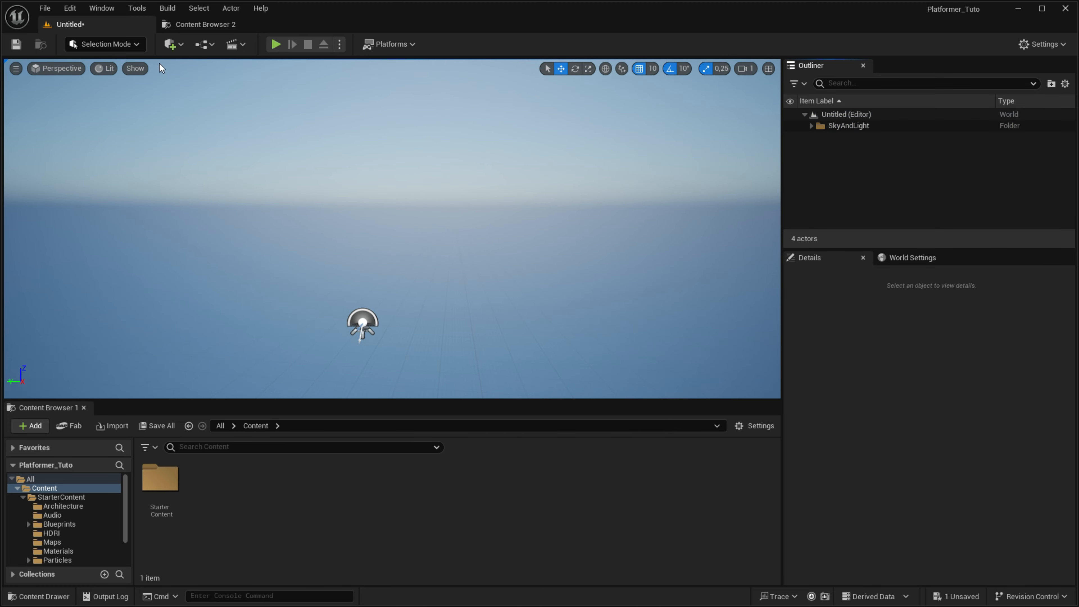
left_click(168, 43)
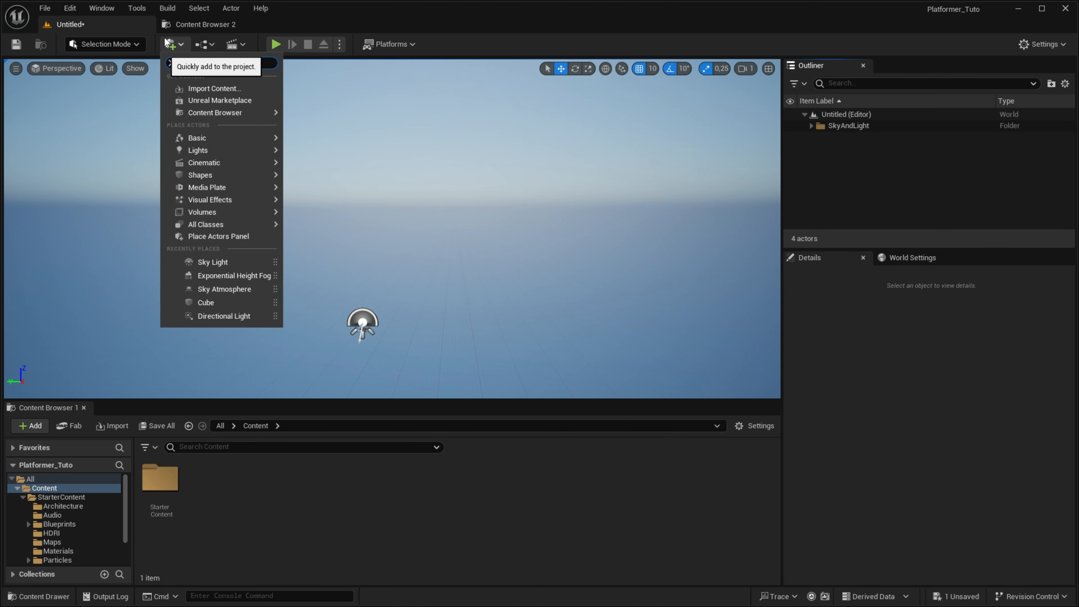
type("volumetric")
left_click(254, 84)
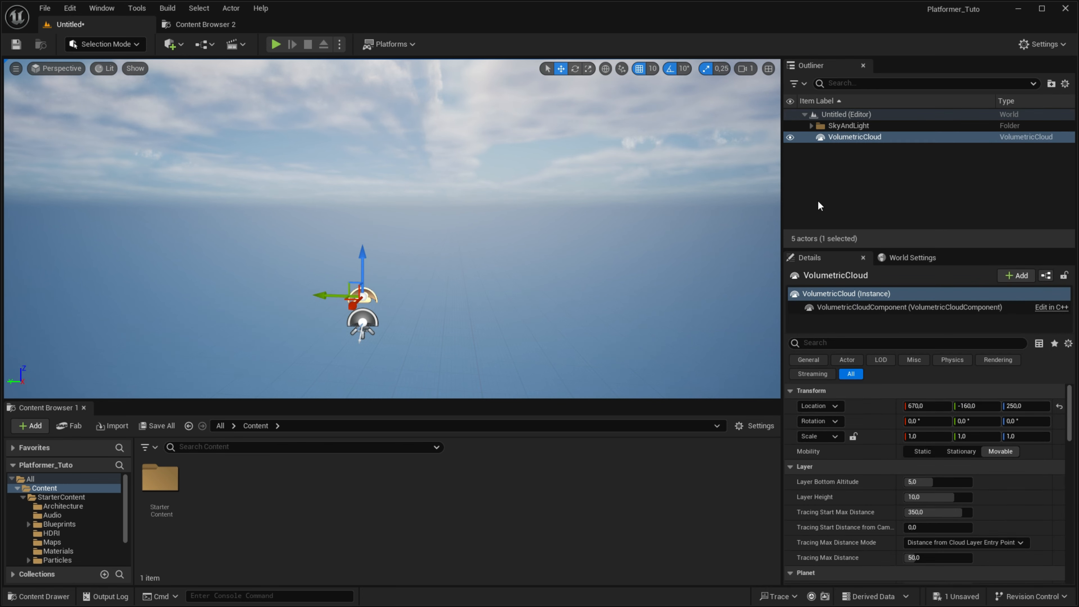
left_click(1059, 406)
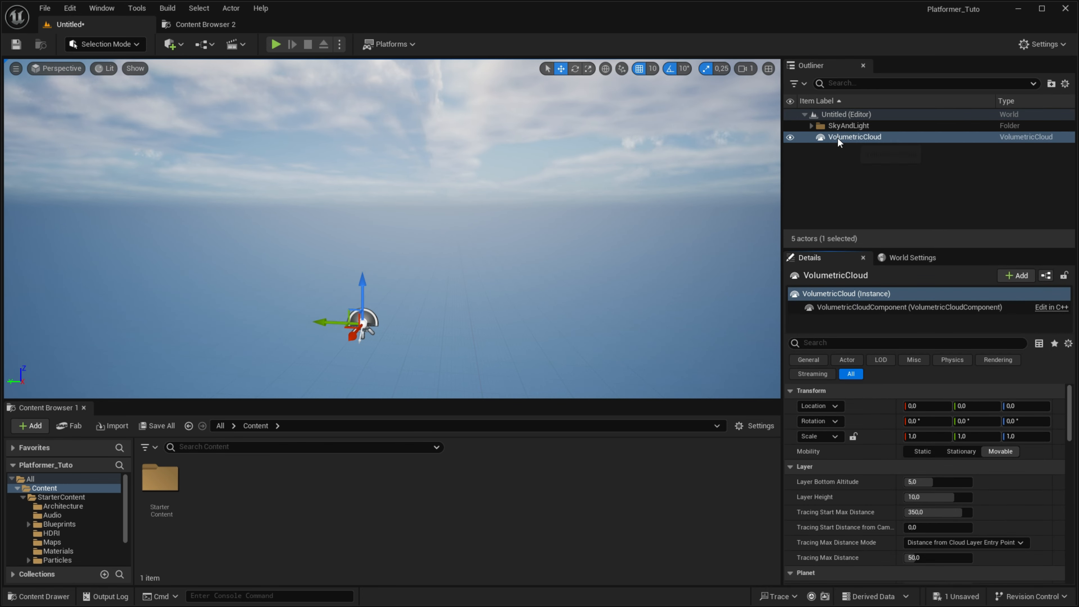
Move the volumetric cloud into the SkyAndLight folder in the Outliner, collapse the folder and deselect the actor.
left_click_drag(839, 139, 878, 129)
left_click(810, 125)
left_click(643, 216)
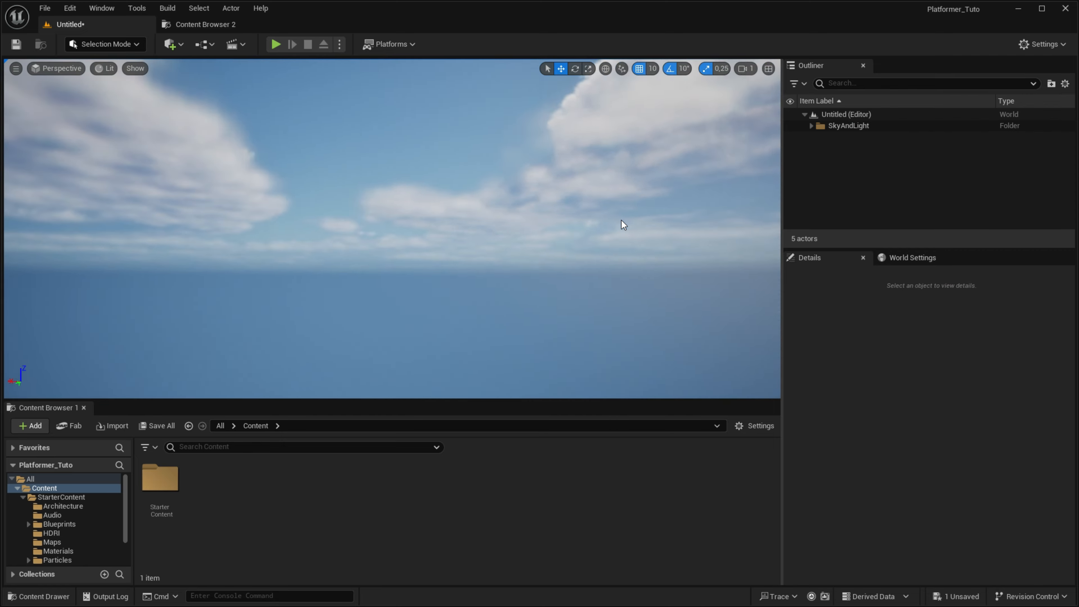
Maximize the viewport to full screen and try several sun directions by rotating the atmosphere light interactively.
key("F11")
right_click_drag(623, 225, 614, 244)
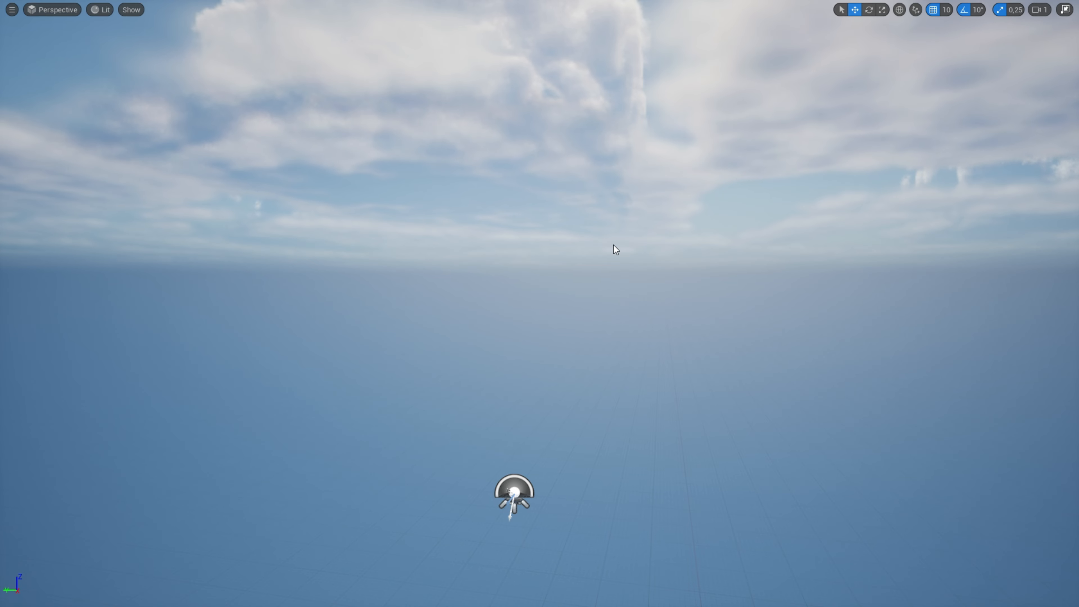
key("ctrl+l")
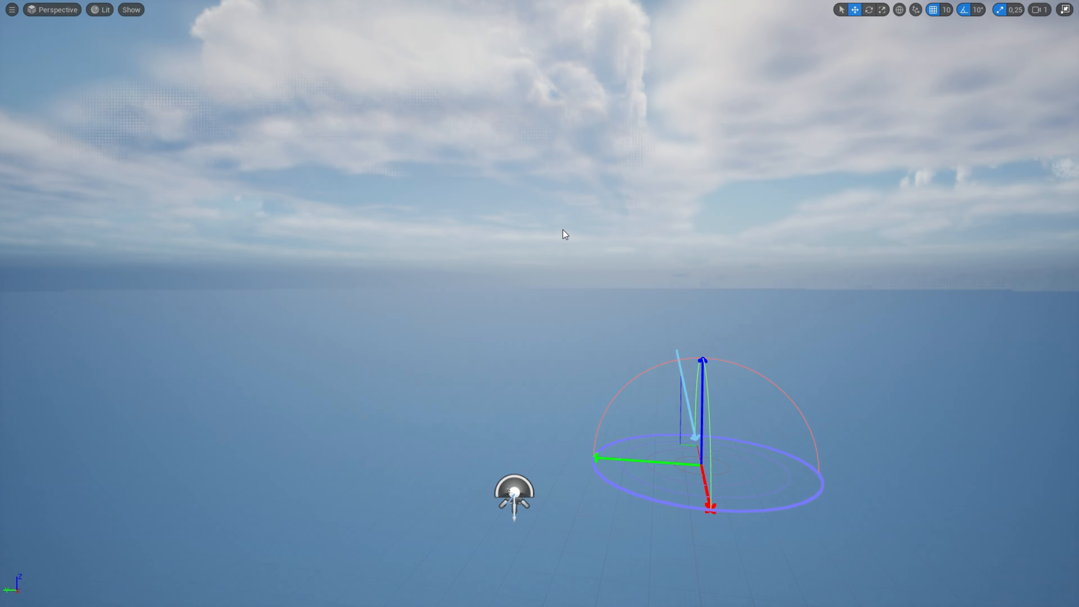
mouse_move(536, 225)
key("ctrl+l")
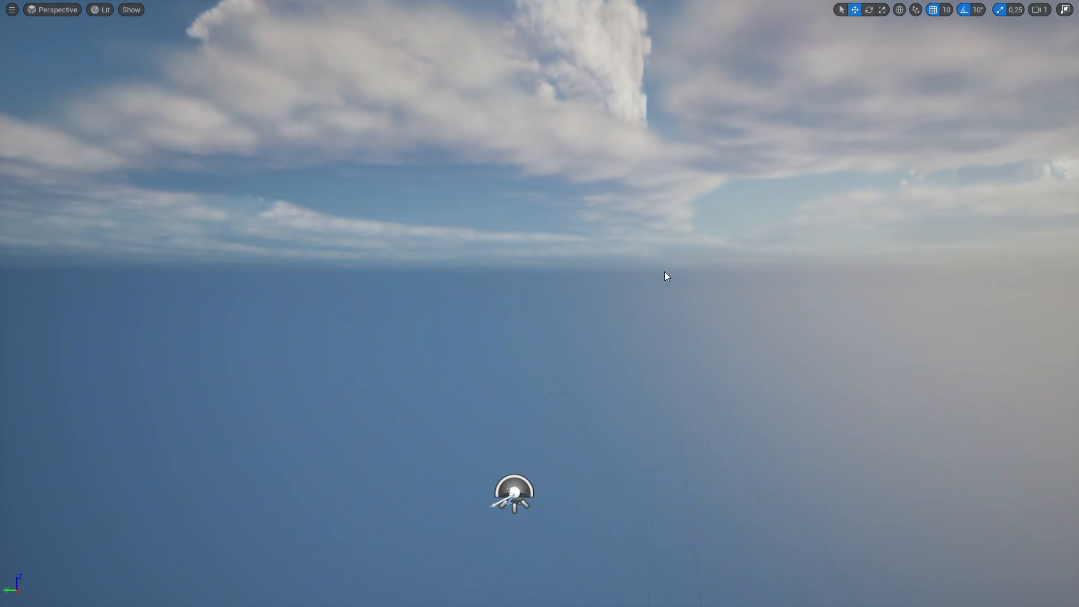
key("ctrl+l")
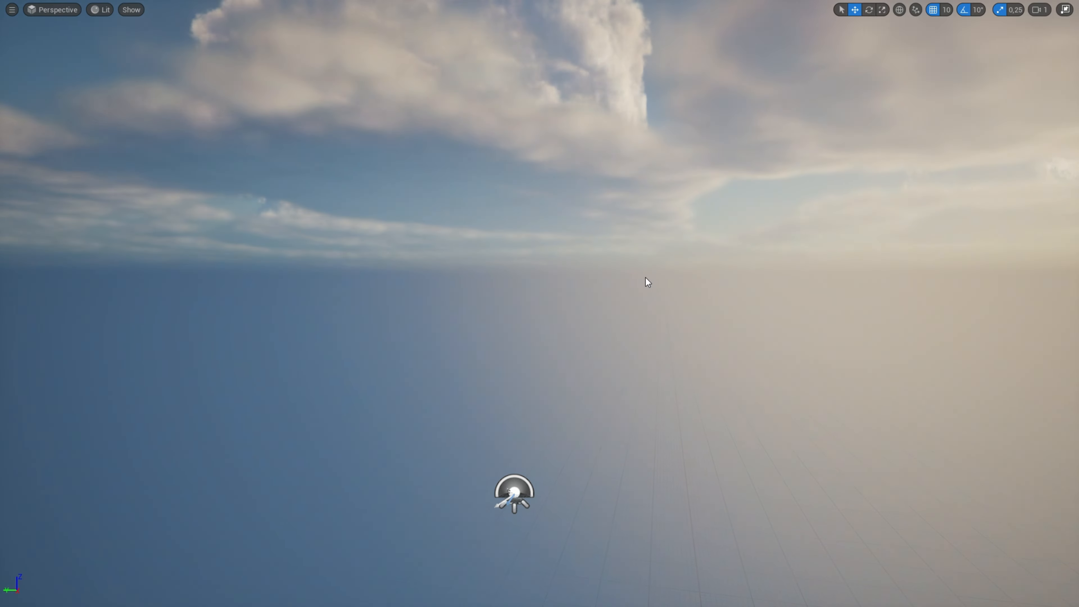
key("ctrl+l")
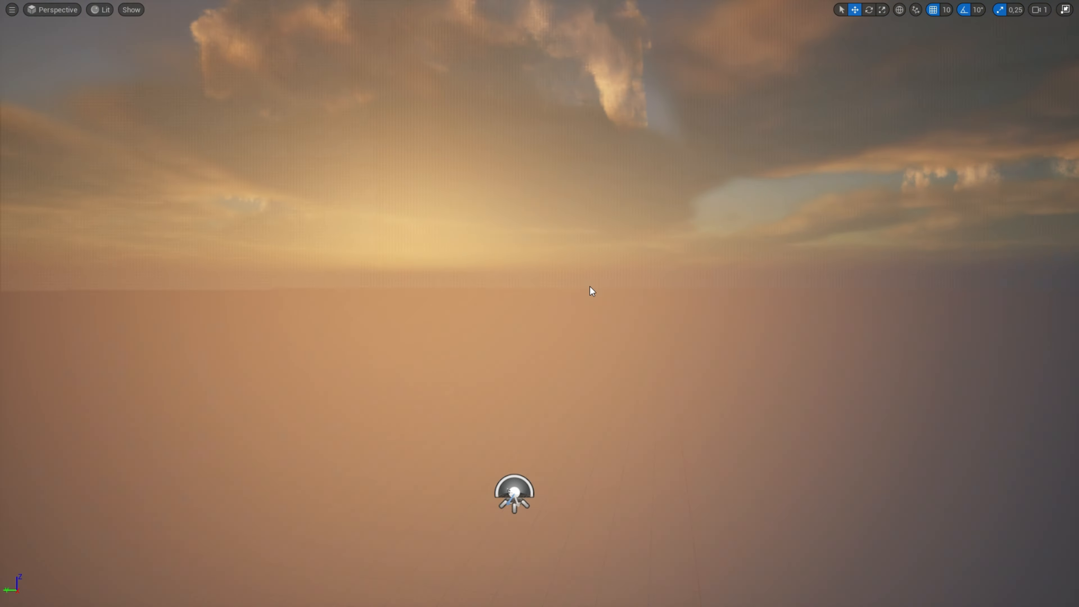
key("ctrl+l")
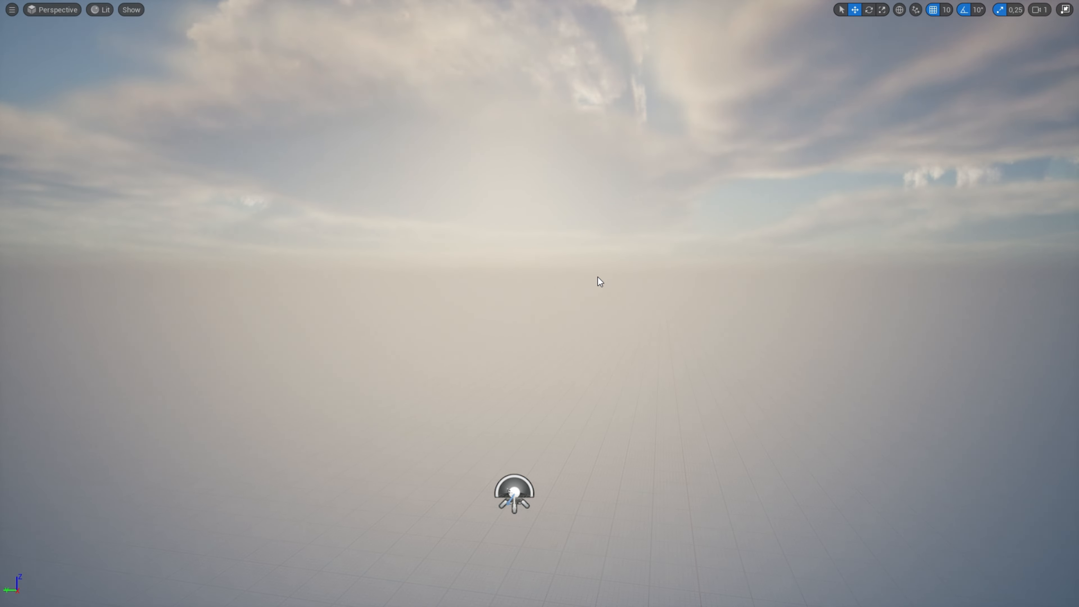
Undo the rotation of the atmosphere light and leave the full-screen viewport.
key("ctrl+z")
key("ctrl+y")
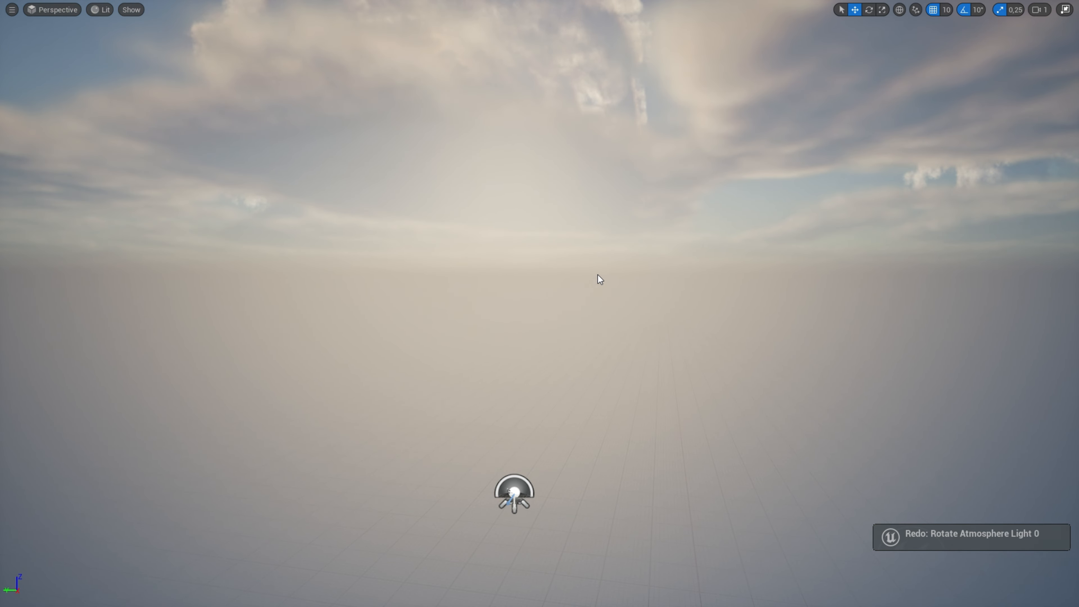
key("ctrl+z")
right_click_drag(599, 276, 605, 290)
key("F11")
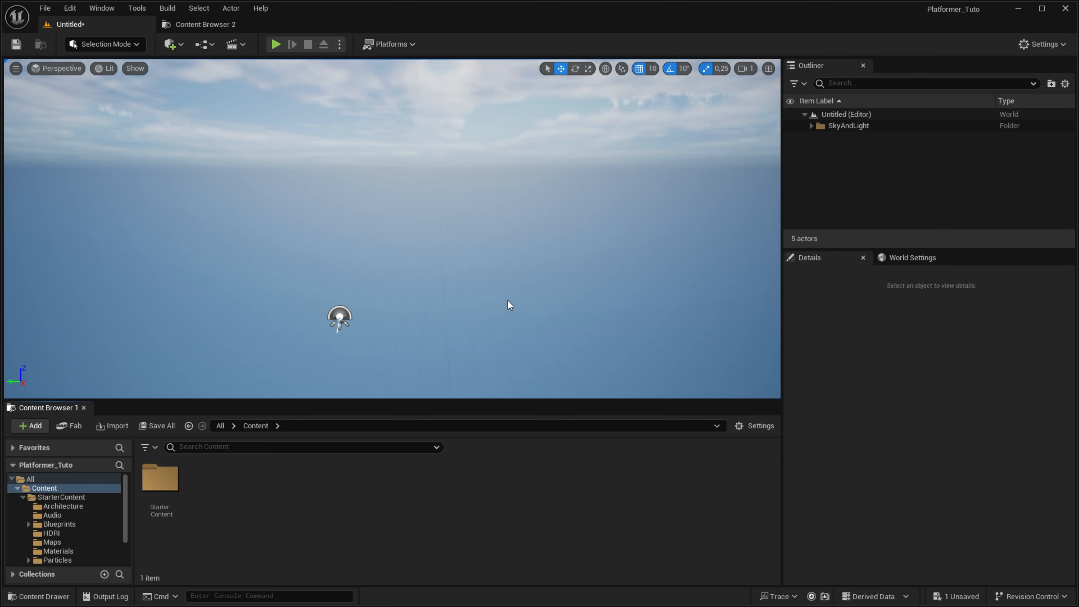
Place a Cube in the level at about X -2020, Y -240, Z 960.
right_click_drag(512, 313, 508, 353)
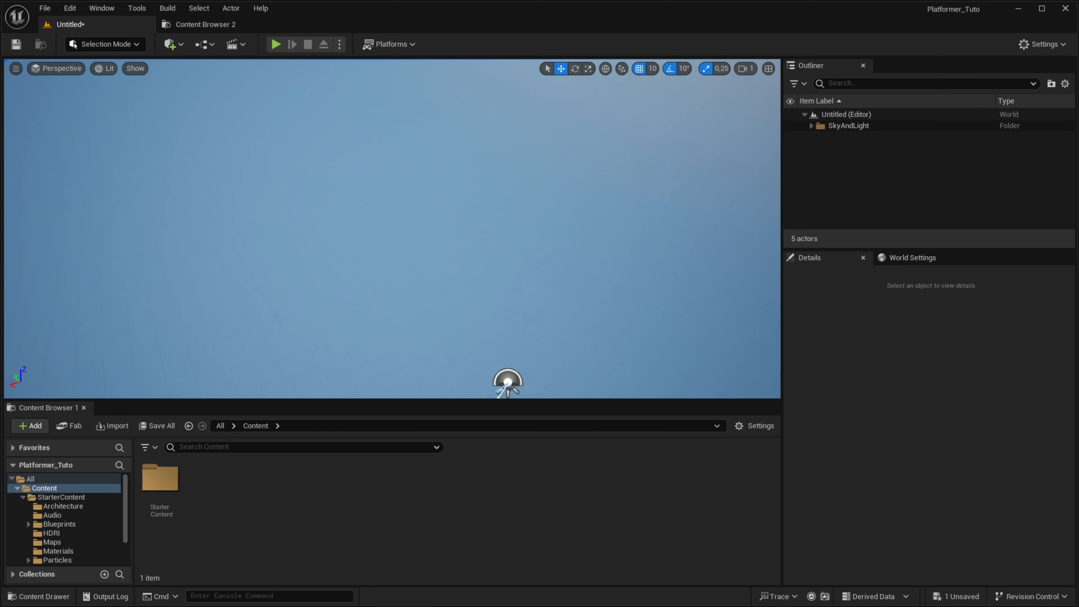
key("q")
key("e")
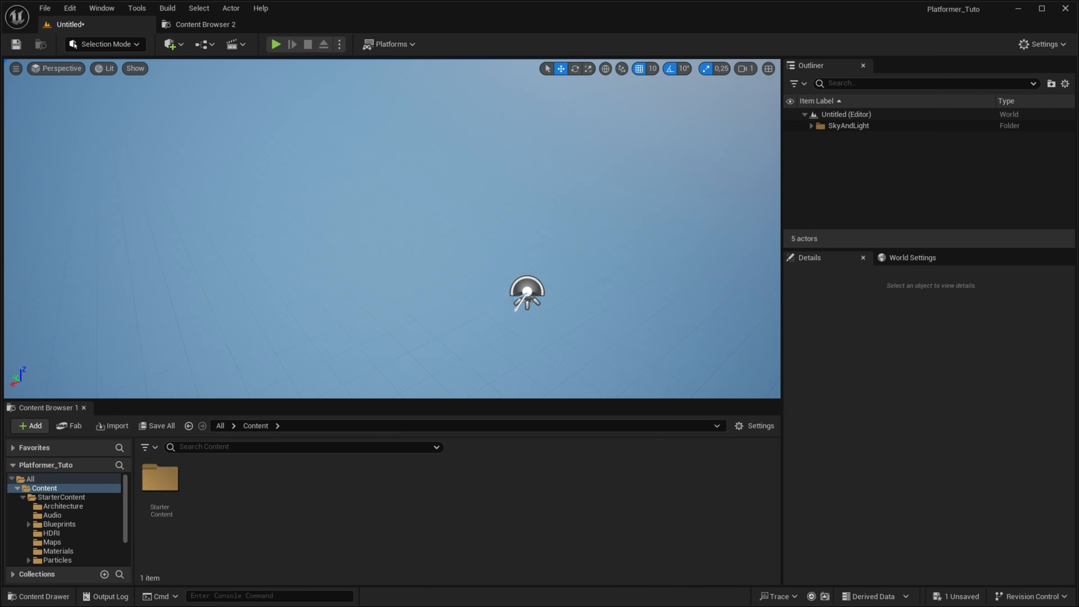
mouse_move(508, 353)
right_mouse_down()
mouse_move(508, 323)
mouse_move(506, 364)
right_mouse_up()
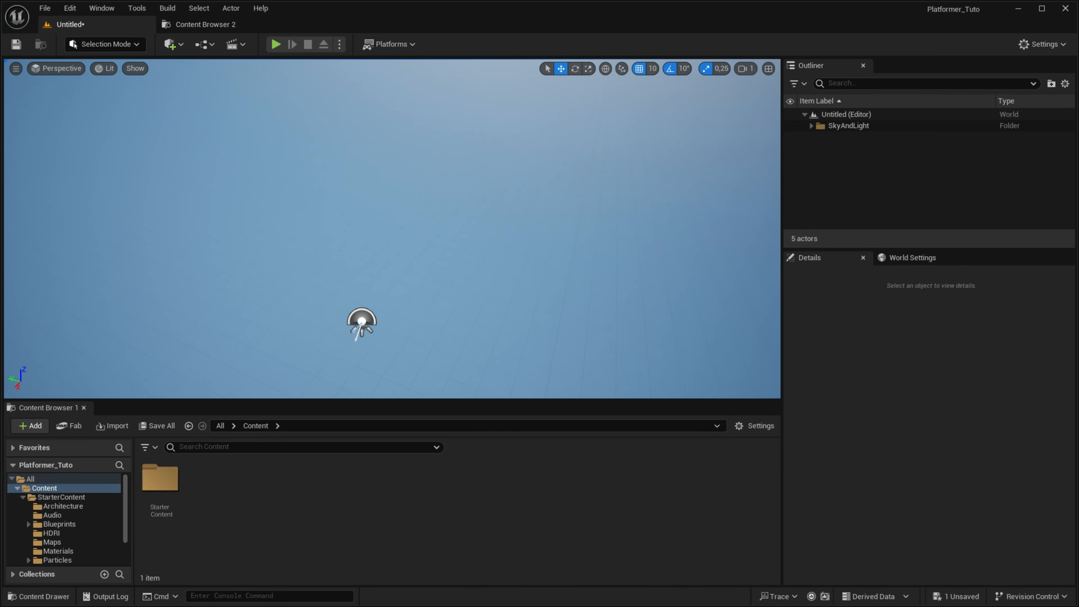
left_click(170, 44)
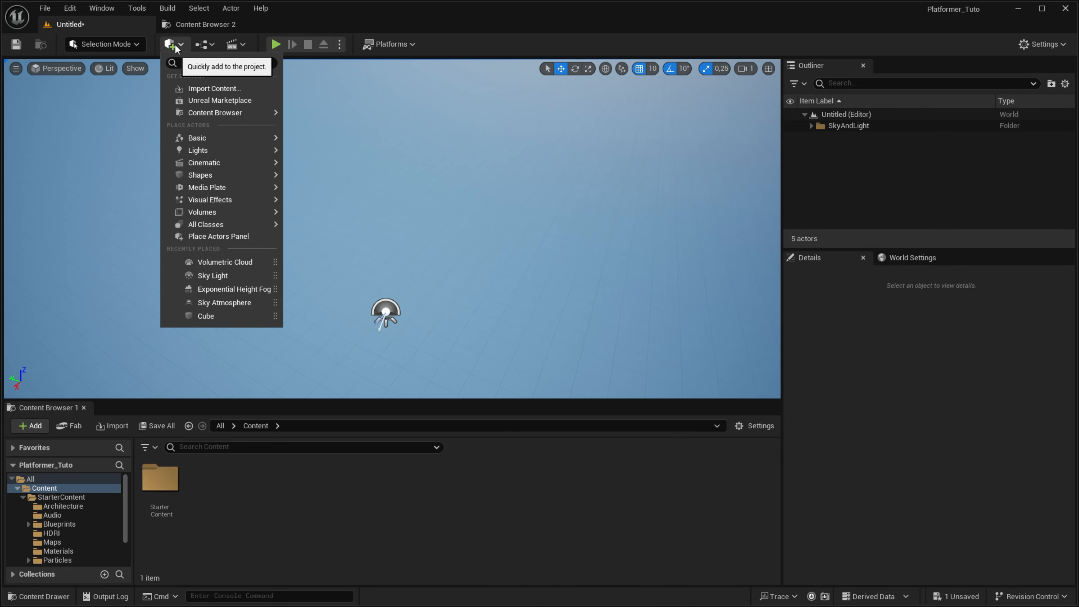
left_click(200, 318)
left_click_drag(372, 177, 584, 149)
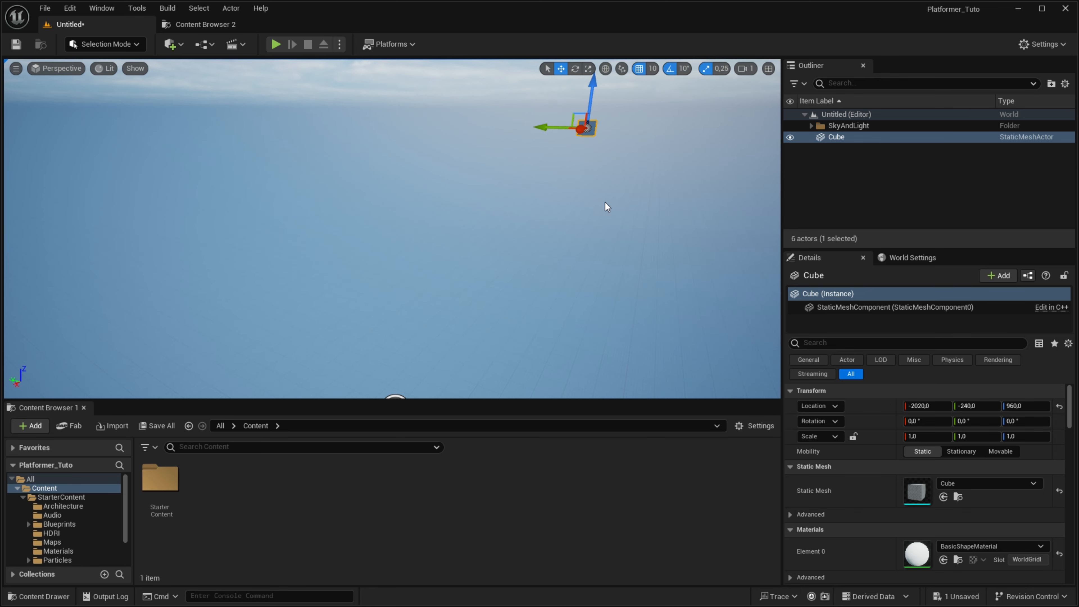
Select the cube in the Outliner and frame it in the viewport.
right_click_drag(608, 207, 661, 174)
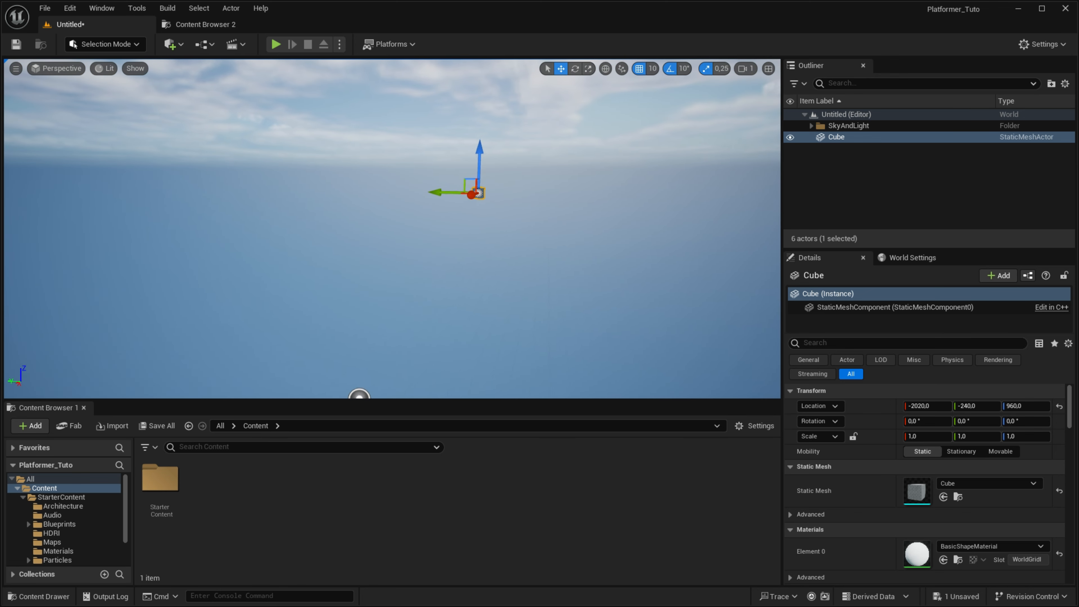
left_click(543, 188)
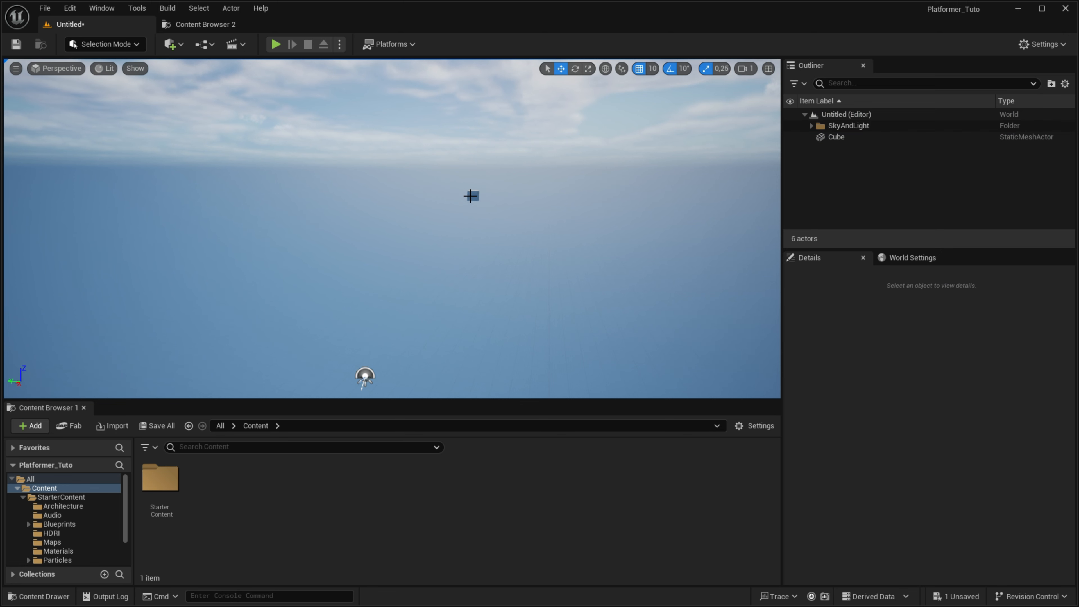
left_click(473, 196)
left_click(502, 187)
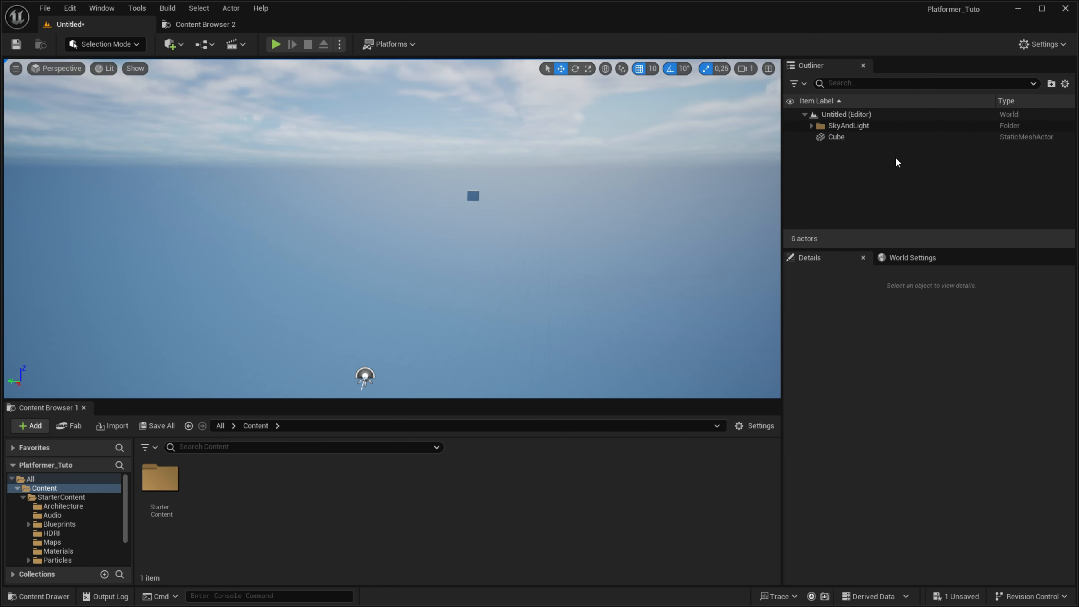
left_click(860, 143)
key("f")
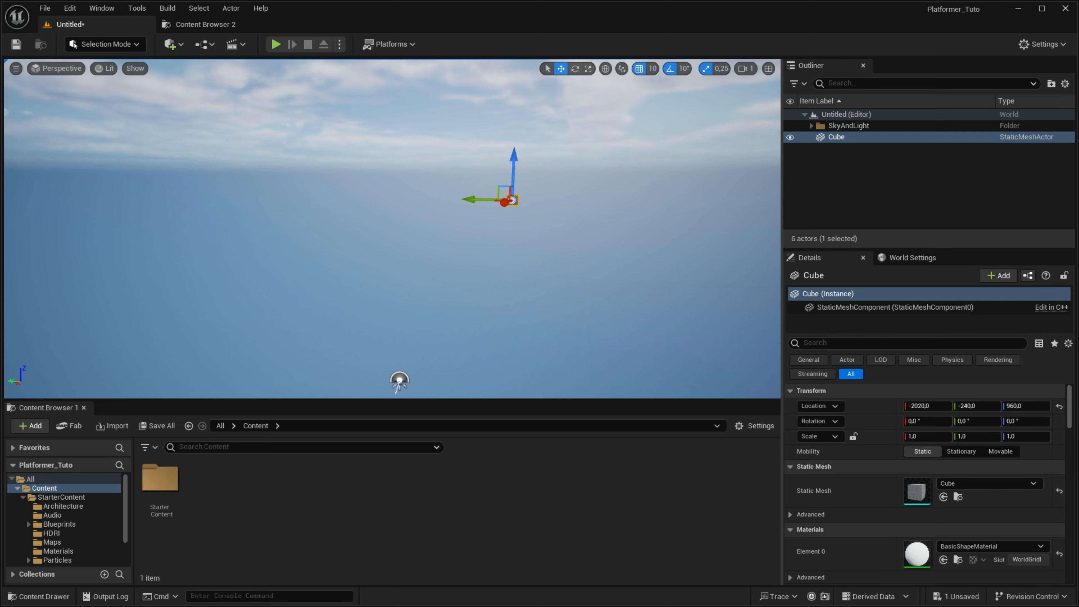
scroll(750, 198, "down", 5)
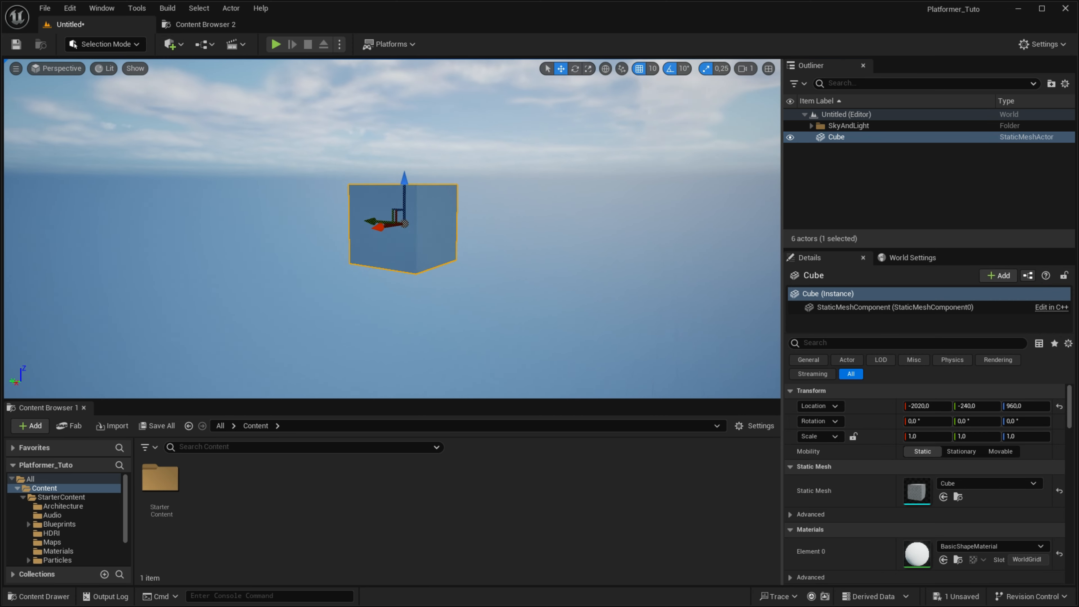
left_click(763, 188)
left_click(830, 137)
key("f")
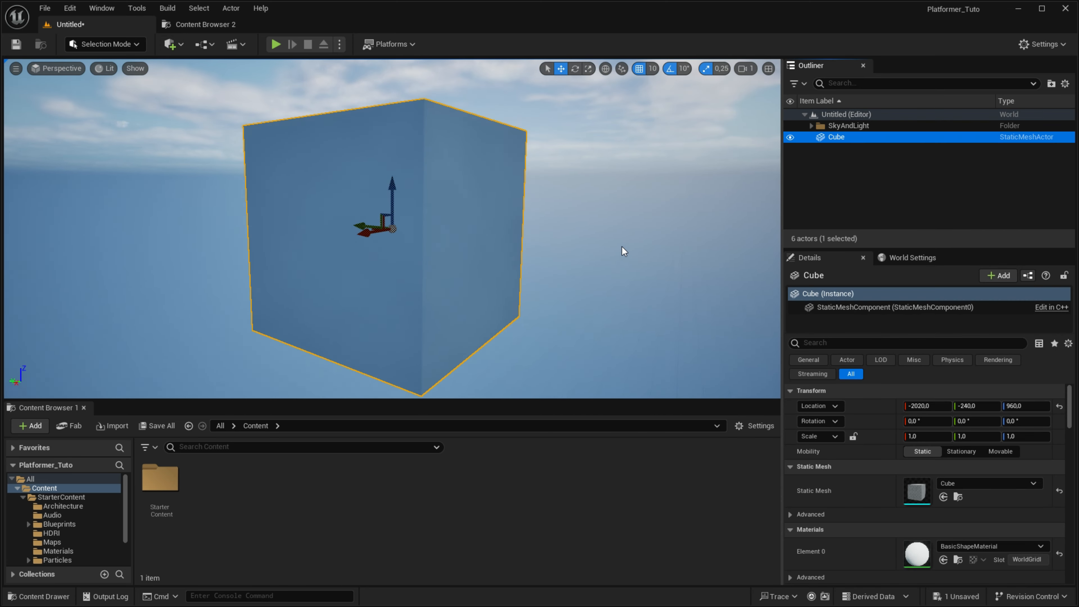
Orbit the camera around the cube to view it from several sides, and fly back from it.
left_click_drag(623, 251, 26, 213, "alt")
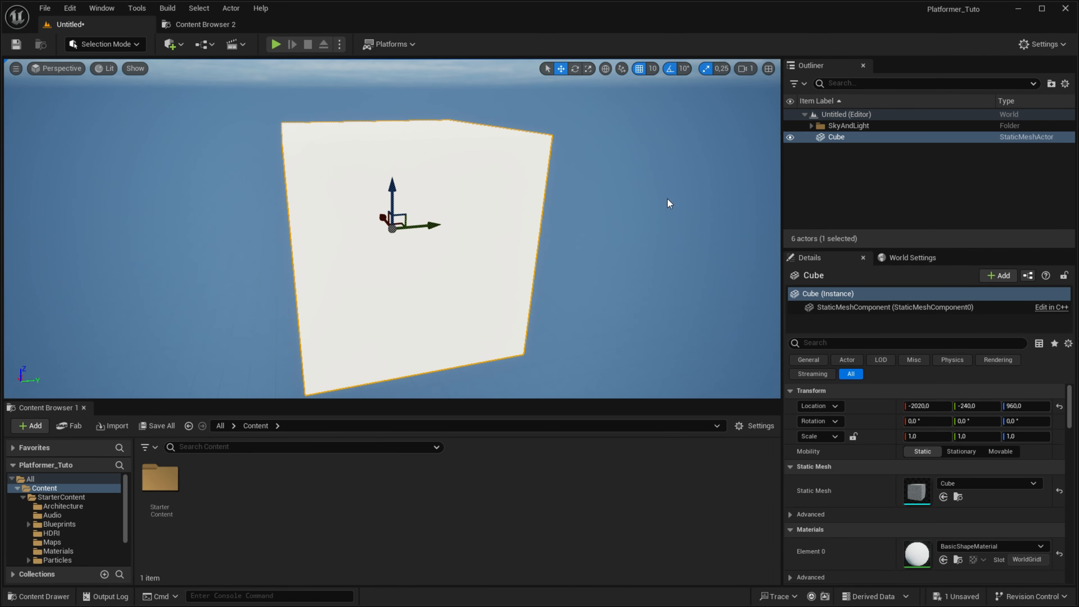
left_click_drag(668, 199, 137, 334, "alt")
key("s")
right_click_drag(137, 335, 204, 293)
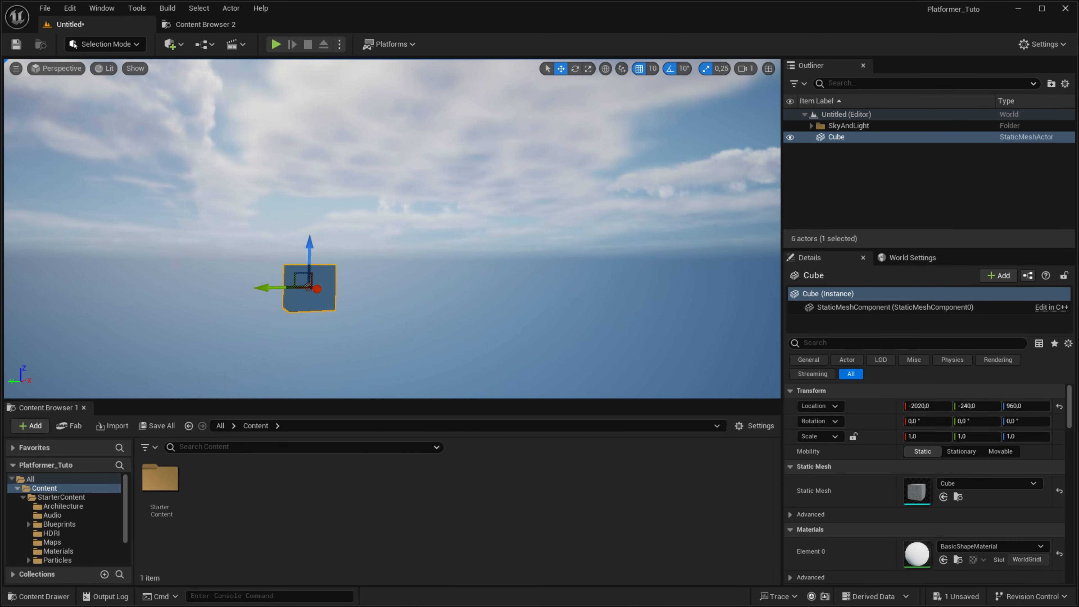
Try slower and faster viewport camera speeds, such as 0.4 and 1.4, while flying around the level and refocusing on the cube.
right_click_drag(730, 85, 739, 88)
scroll(739, 88, "down", 2)
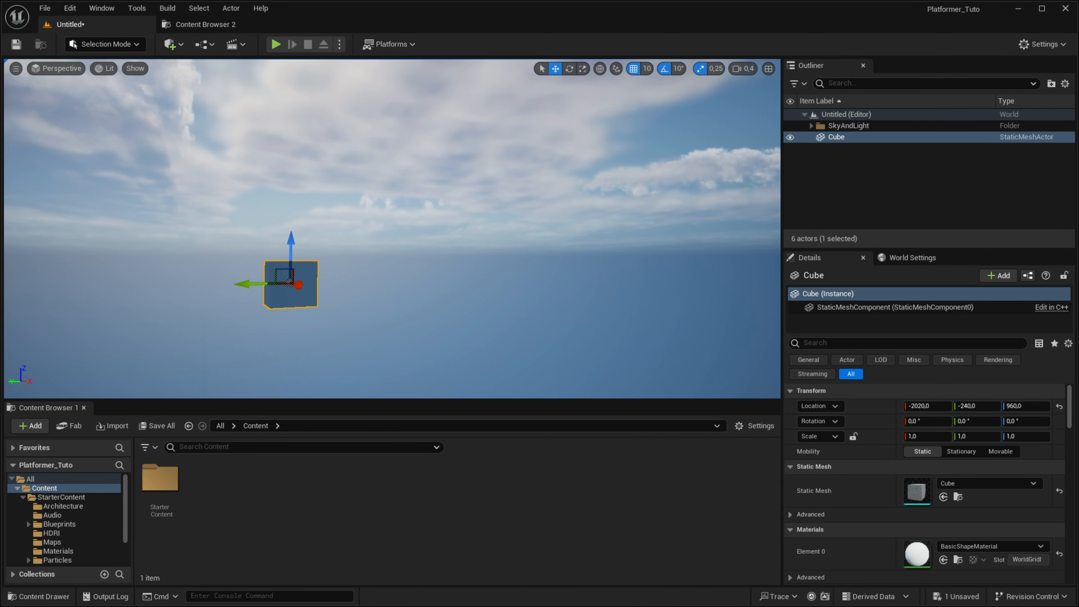
mouse_move(539, 63)
right_mouse_down()
mouse_move(554, 64)
mouse_move(539, 73)
right_mouse_up()
scroll(555, 65, "up", 3)
key("f")
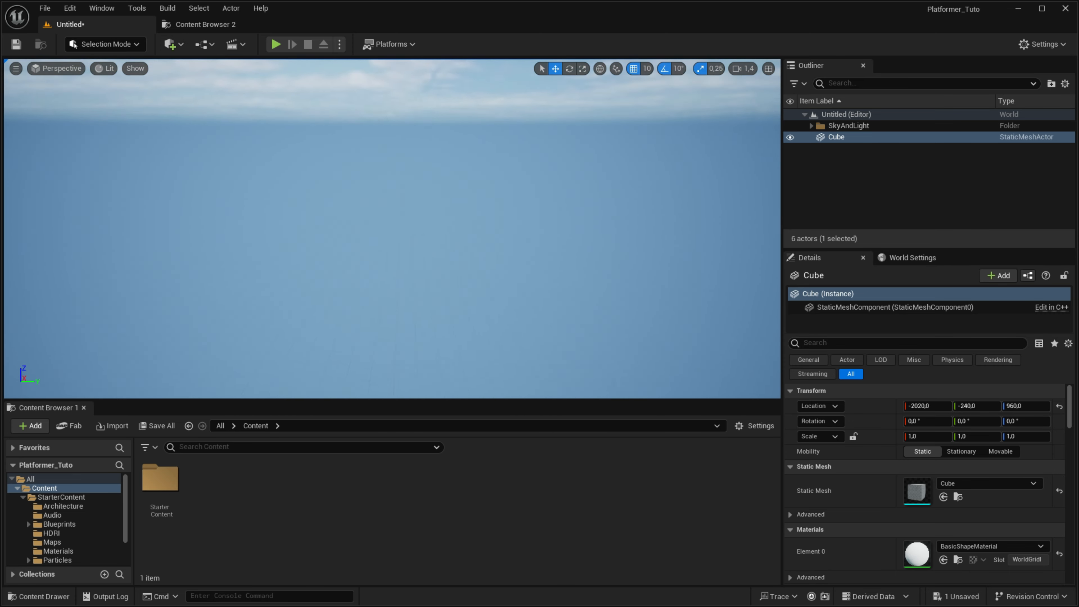
right_click_drag(539, 63, 539, 64)
scroll(539, 63, "up", 5)
scroll(540, 63, "up", 1)
scroll(540, 64, "down", 3)
scroll(392, 229, "down", 7)
Set the viewport camera speed to 1 and fly around to test it.
right_click_drag(392, 228, 392, 228)
right_click_drag(347, 284, 400, 294)
left_click(743, 68)
left_click_drag(656, 94, 630, 96)
right_click_drag(631, 170, 663, 161)
scroll(658, 164, "up", 4)
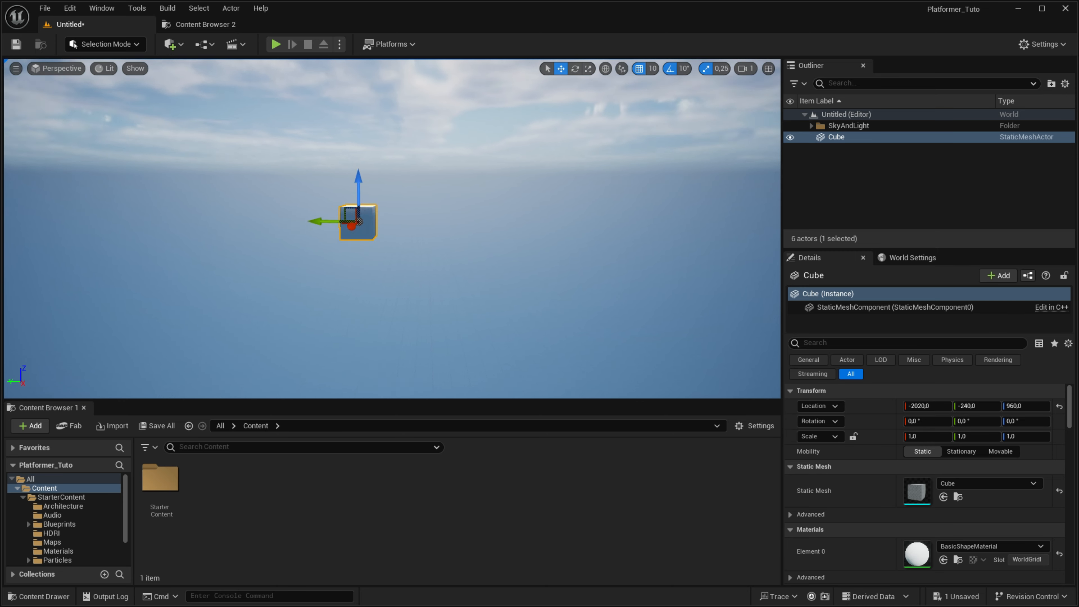
Lower the viewport camera speed to 0.25, bring the view close to the cube and deselect it.
right_click_drag(372, 278, 89, 364)
scroll(361, 289, "down", 1)
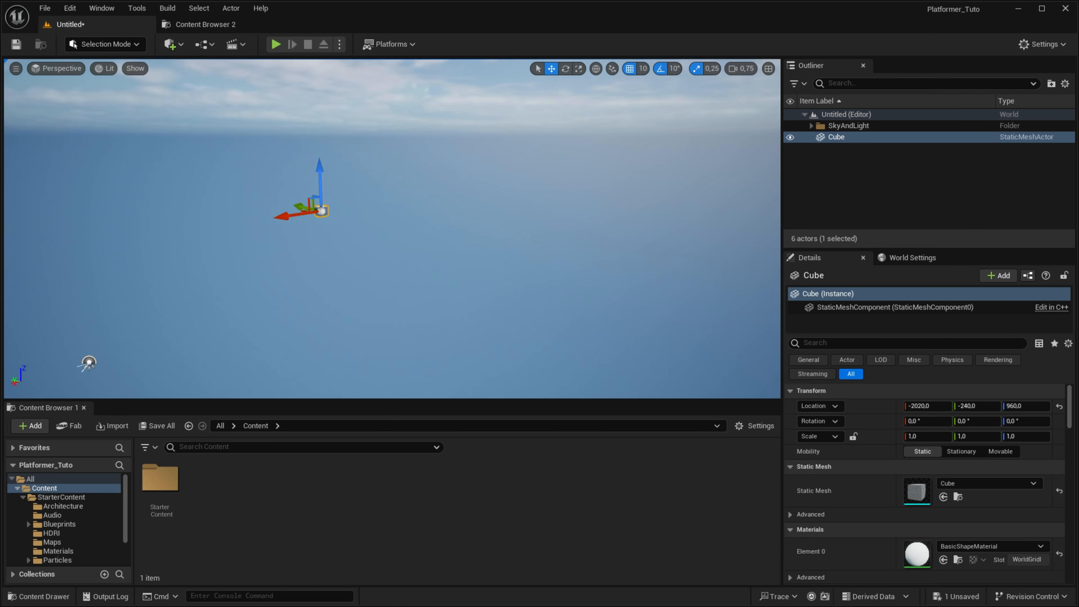
right_click_drag(550, 224, 521, 270)
scroll(548, 225, "up", 1)
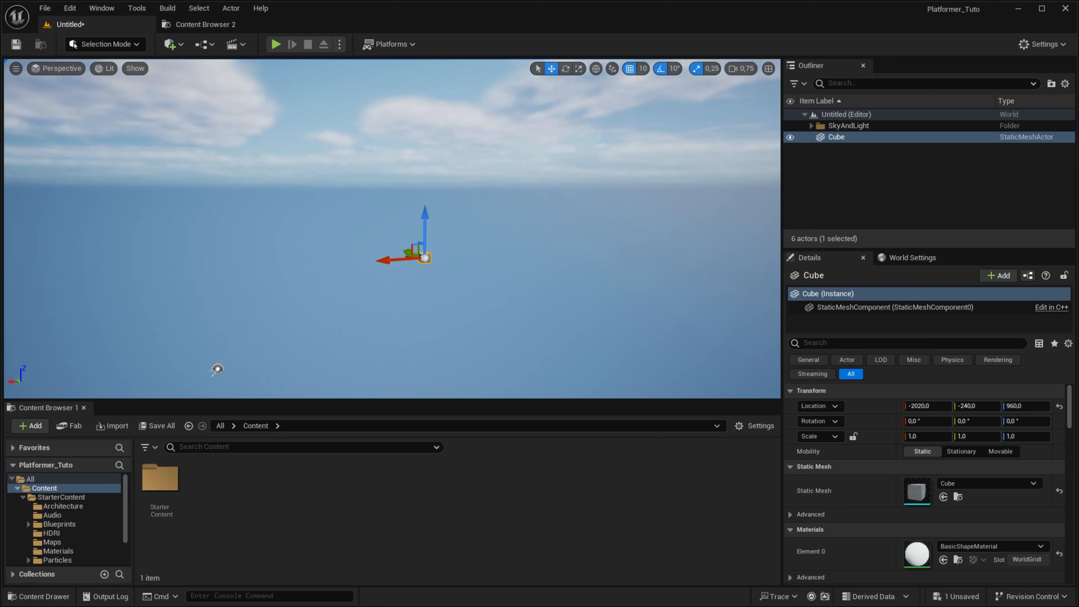
right_click_drag(217, 369, 278, 303)
scroll(277, 303, "down", 2)
key("Escape")
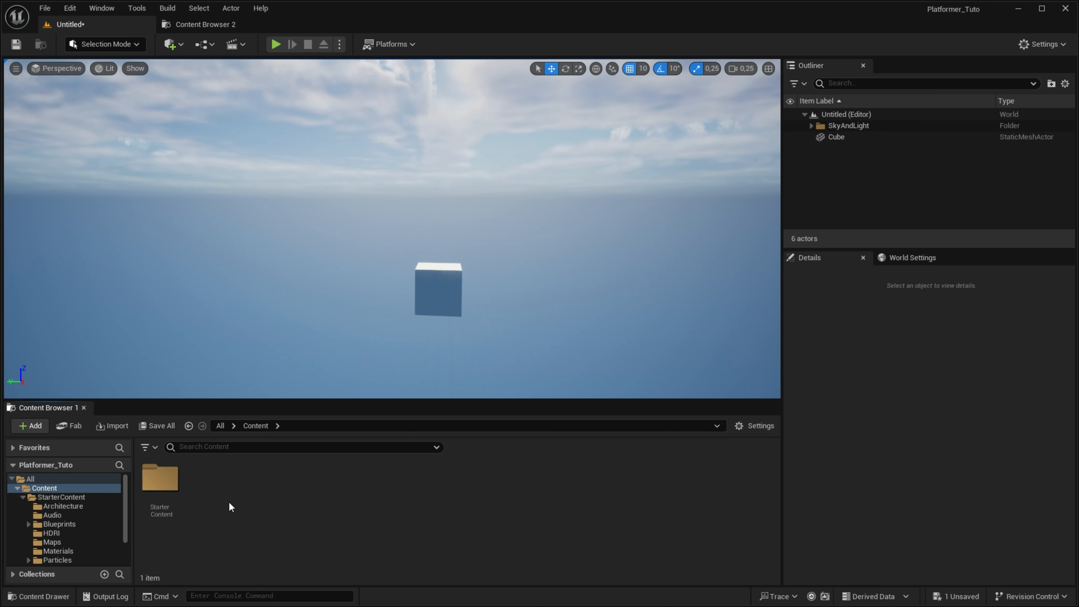
Place a cylinder, a narrow capsule and a plane from the StarterContent Shapes folder around the cube.
double_click(159, 482)
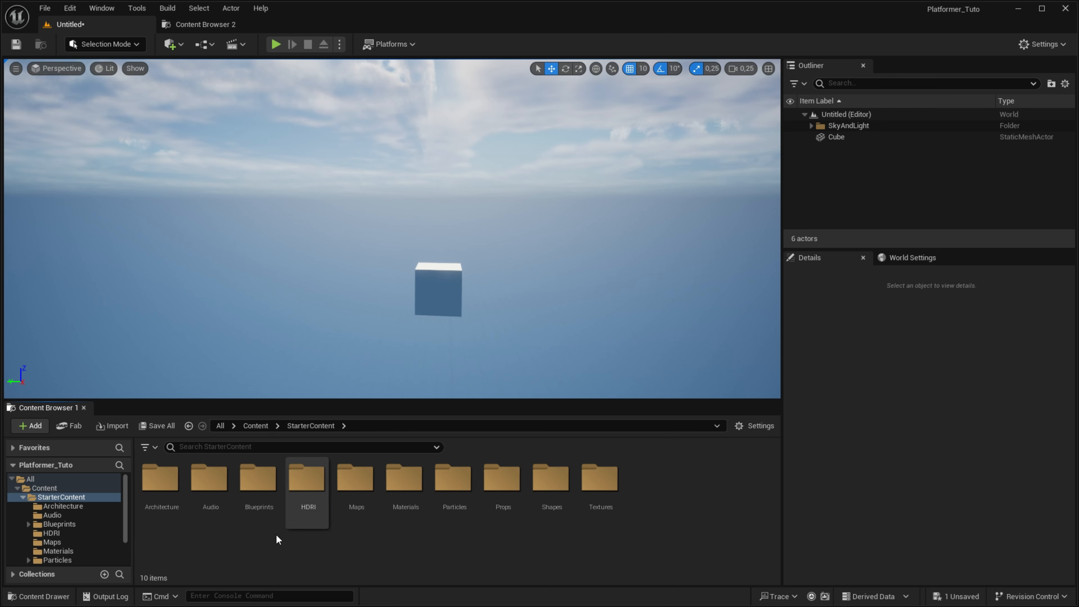
double_click(550, 480)
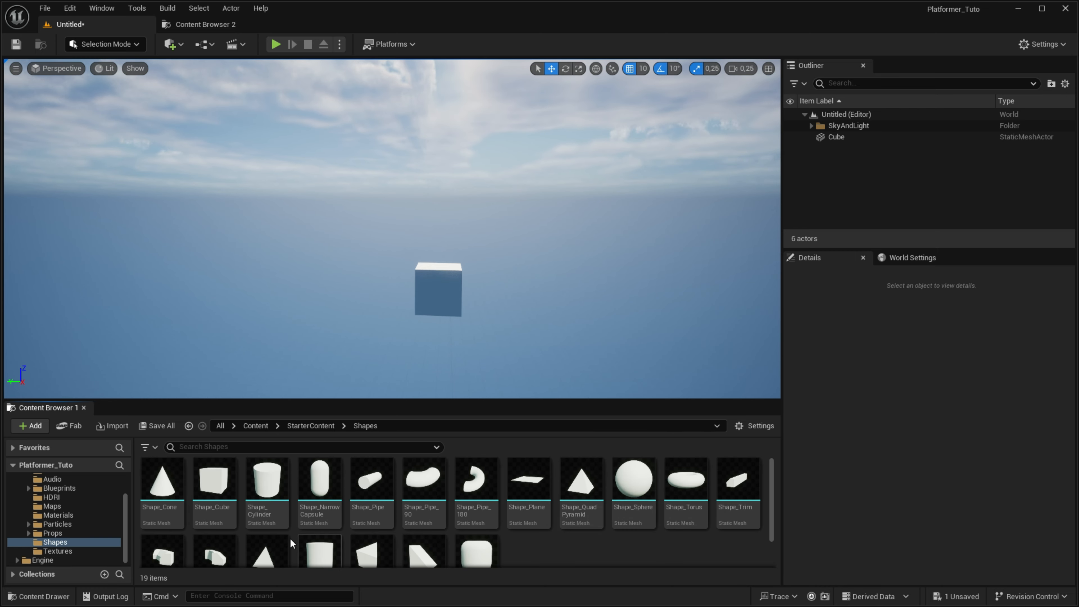
left_click_drag(267, 480, 329, 359)
left_click(331, 470)
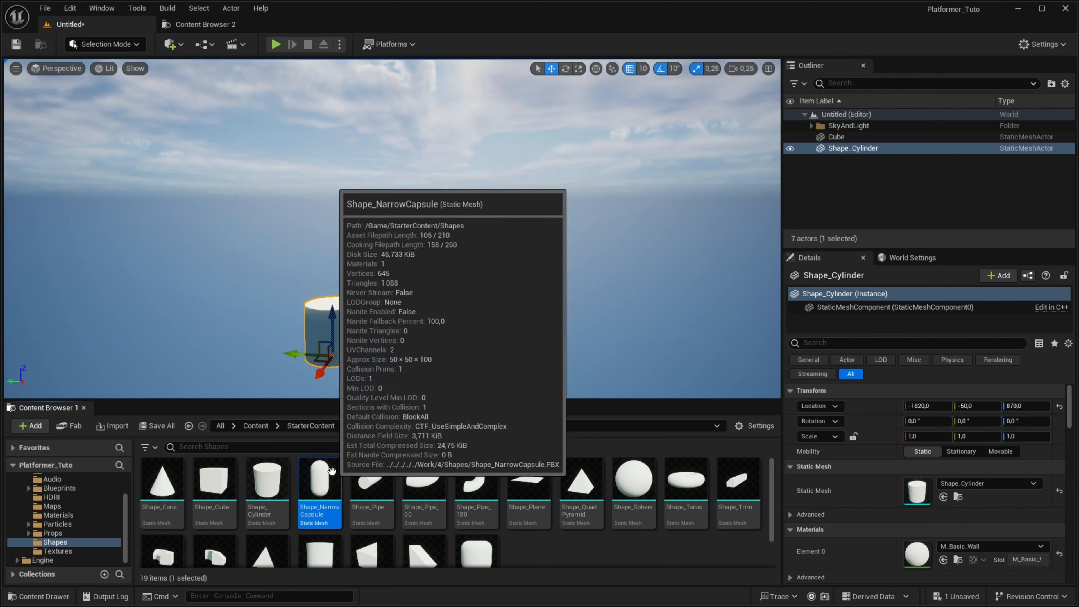
left_click_drag(331, 469, 513, 346)
left_click(529, 478)
left_click_drag(528, 478, 459, 386)
Add the cube, cylinder and capsule to the plane's selection, and toggle the cube out of the group.
left_click(437, 289, "ctrl")
left_click(352, 324, "ctrl")
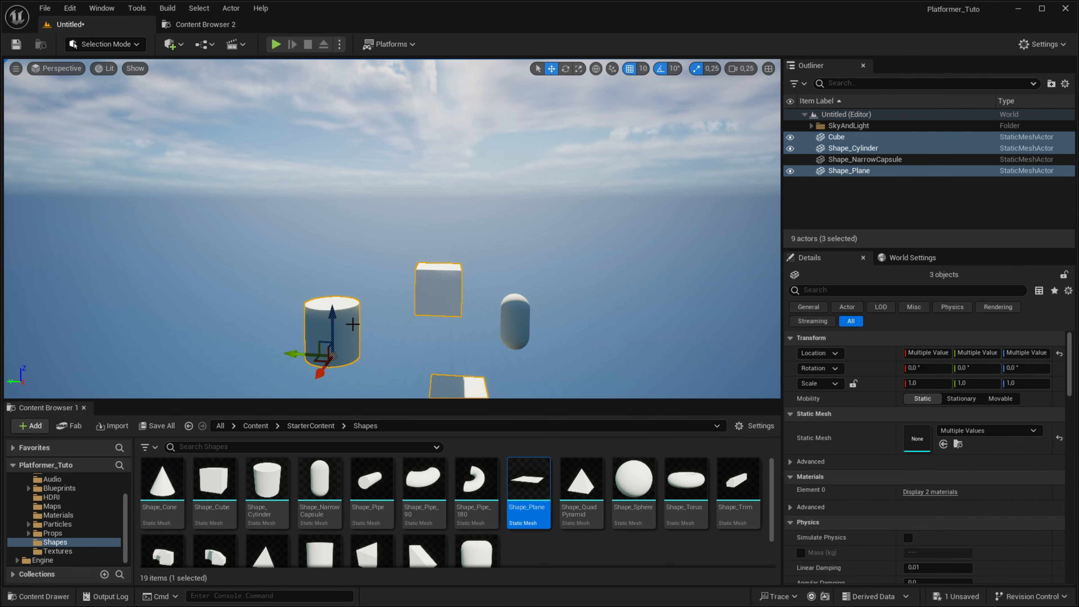
left_click(502, 323, "ctrl")
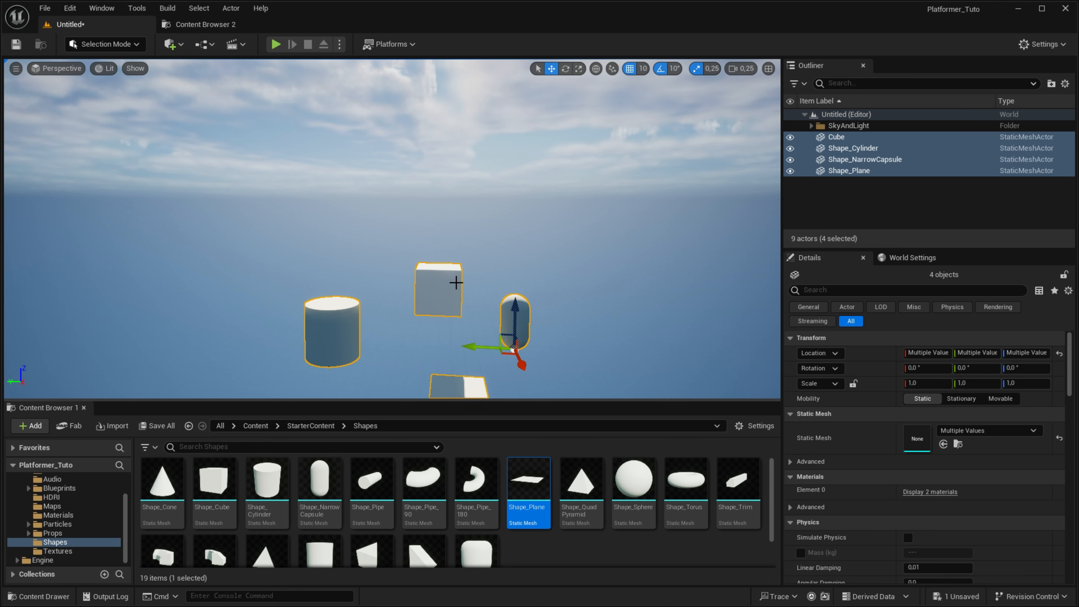
left_click(433, 295, "ctrl")
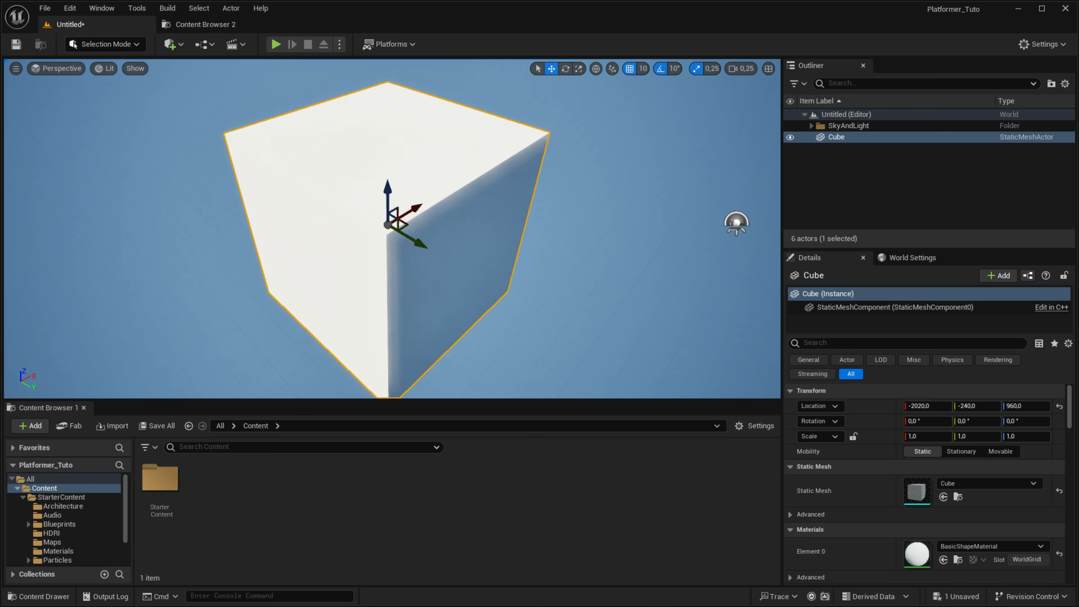
Move the cube around freely with its translation gizmo to about X -1979, Y -508, Z 961.
right_click_drag(494, 276, 465, 275)
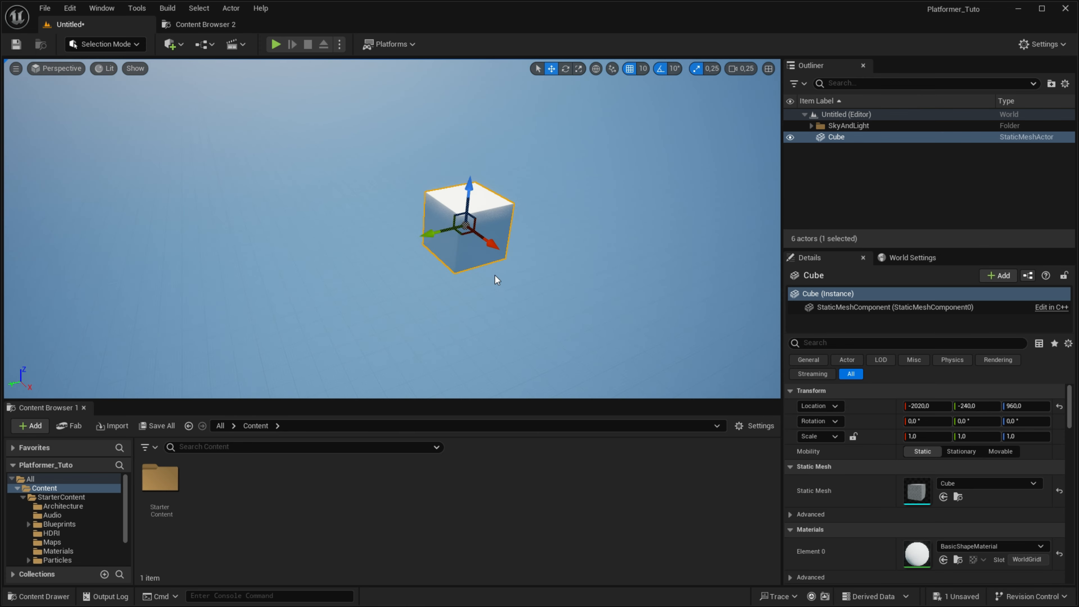
left_click_drag(472, 232, 410, 176)
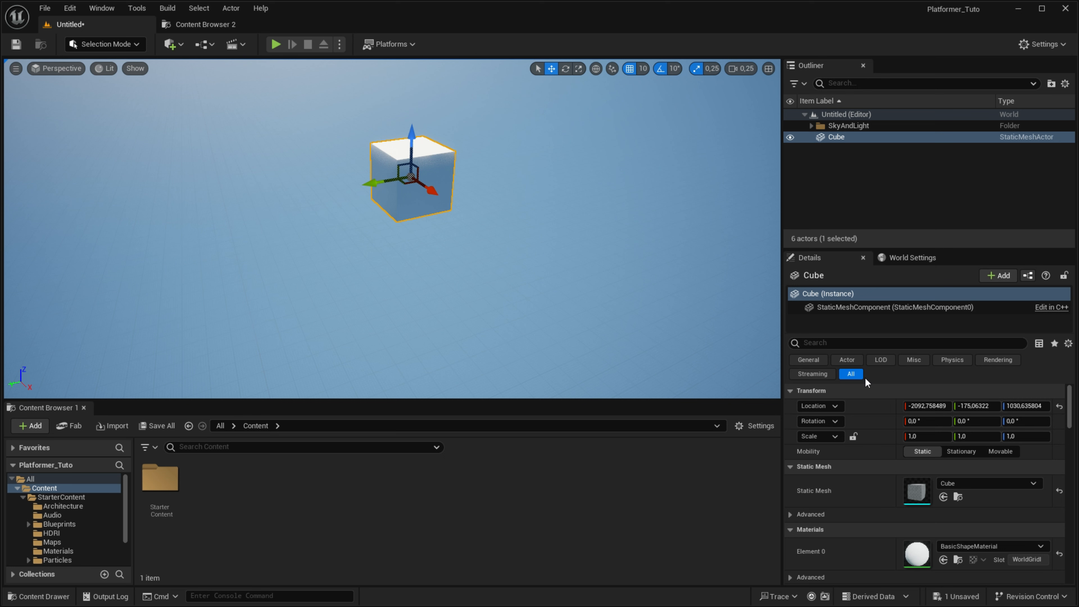
left_click_drag(410, 176, 417, 367)
left_click_drag(489, 204, 522, 263)
left_click_drag(516, 184, 576, 161)
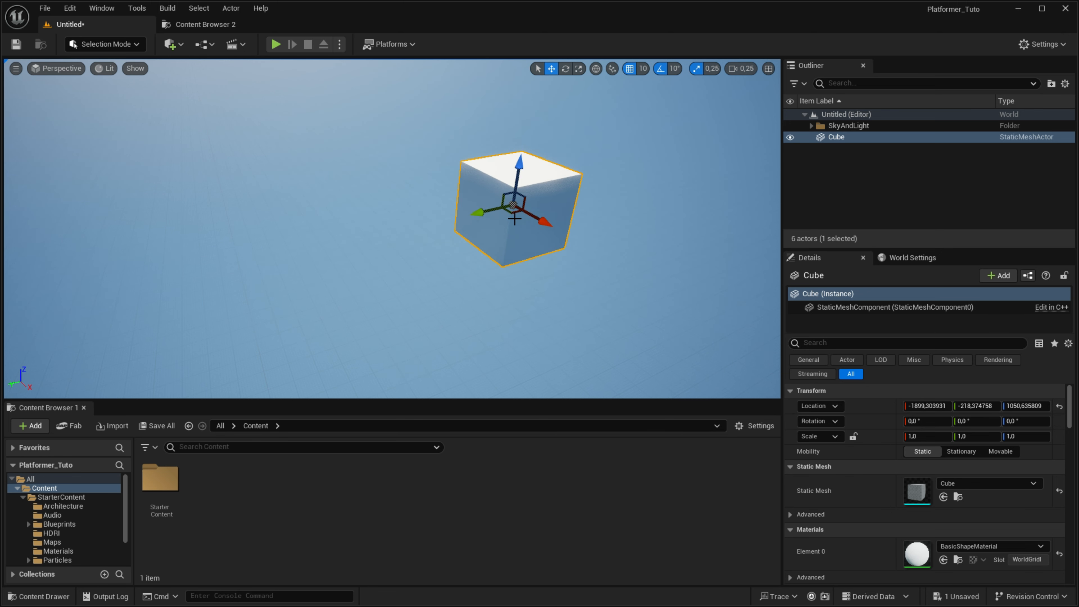
left_click_drag(525, 197, 561, 297)
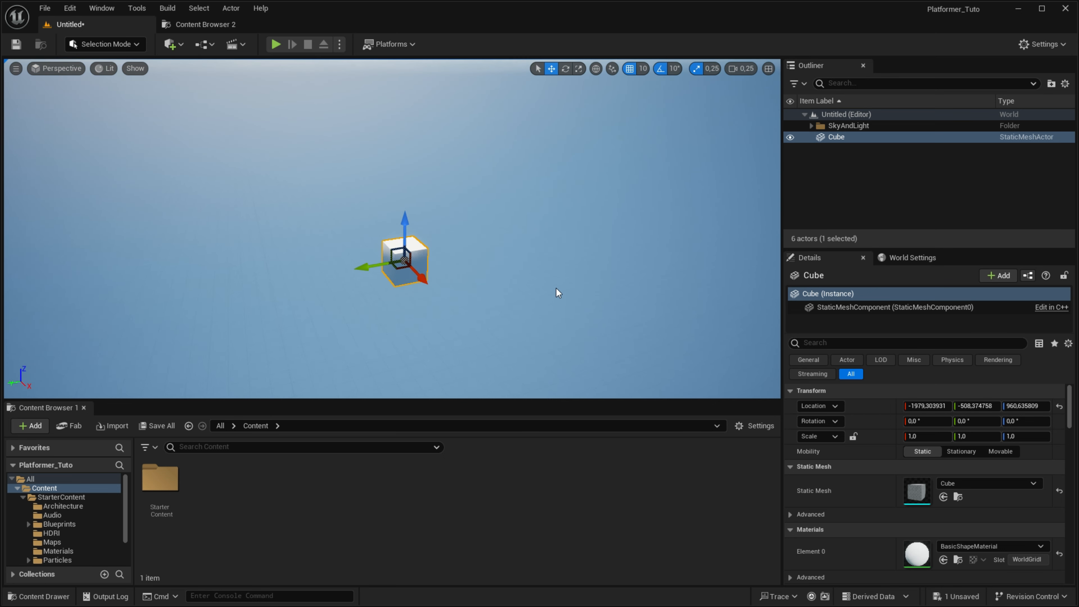
Switch the cube's transform gizmo repeatedly between move, rotate and scale modes, ending in move mode.
key("e")
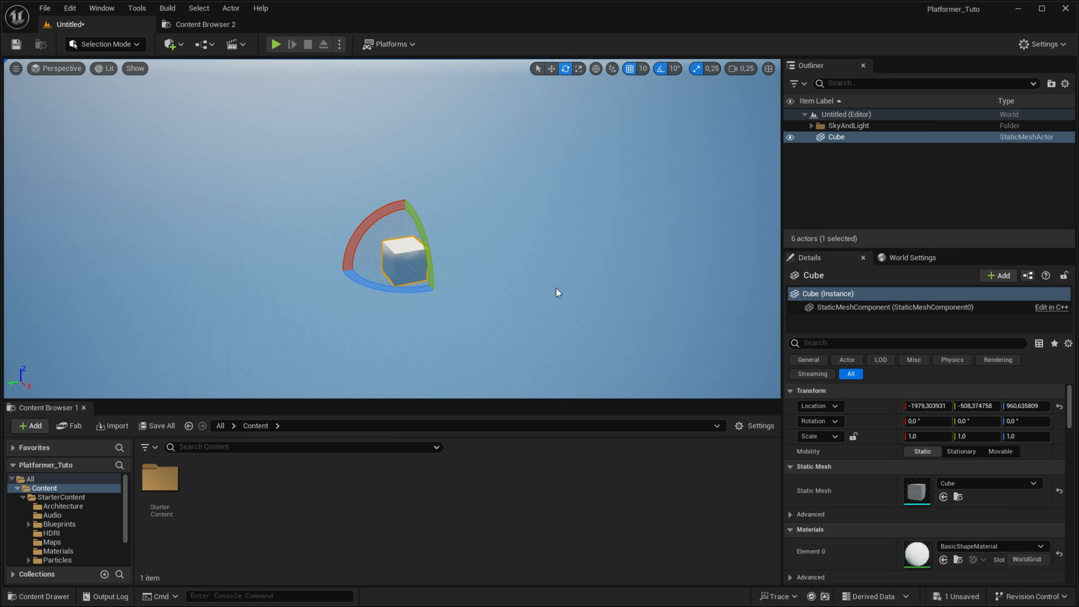
key("w")
key("e")
key("r")
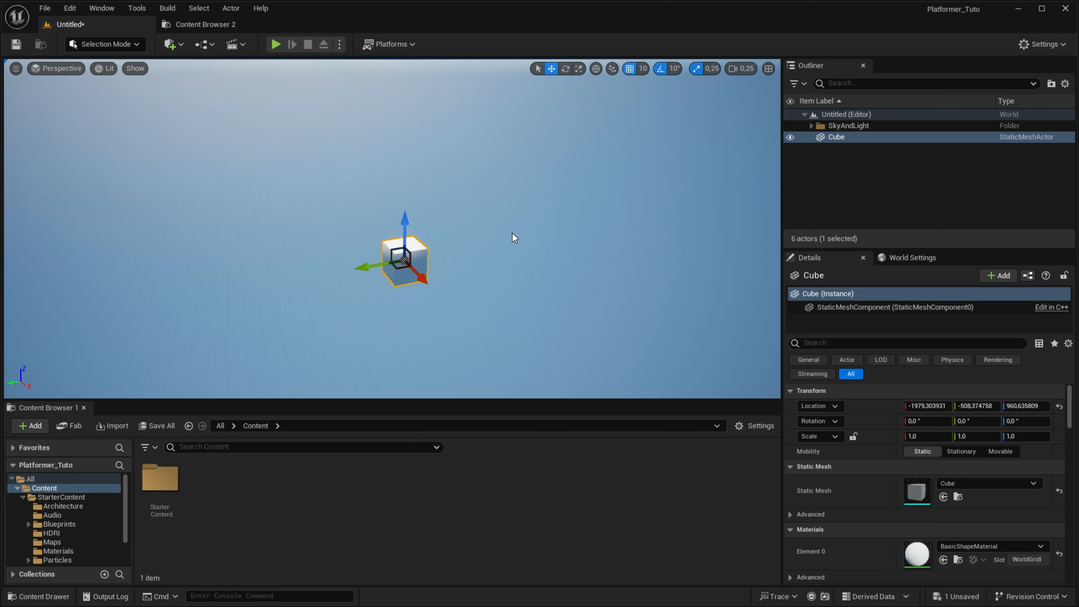
key("r")
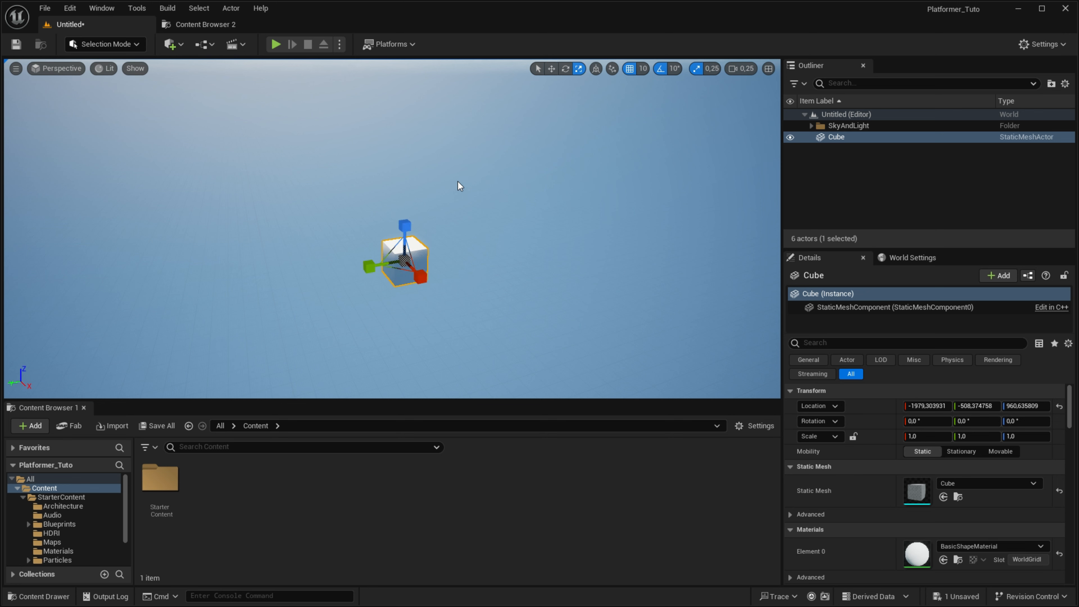
key("w")
key("e")
key("r")
key("w")
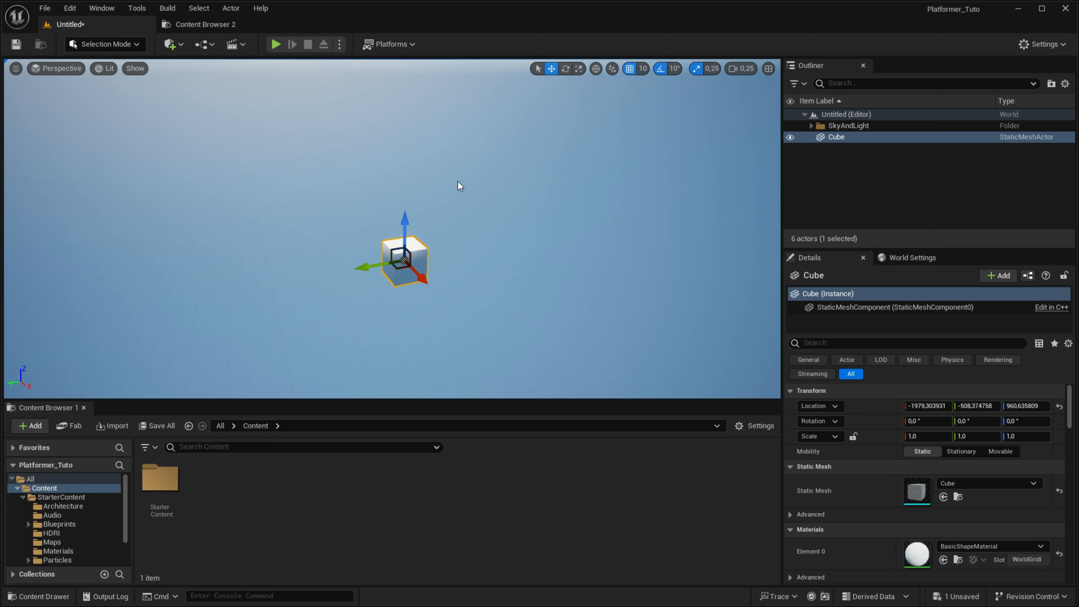
right_click_drag(556, 289, 557, 93)
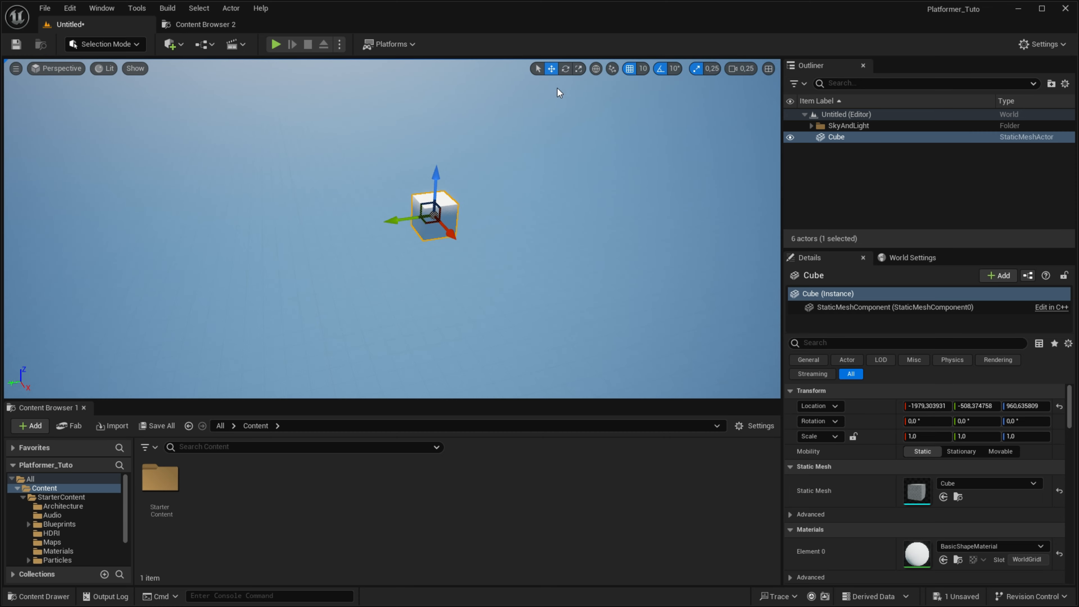
left_click(565, 69)
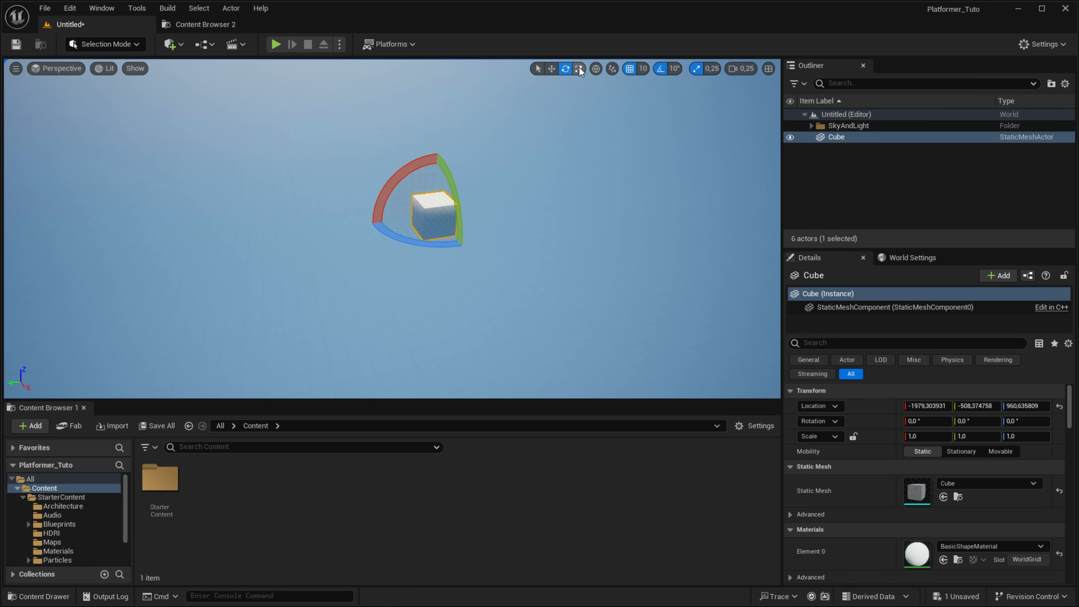
left_click(552, 69)
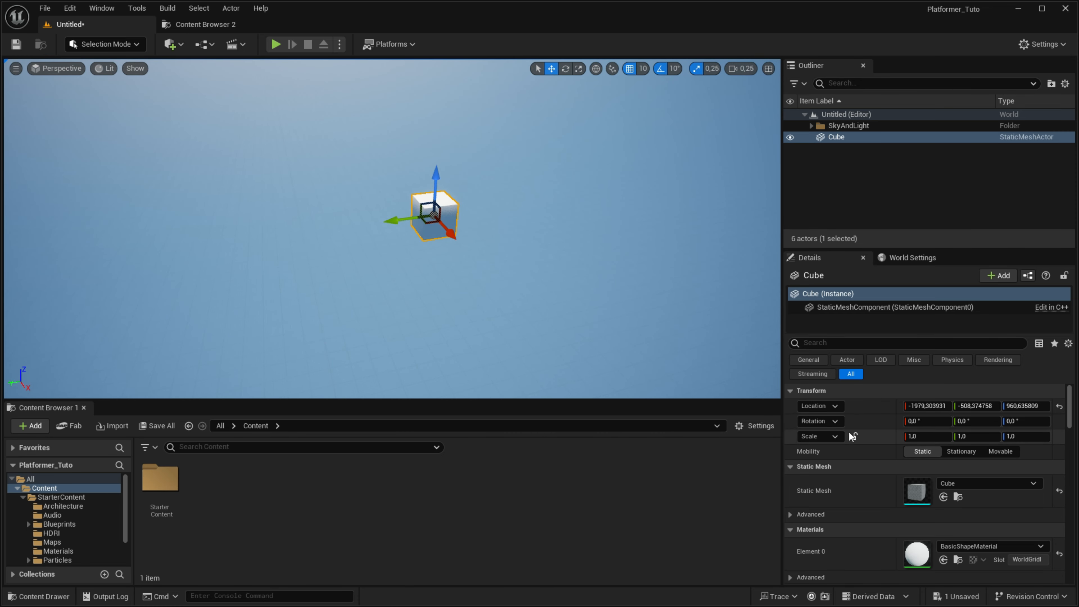
Move the cube along Y to about -578, and try a -140° rotation about its Z axis.
left_click_drag(405, 220, 433, 279)
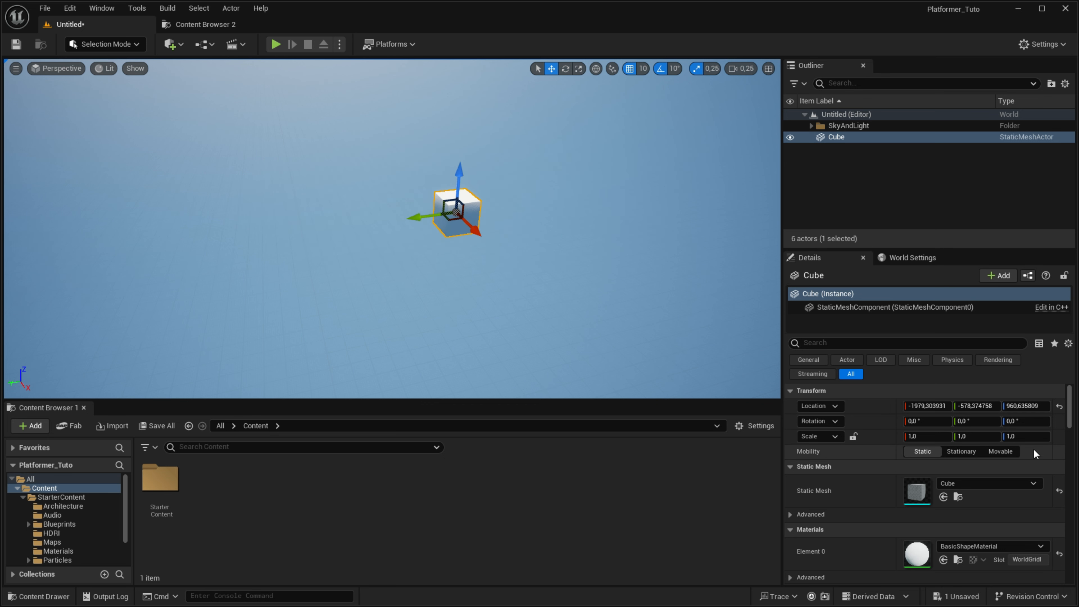
left_click(565, 69)
left_click_drag(493, 242, 489, 245)
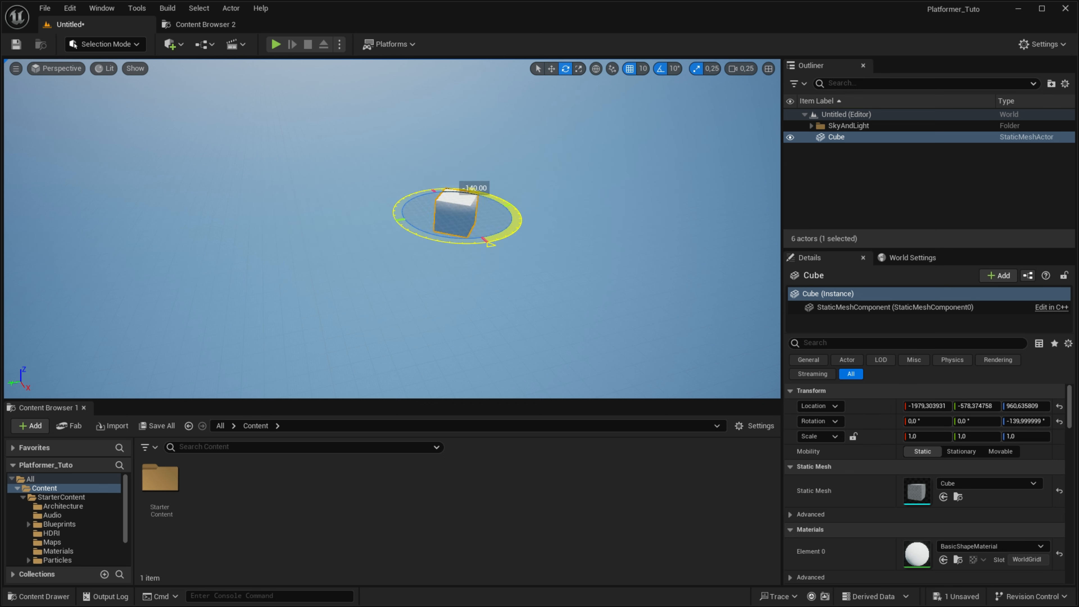
key("ctrl+z")
Switch the gizmo between scale and move modes, and try scaling the cube with its scale handles.
key("r")
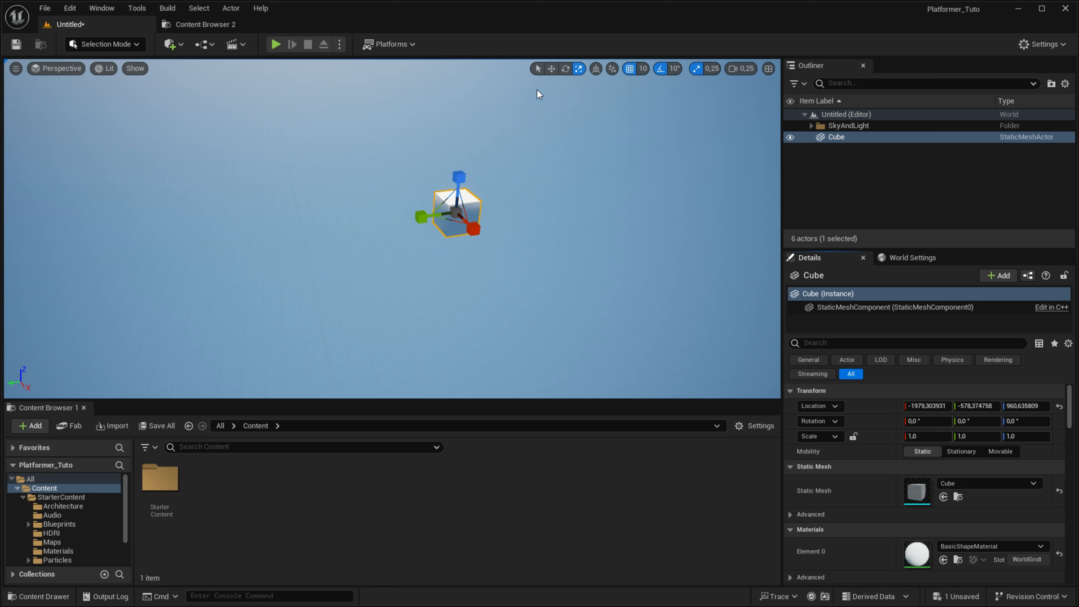
left_click(551, 69)
key("r")
left_click_drag(453, 188, 478, 198)
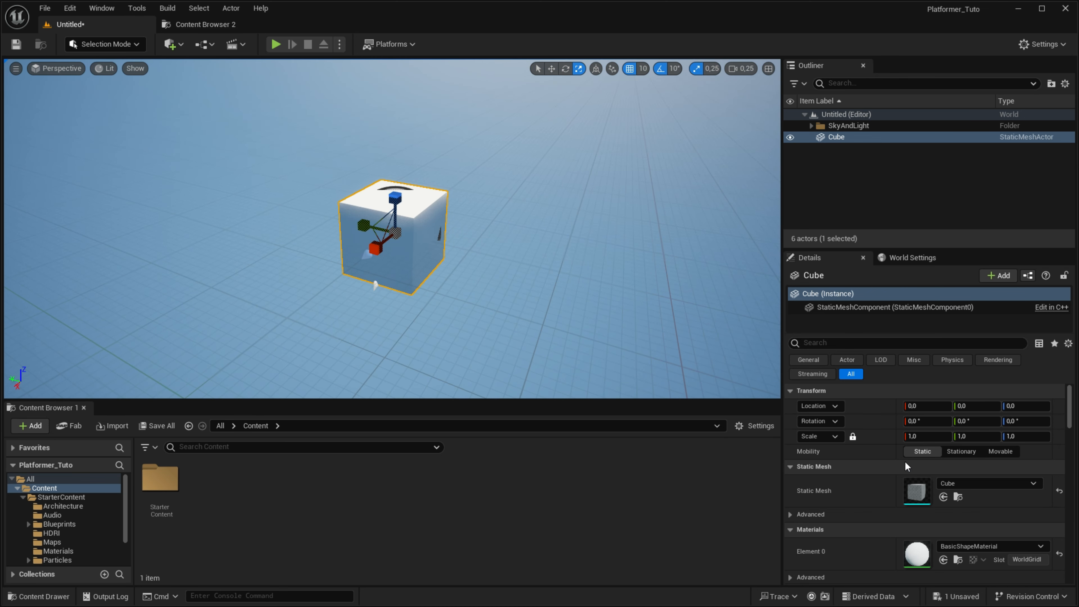
Scale the cube proportionally to 1.9, and with the scale ratio unlocked set X, Y, Z to 1, 2, 2.
left_click_drag(913, 437, 953, 438)
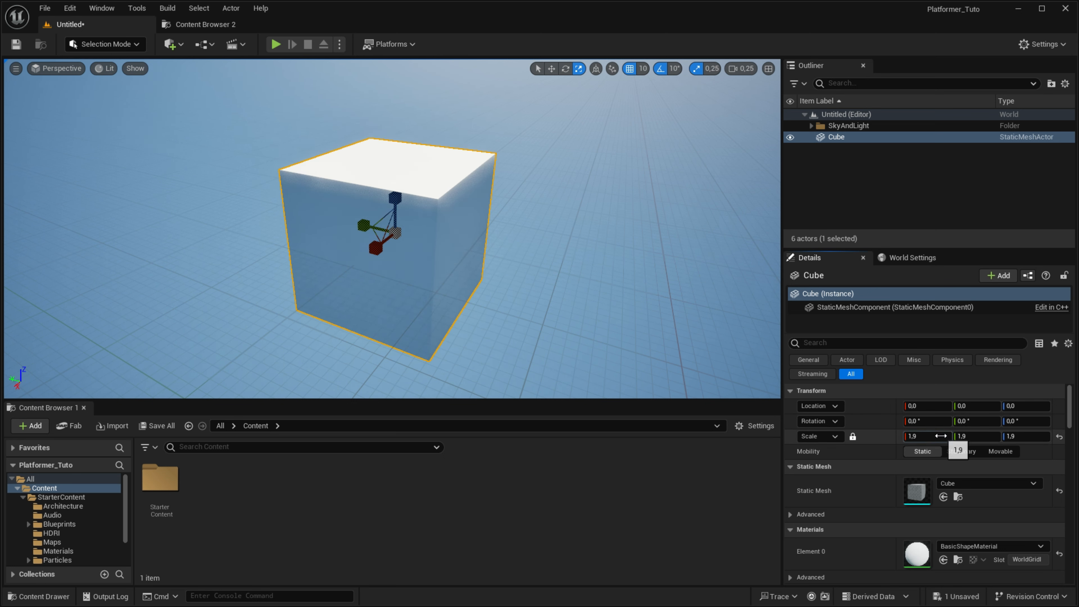
left_click(853, 437)
left_click(926, 438)
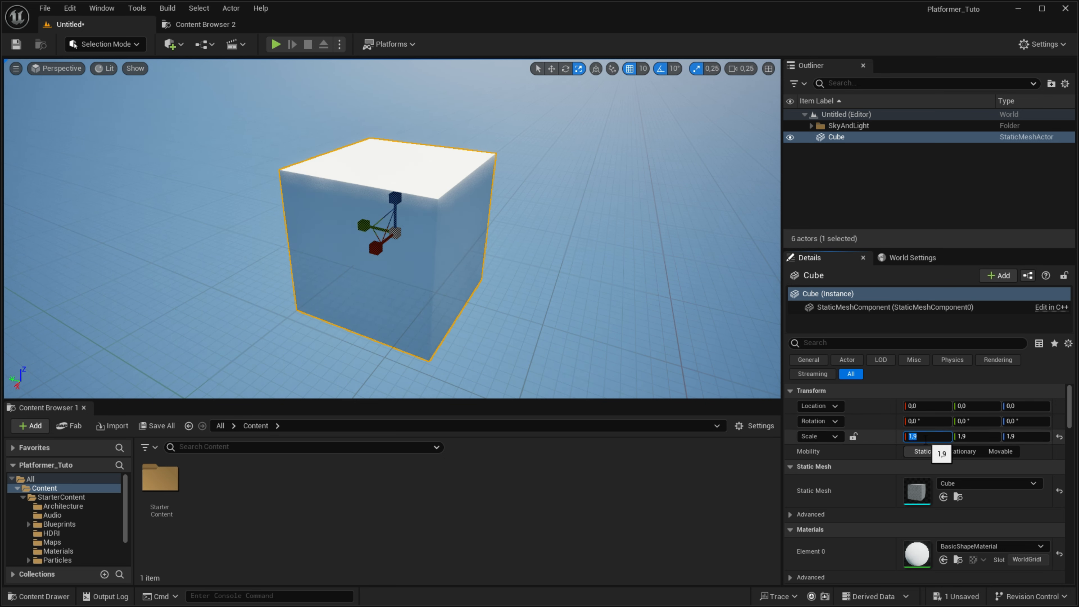
type("1")
key("Tab")
type("2")
key("Tab")
type("2")
key("Return")
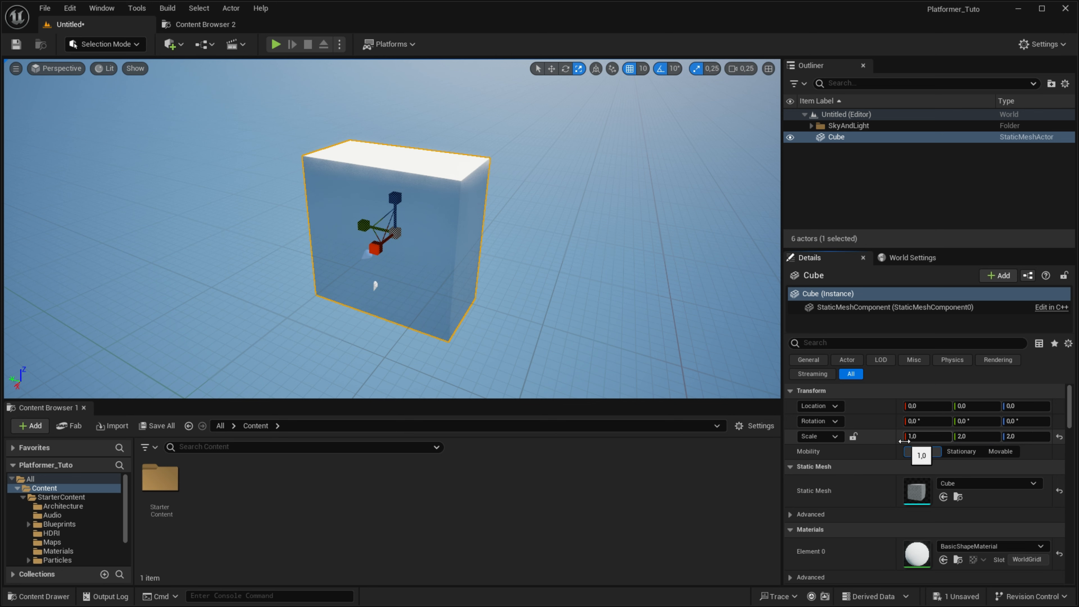
Lock the cube's scale ratio, set its X scale to 2 and unlock the ratio again.
left_click(853, 438)
left_click(922, 437)
type("2")
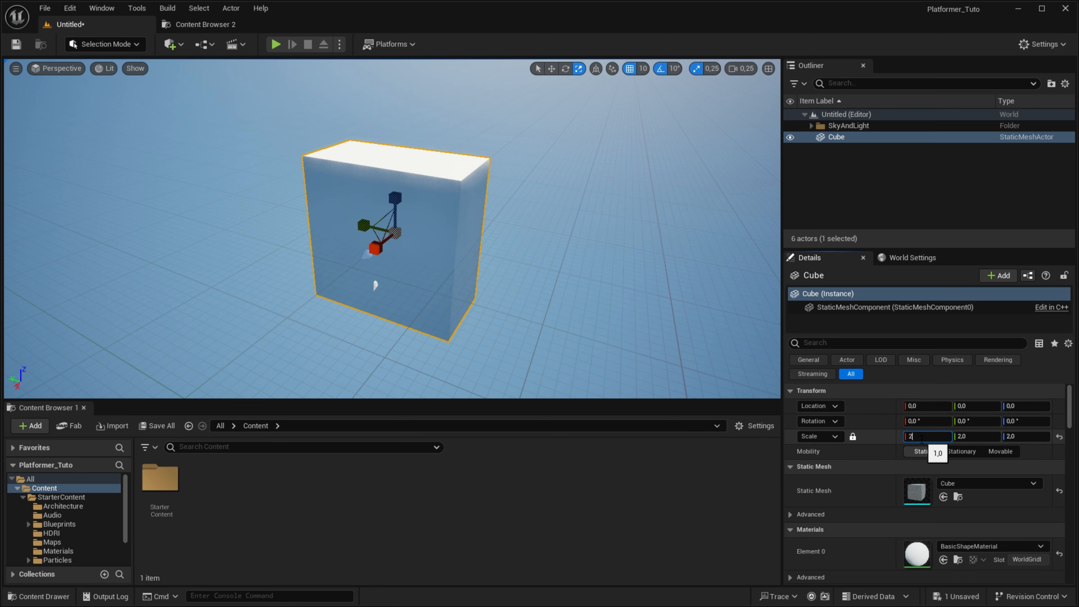
key("Return")
scroll(563, 293, "down", 4)
key("f")
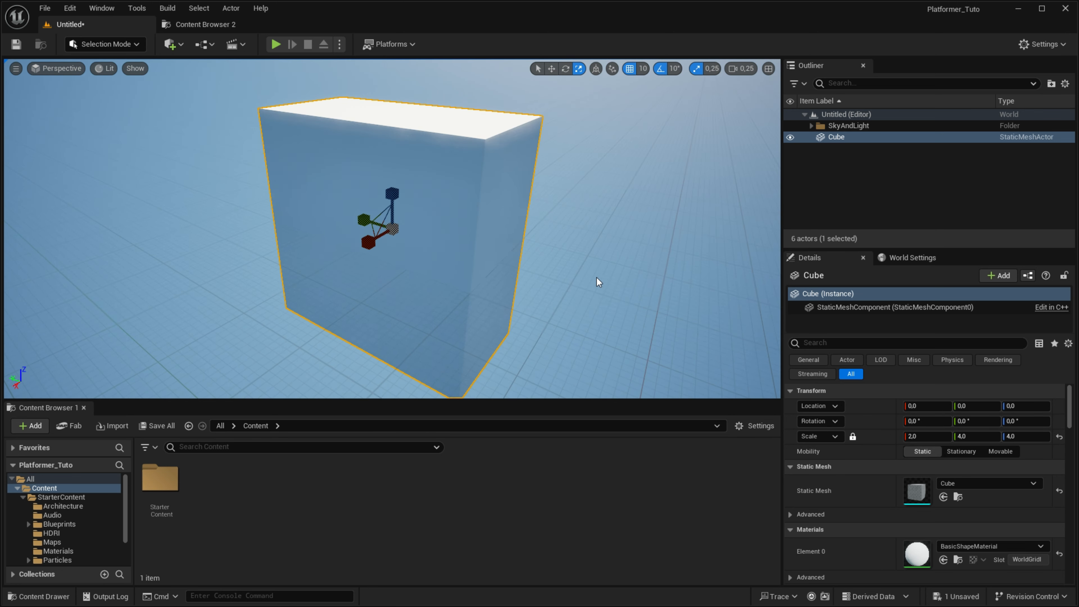
left_click_drag(597, 279, 395, 278, "alt")
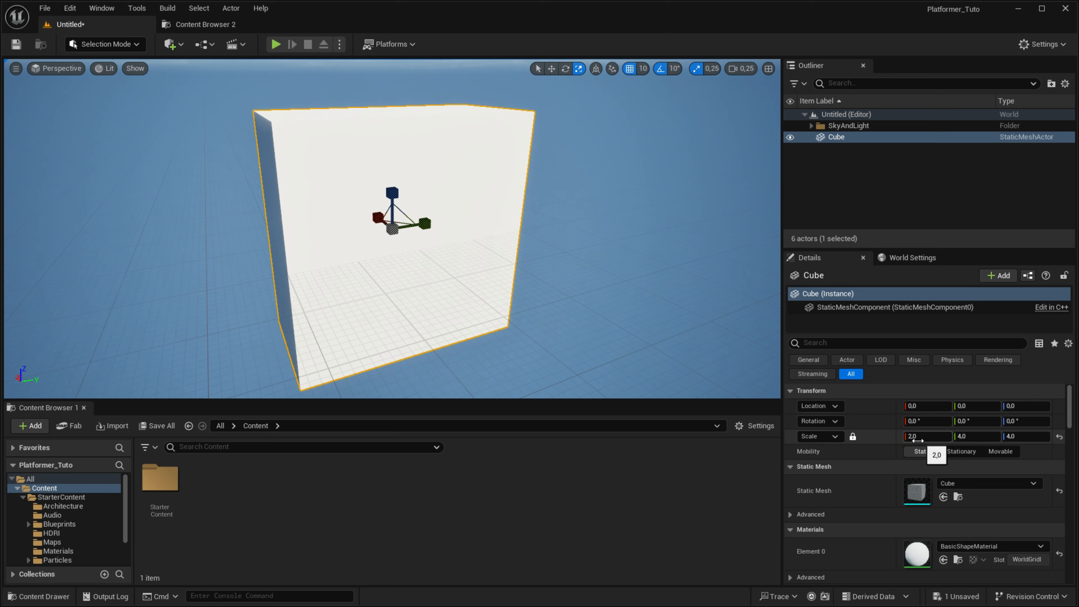
left_click(852, 437)
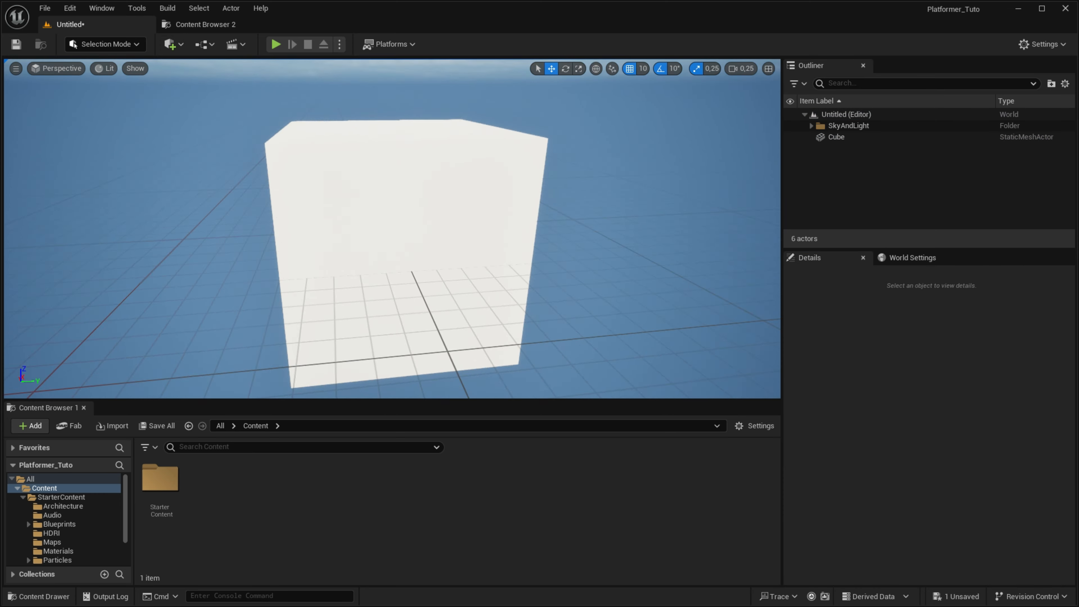
Duplicate the cube and move the copy along Y to 210.
left_click_drag(593, 308, 501, 332, "alt")
scroll(593, 307, "down", 8)
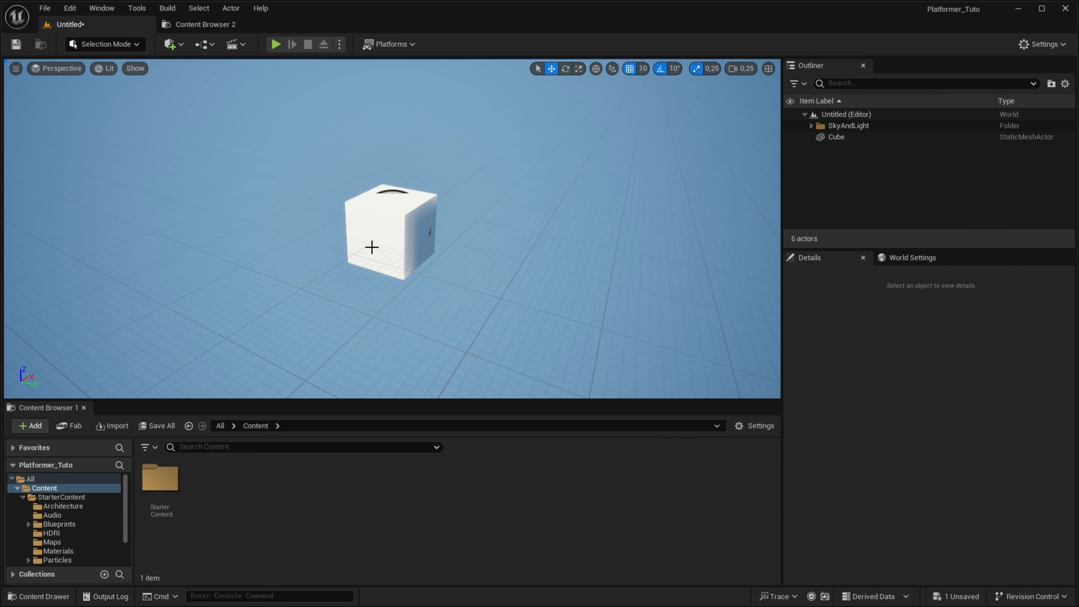
left_click(394, 235)
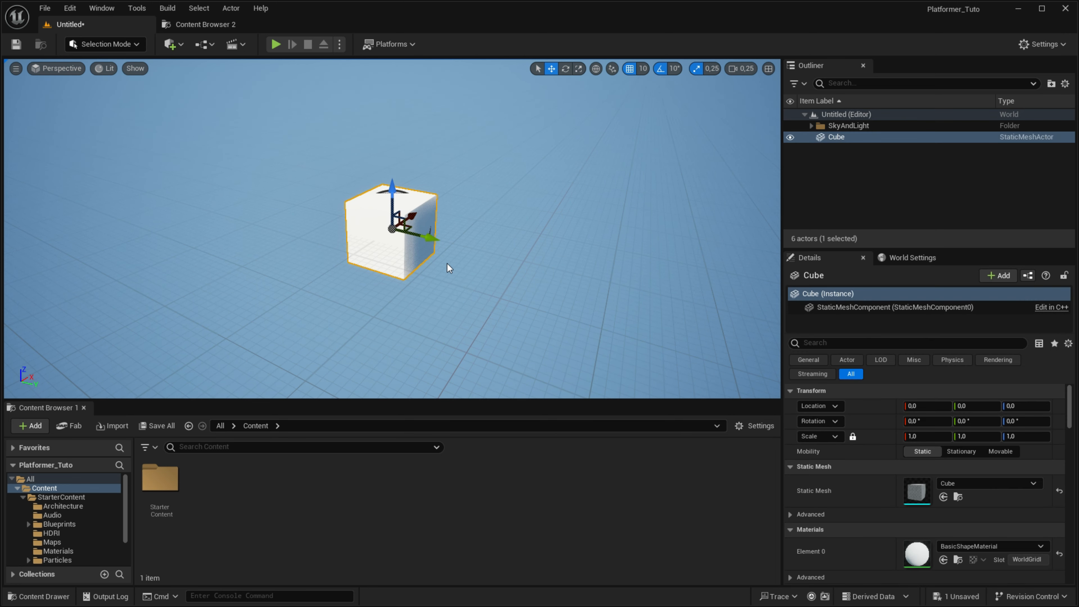
key("ctrl+d")
right_click_drag(434, 231, 458, 232)
left_click_drag(361, 236, 510, 260)
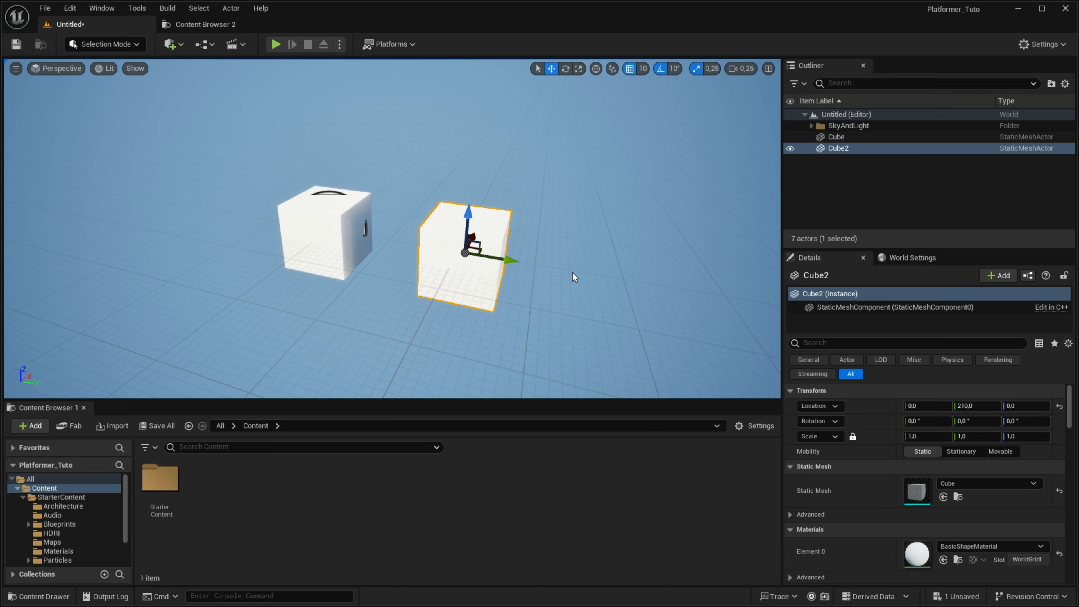
Copy the duplicated cube while moving it along Y to 470, and create further moved copies around the level.
key("f")
left_click_drag(616, 233, 764, 236, "alt")
right_click_drag(495, 264, 483, 260)
key("s")
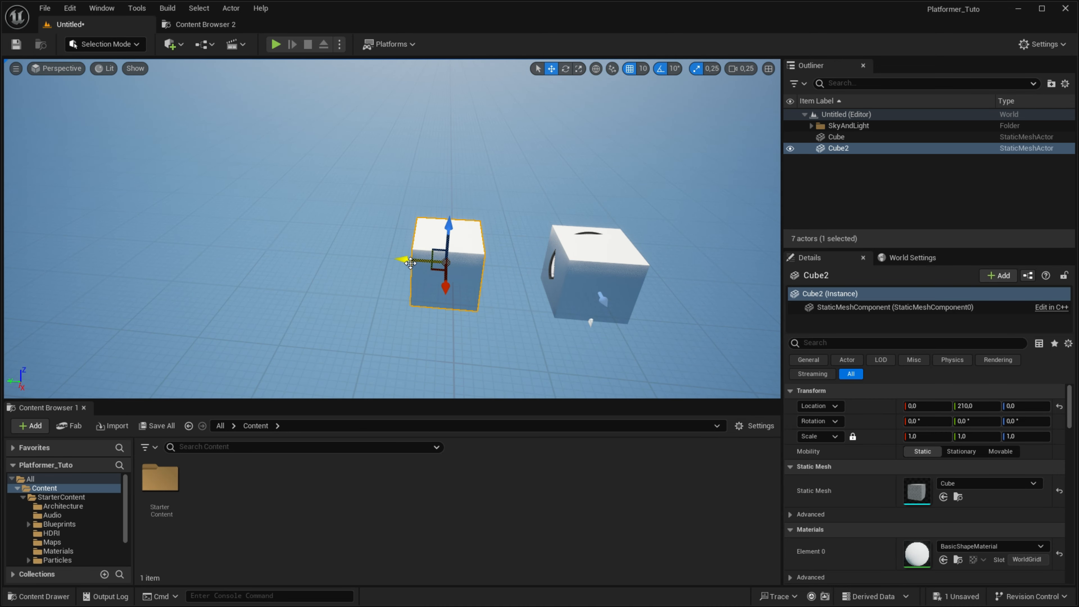
left_click_drag(405, 259, 238, 221, "alt")
scroll(399, 247, "down", 3)
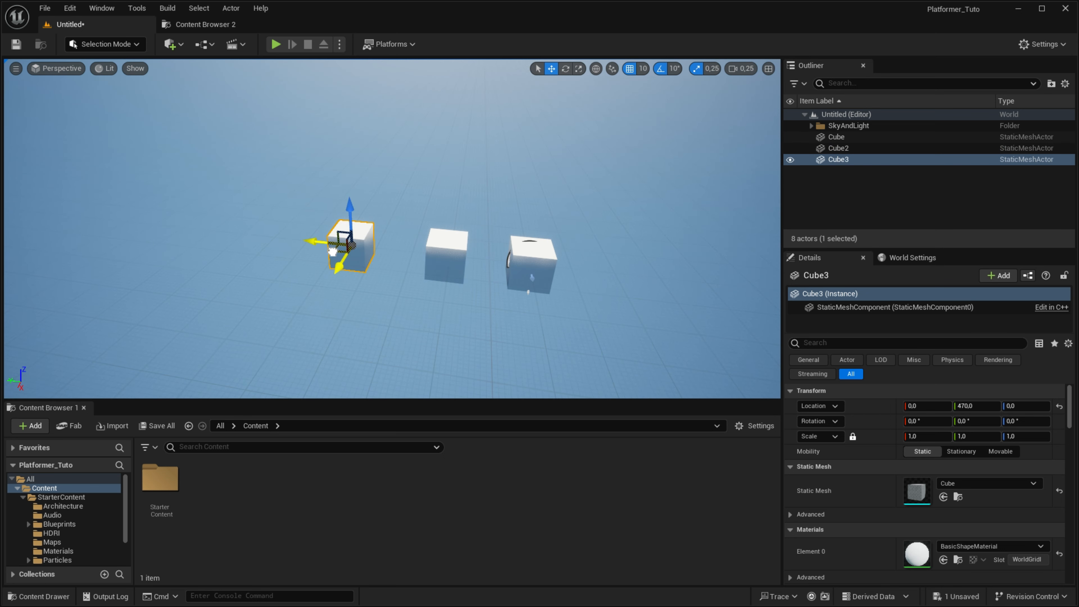
left_click_drag(345, 250, 458, 182, "alt")
Add neighbouring cubes to the selection, and undo the recent selections and cube copies.
left_click(365, 202, "ctrl")
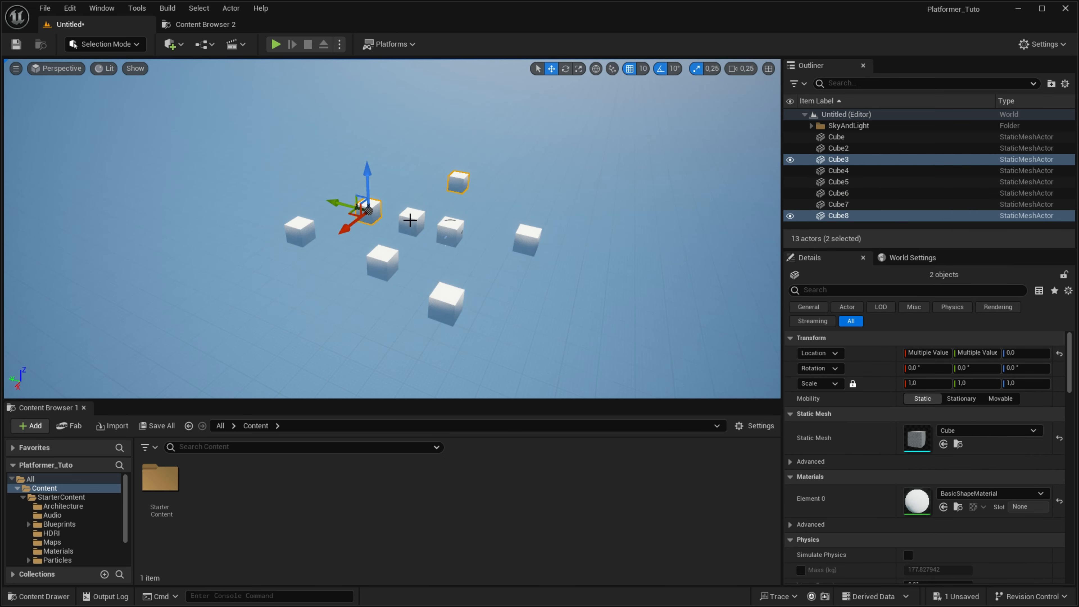
left_click(410, 221, "ctrl")
key("ctrl+z")
key("ctrl+z")
key("ctrl+z")
key("ctrl+z")
key("ctrl+z")
key("ctrl+z")
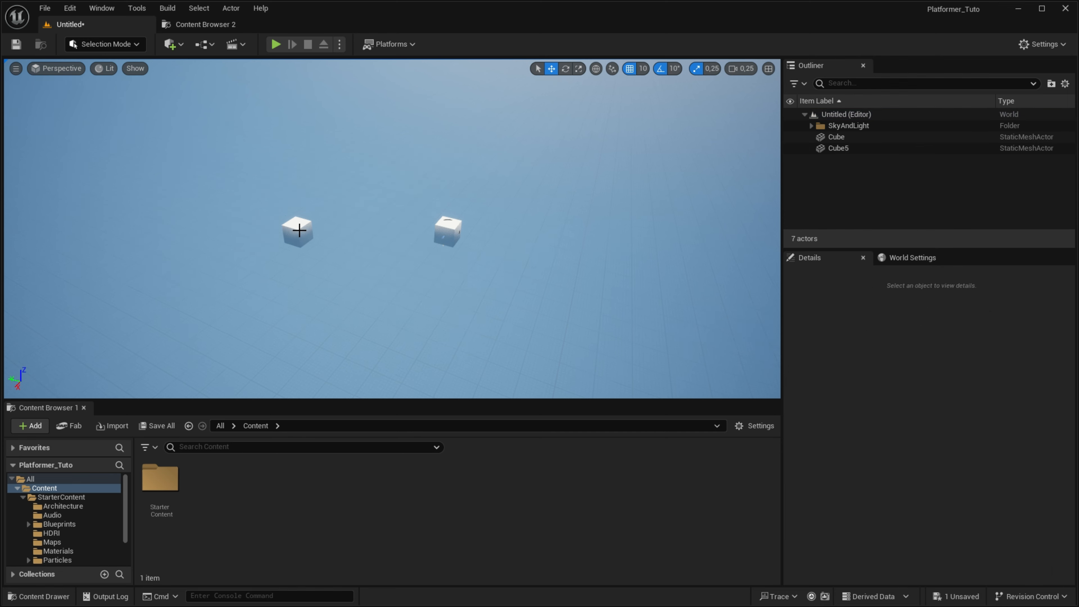
Copy the cube at Y 650 while moving the copy to X 360, Y 370.
left_click(298, 233)
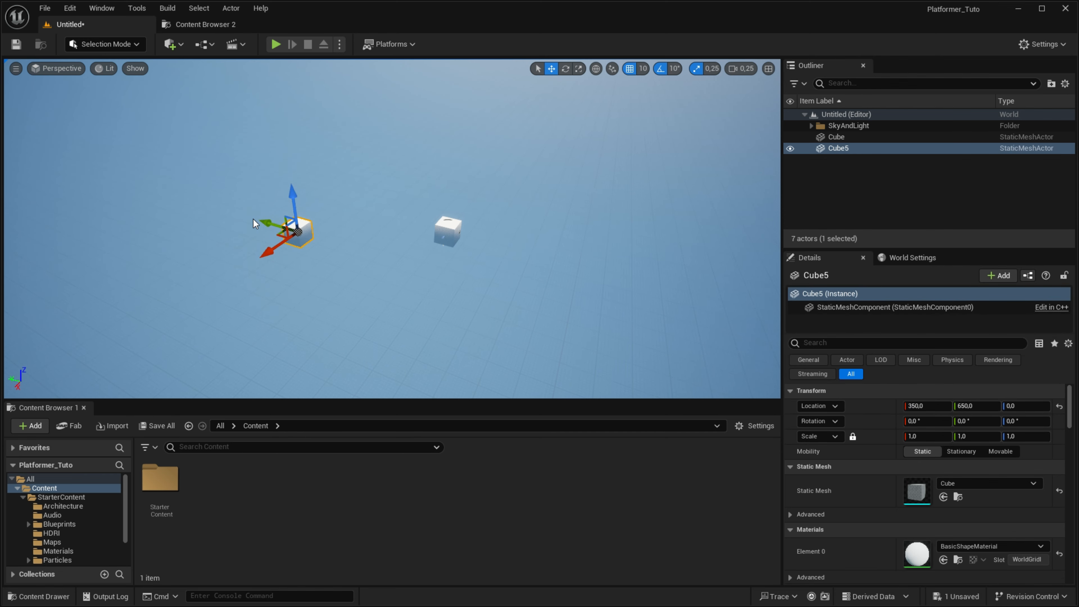
left_click_drag(253, 219, 316, 269, "alt")
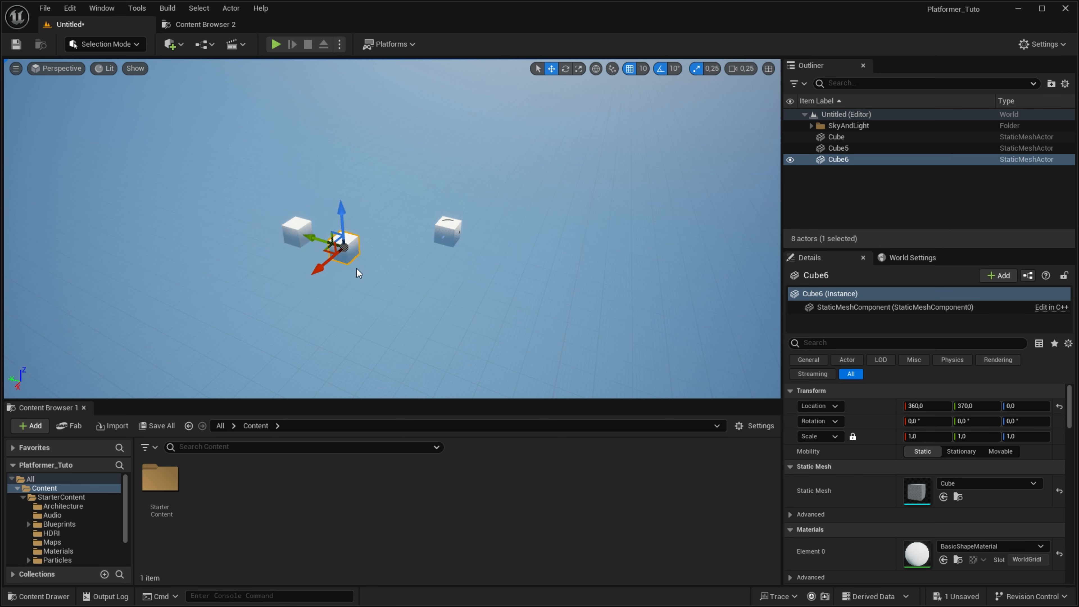
key("w")
Duplicate the moved cube repeatedly to build a long row of slightly offset copies.
right_click_drag(388, 261, 367, 259)
key("ctrl+d")
key("ctrl+d")
key("ctrl+d")
key("ctrl+d")
key("ctrl+d")
key("ctrl+d")
key("ctrl+d")
key("ctrl+d")
key("ctrl+d")
key("ctrl+d")
key("ctrl+d")
key("ctrl+d")
key("ctrl+d")
key("ctrl+d")
key("ctrl+d")
key("ctrl+d")
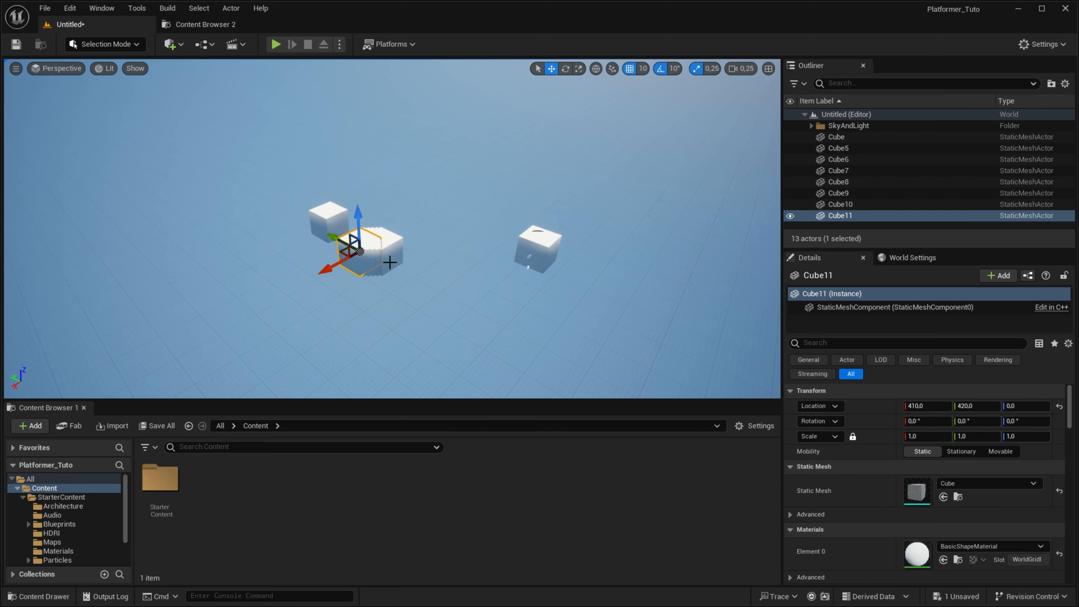
Copy a cube out of the row along Y to 80, and paste another cube and move it along Y to -370.
left_click(354, 259)
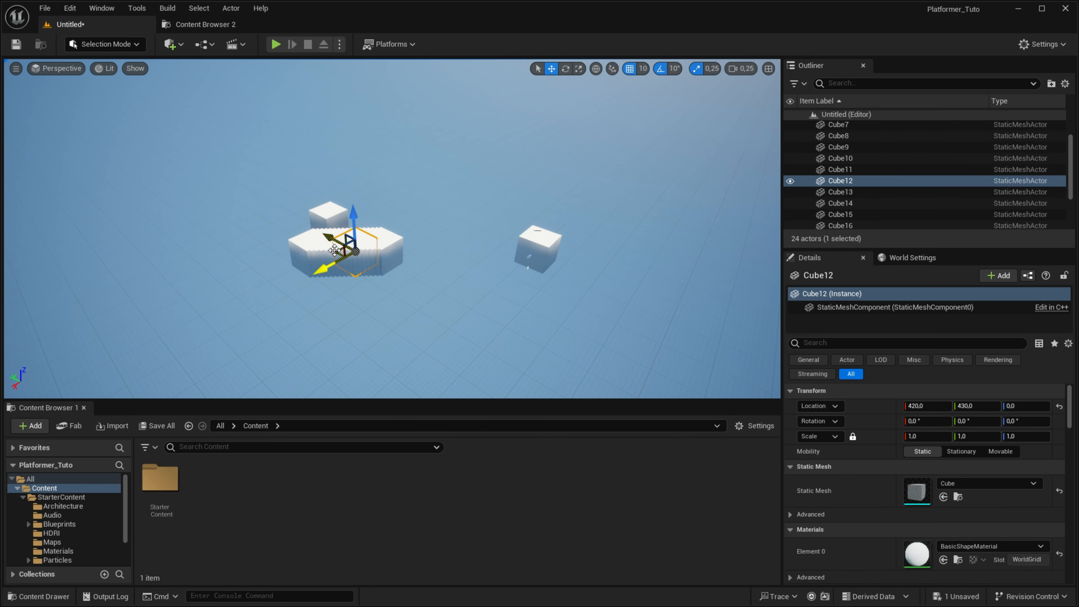
left_click_drag(335, 239, 415, 277, "alt")
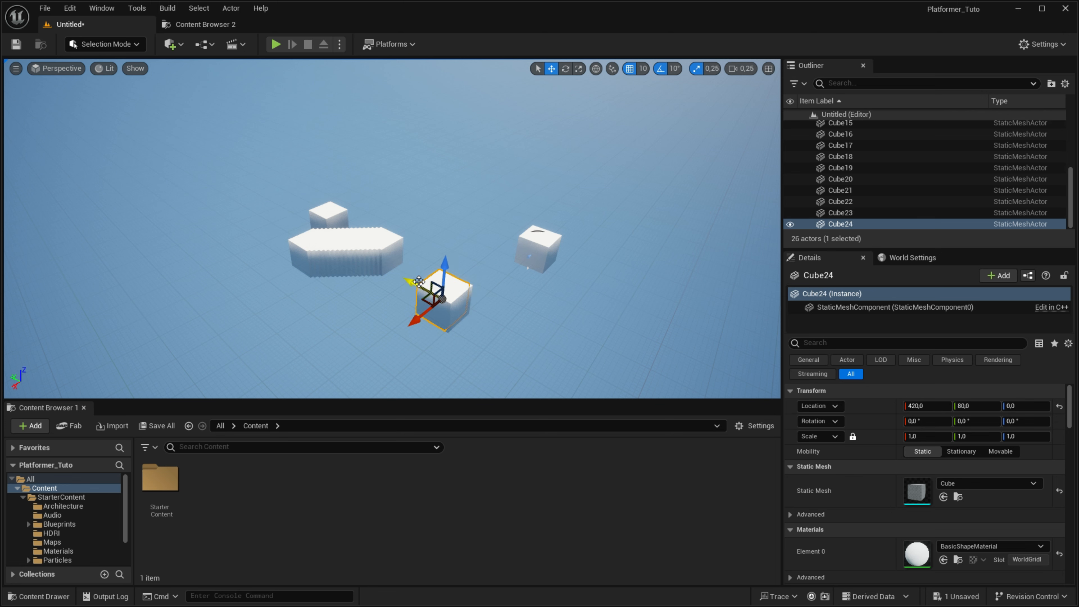
key("ctrl+v")
left_click_drag(495, 239, 620, 283)
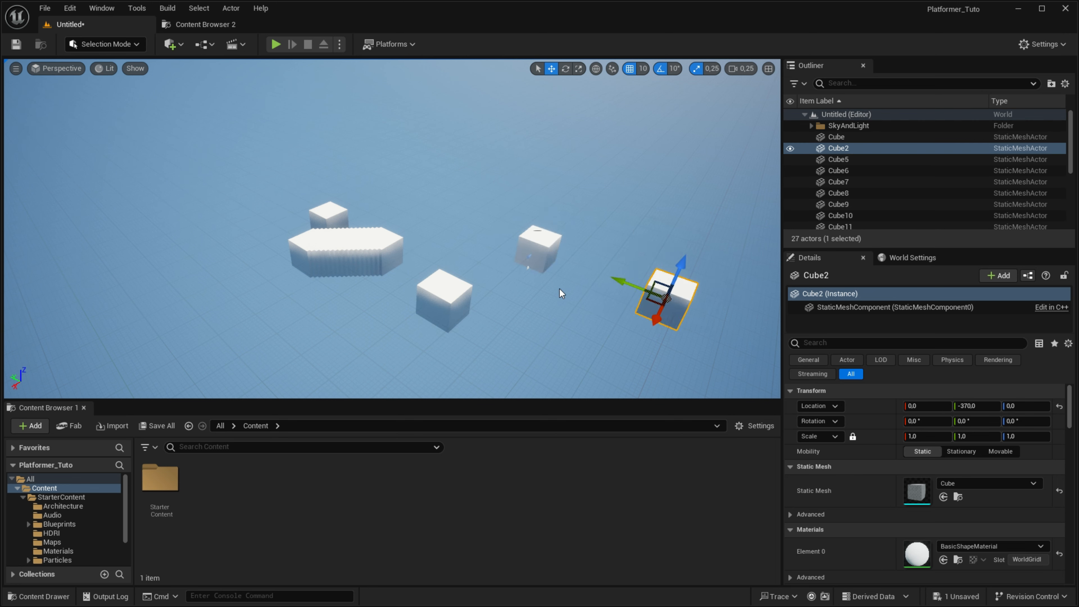
Delete the pasted cube and all remaining cubes, leaving only the sky and light actors in the level.
key("Delete")
left_click(355, 252)
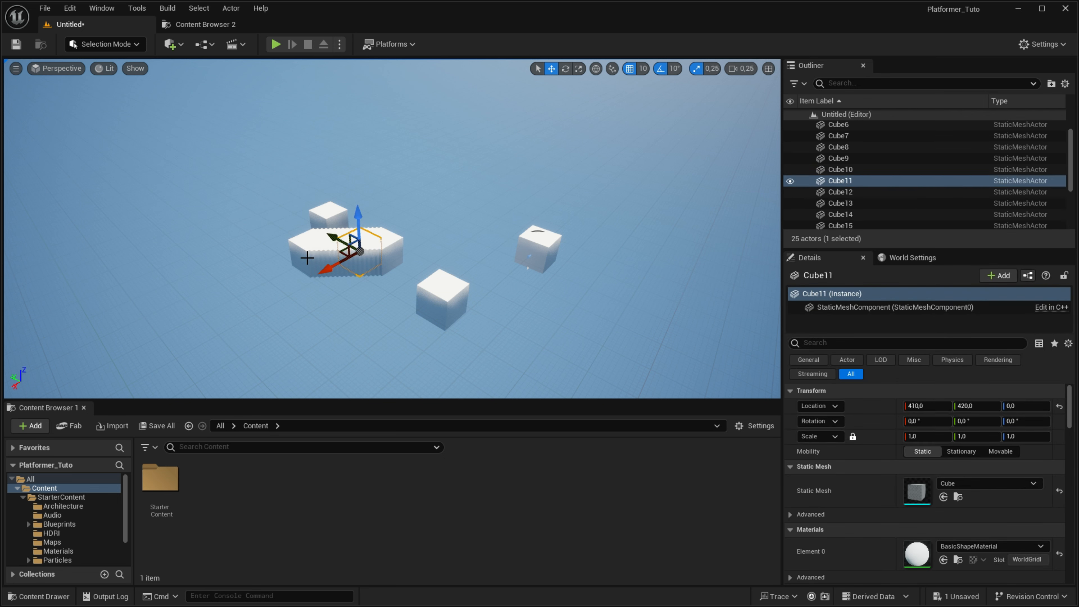
left_click(299, 254)
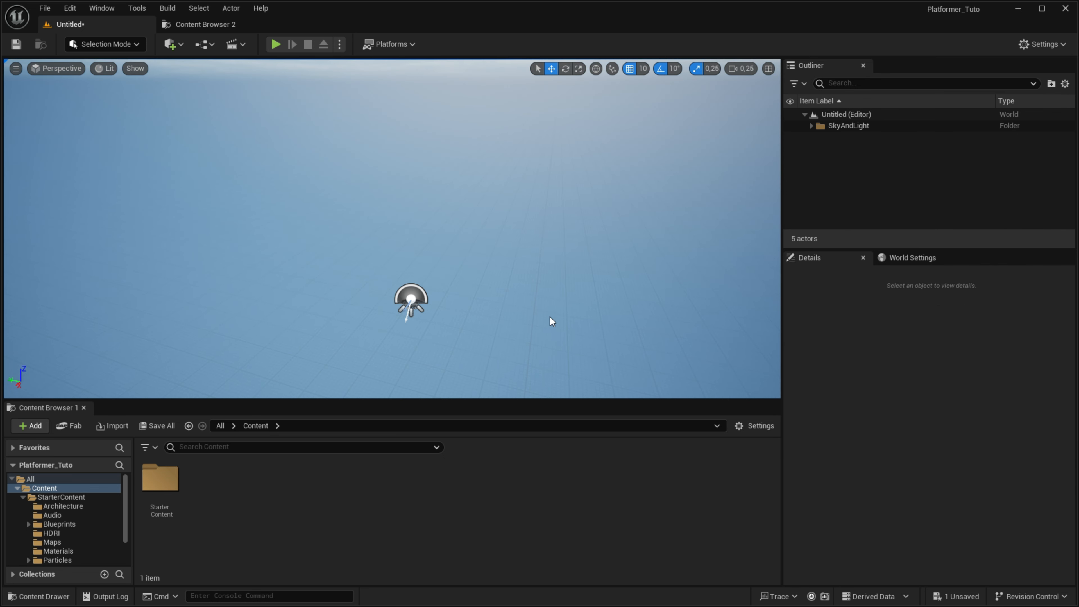
Expand the level viewport to full screen and restore it to normal size, repeating the toggle.
right_click_drag(549, 317, 551, 272)
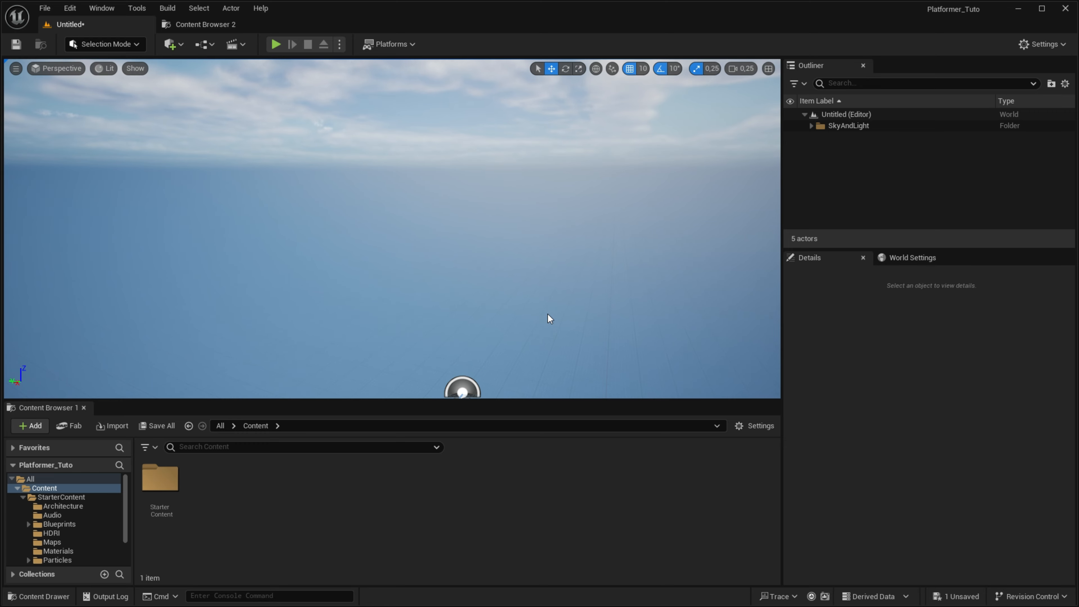
key("F11")
key("F11")
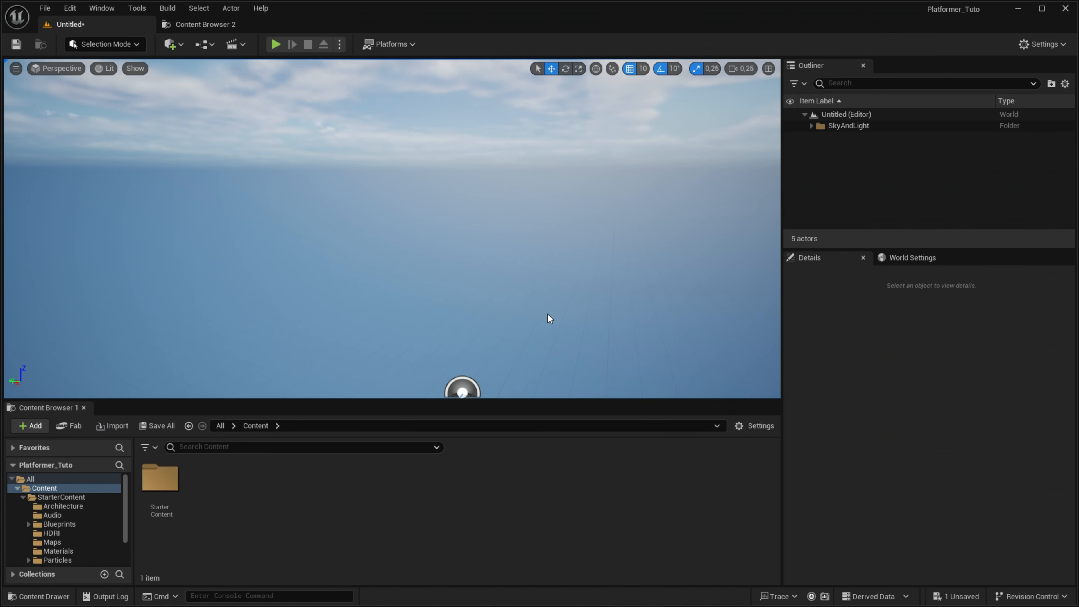
key("F11")
key("F11")
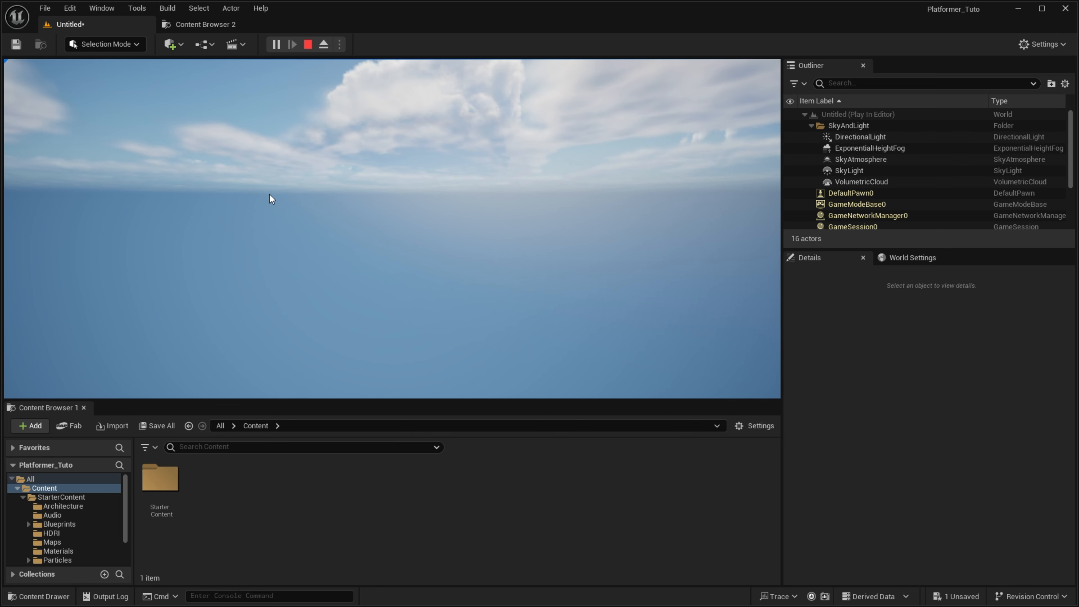
Take mouse control in the running play session, release the cursor, and give control back to the game.
left_click(413, 196)
key("shift+F1")
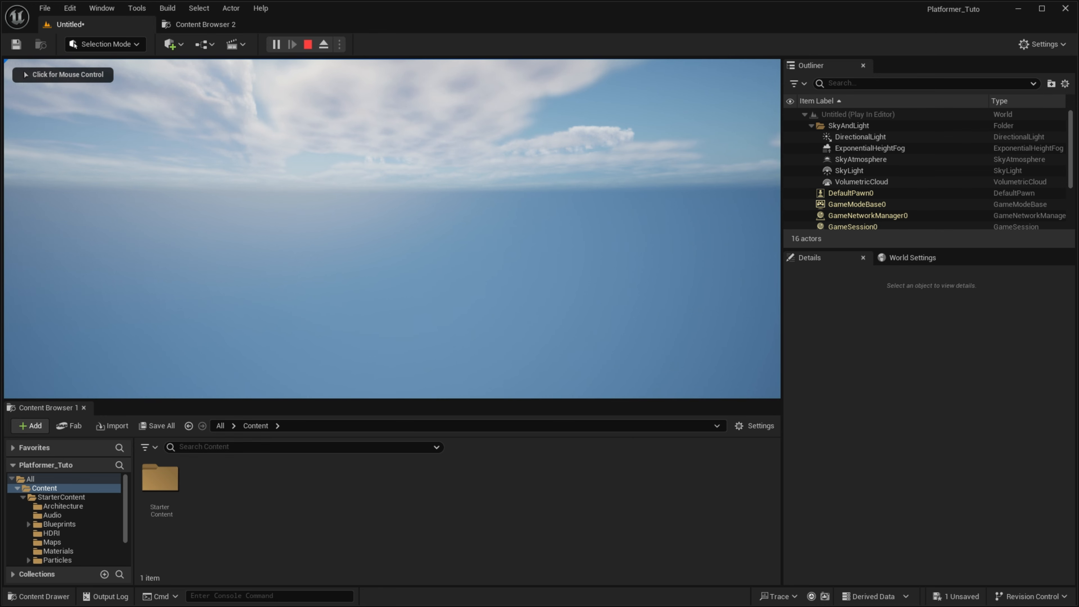
left_click(29, 116)
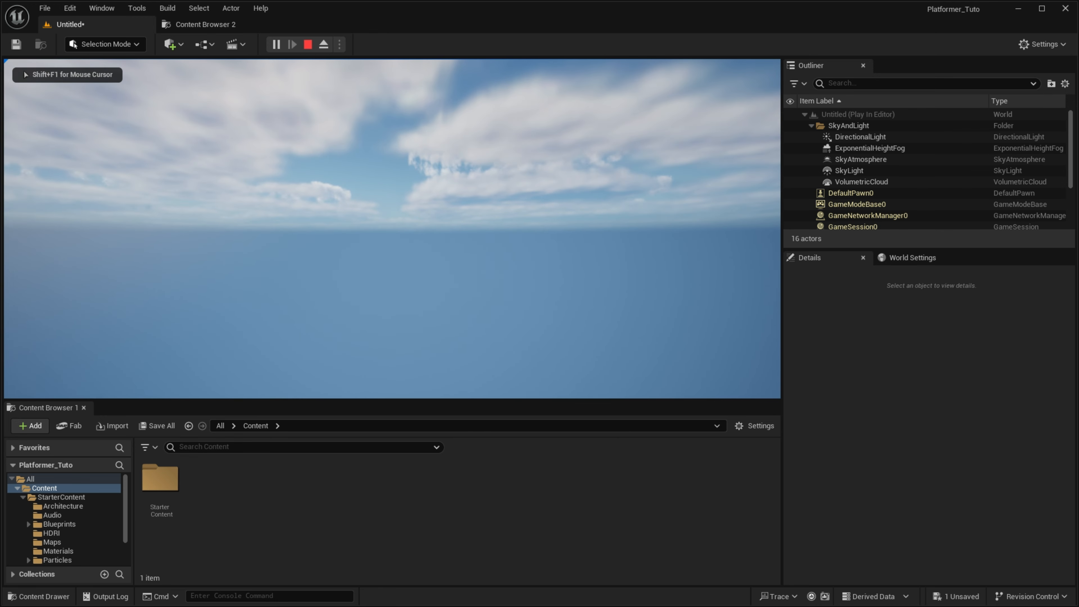
Restart the play session, take mouse control in the game, and stop playing.
key("Escape")
key("alt+p")
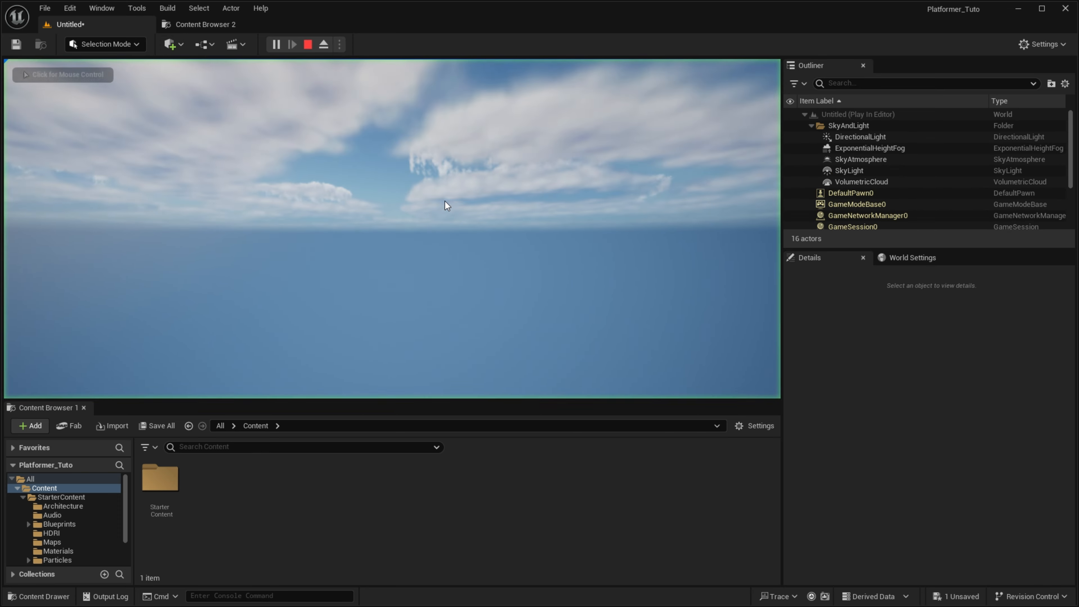
left_click(461, 190)
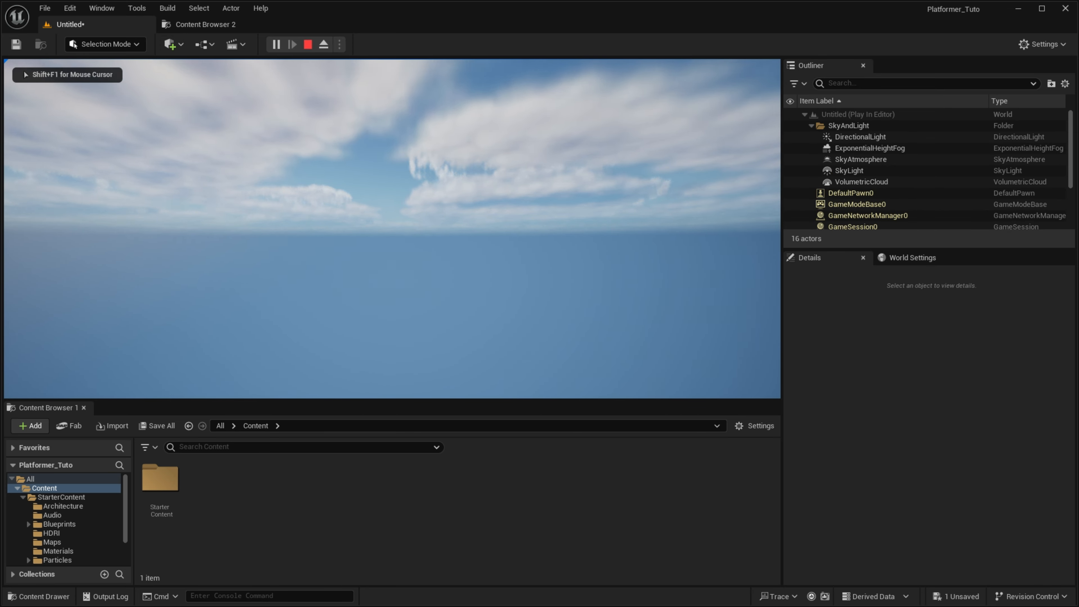
key("Escape")
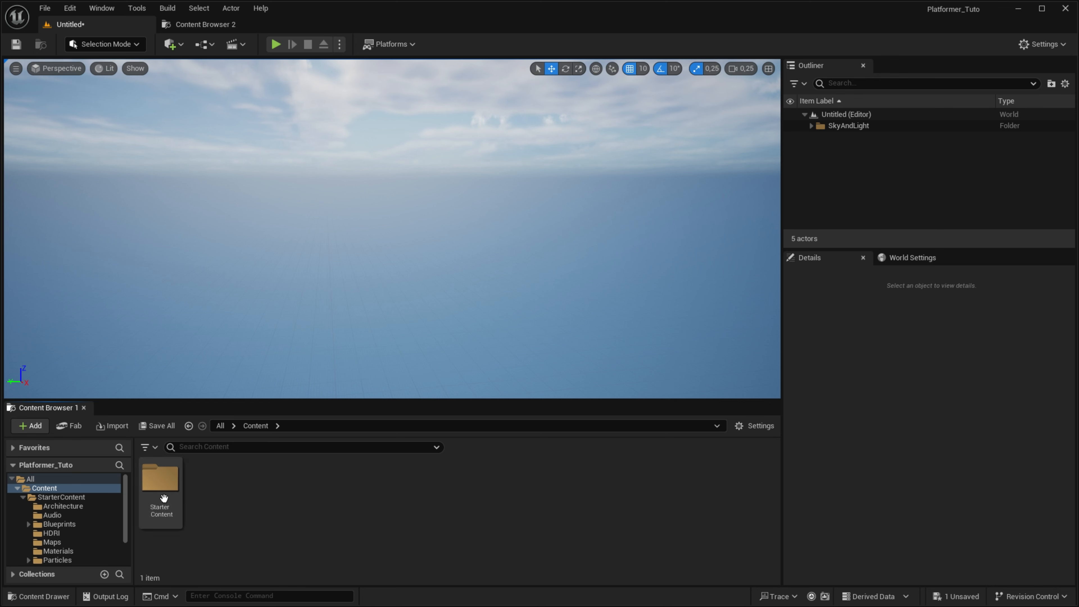
Create a new folder named Level in the Content folder.
right_click(302, 506)
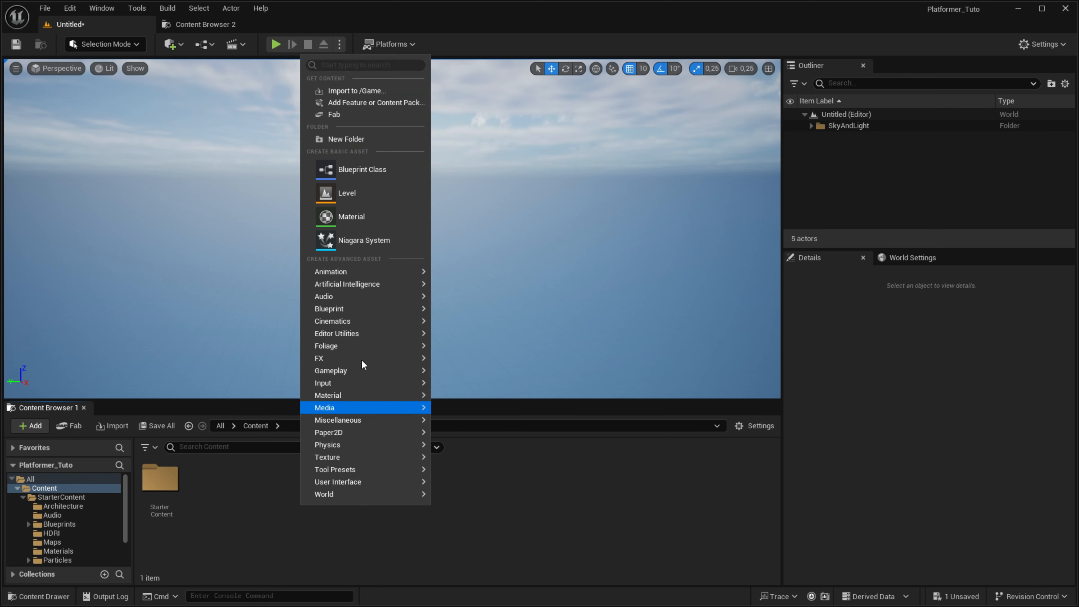
left_click(356, 142)
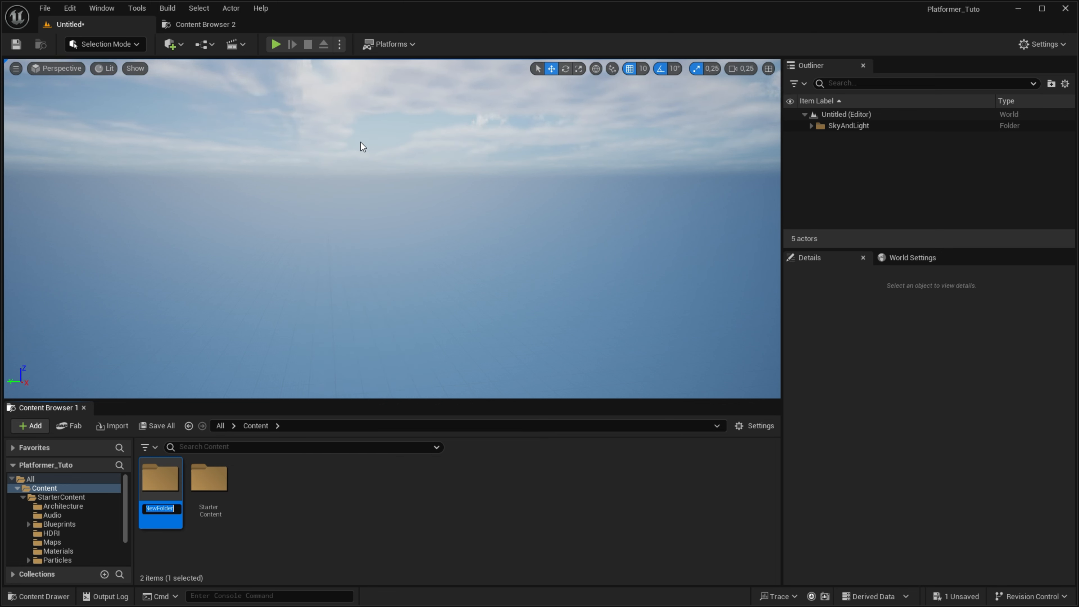
type("Level")
key("Return")
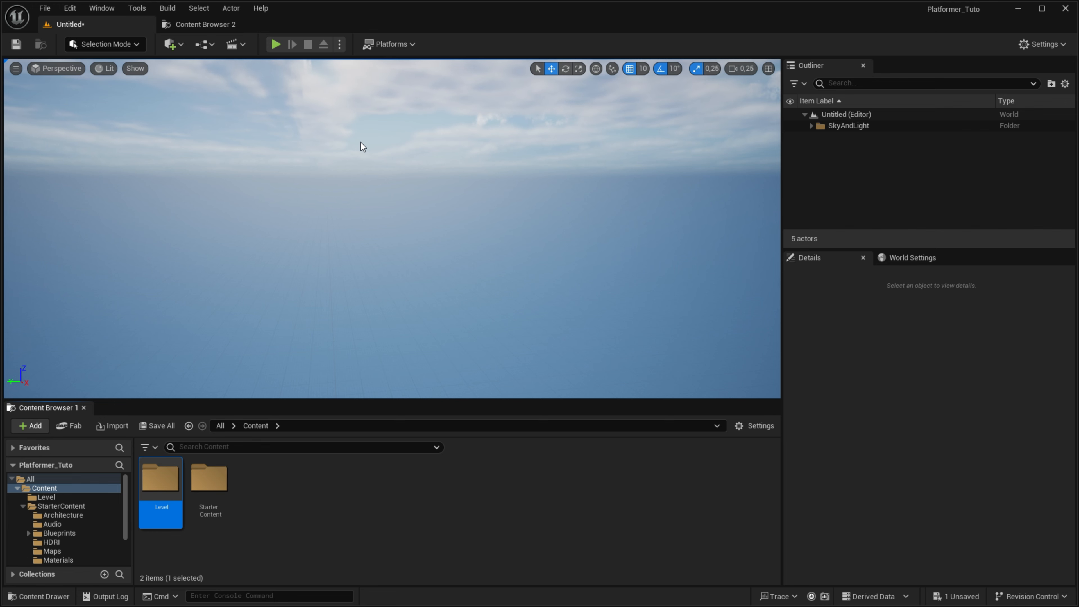
Start saving all unsaved content, with the Untitled level included.
right_click_drag(248, 293, 145, 374)
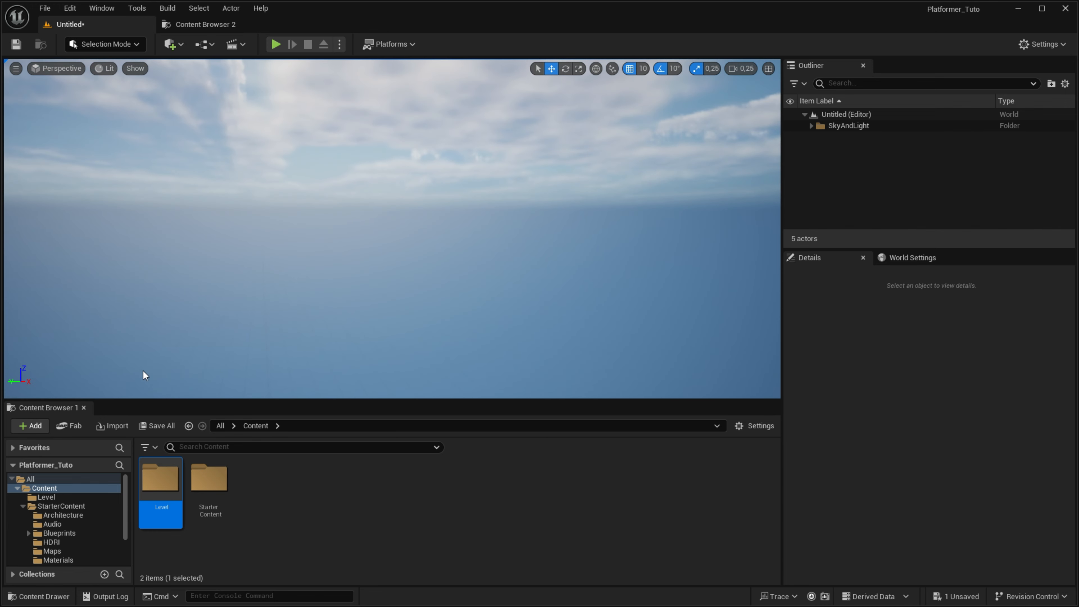
left_click(149, 429)
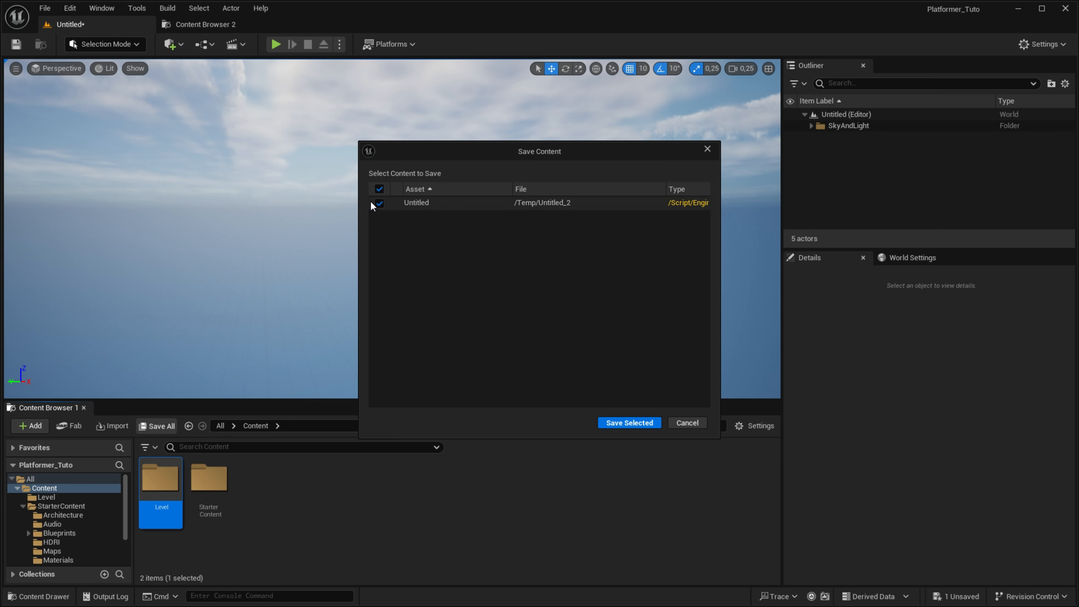